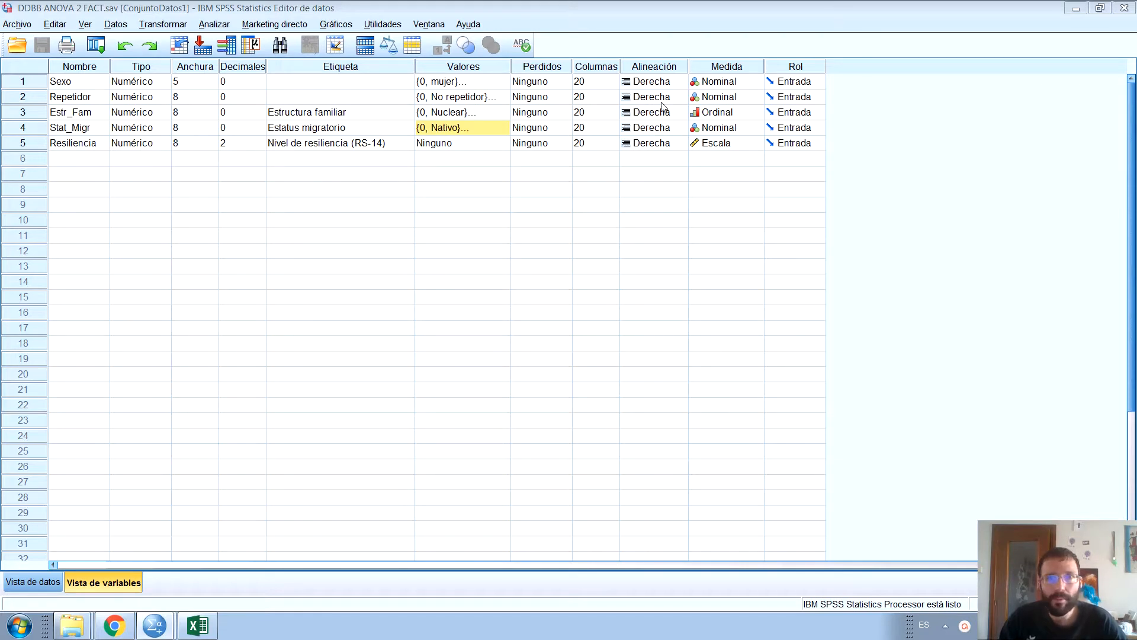
- Set the measurement level of the Estr_Fam variable to Nominal
left_click(704, 114)
left_click(721, 156)
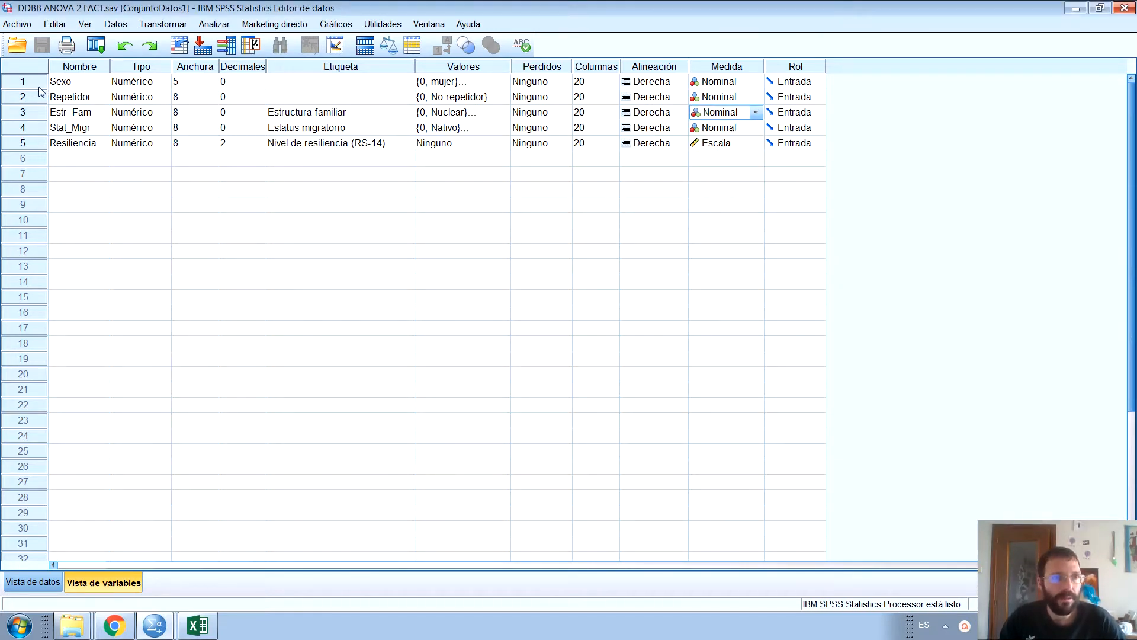
left_click(39, 145)
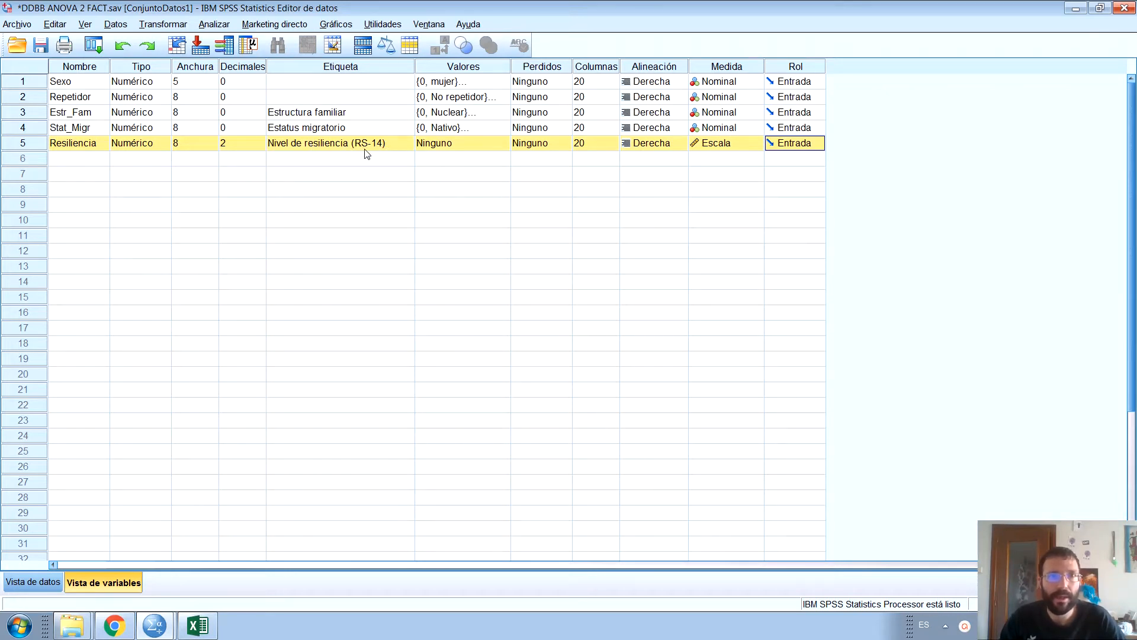
left_click(203, 173)
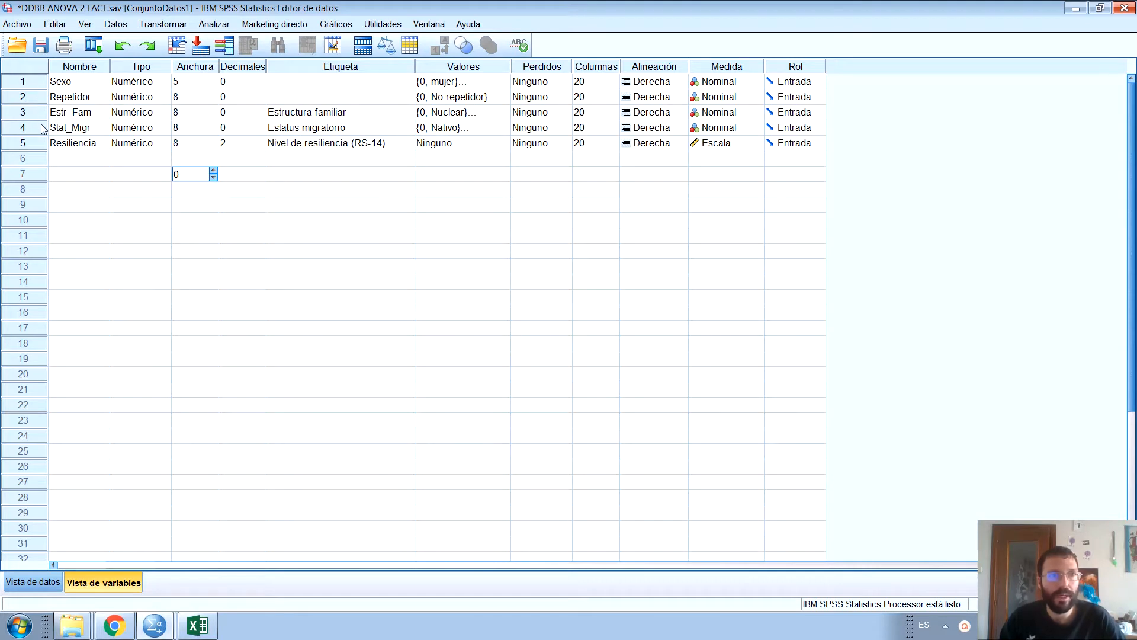
left_click(385, 85)
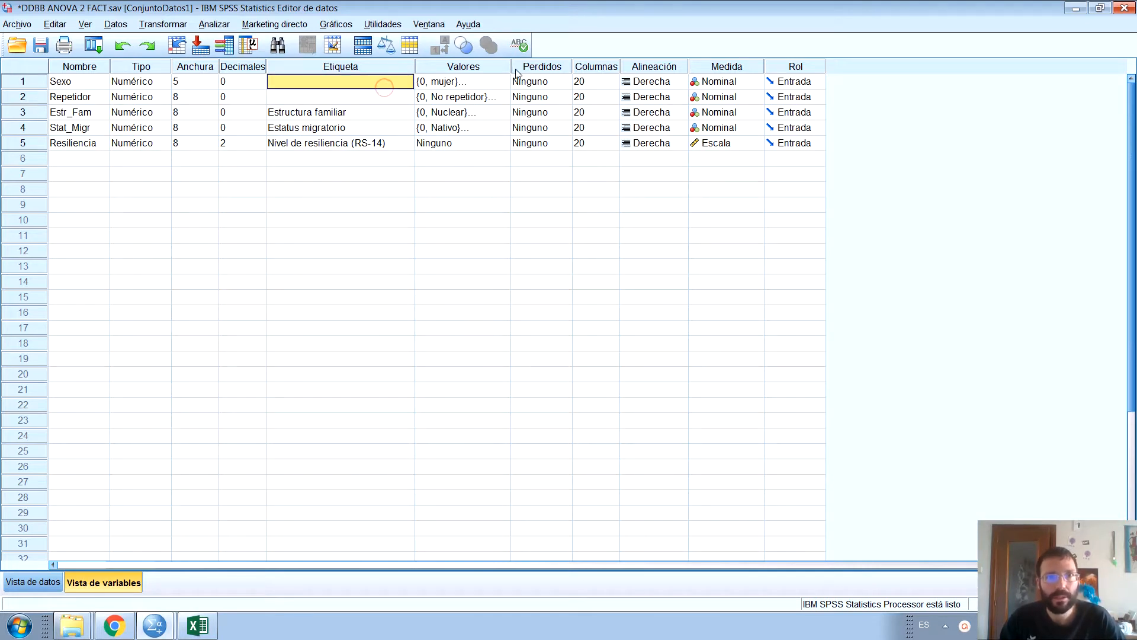
- Widen the Valores column slightly and review the value labels defined for Sexo and Repetidor
left_click_drag(511, 66, 520, 66)
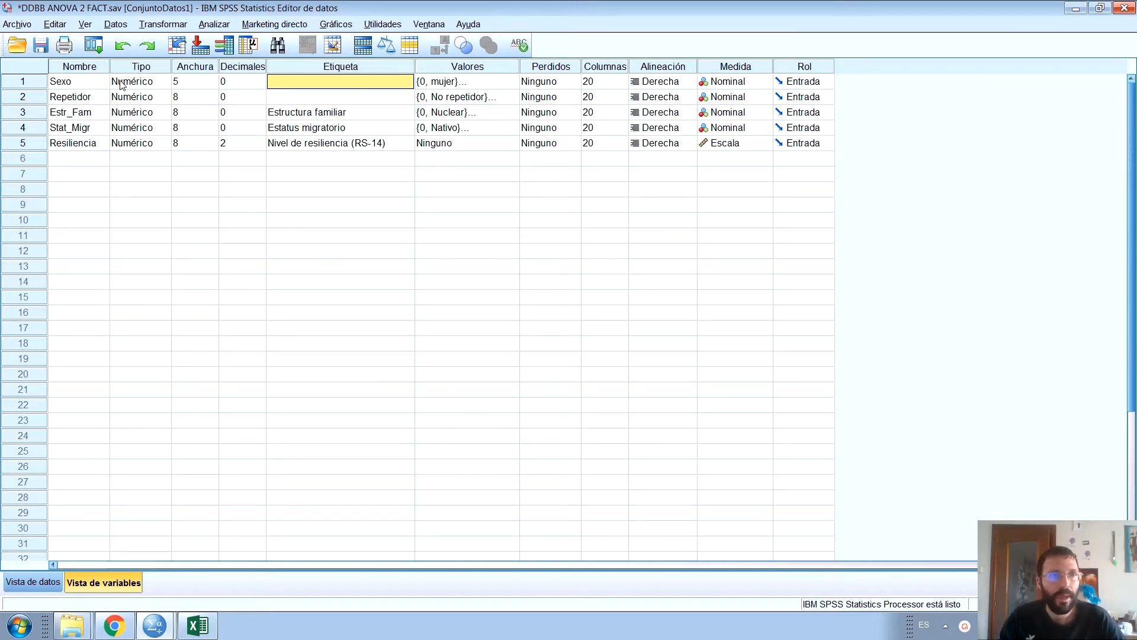
left_click(514, 81)
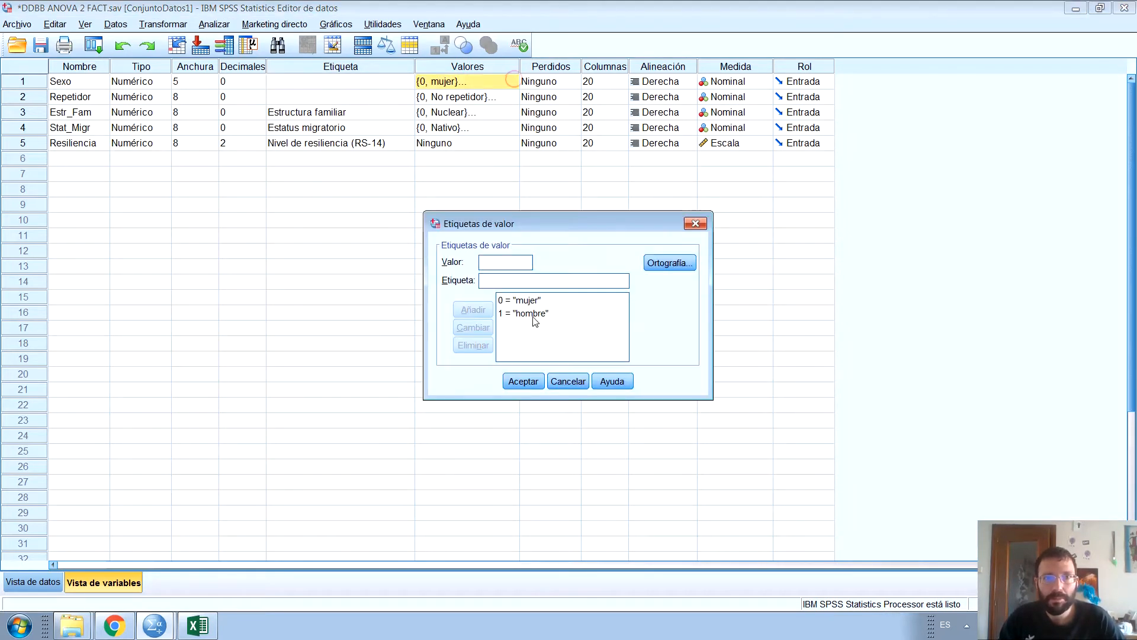
left_click(696, 223)
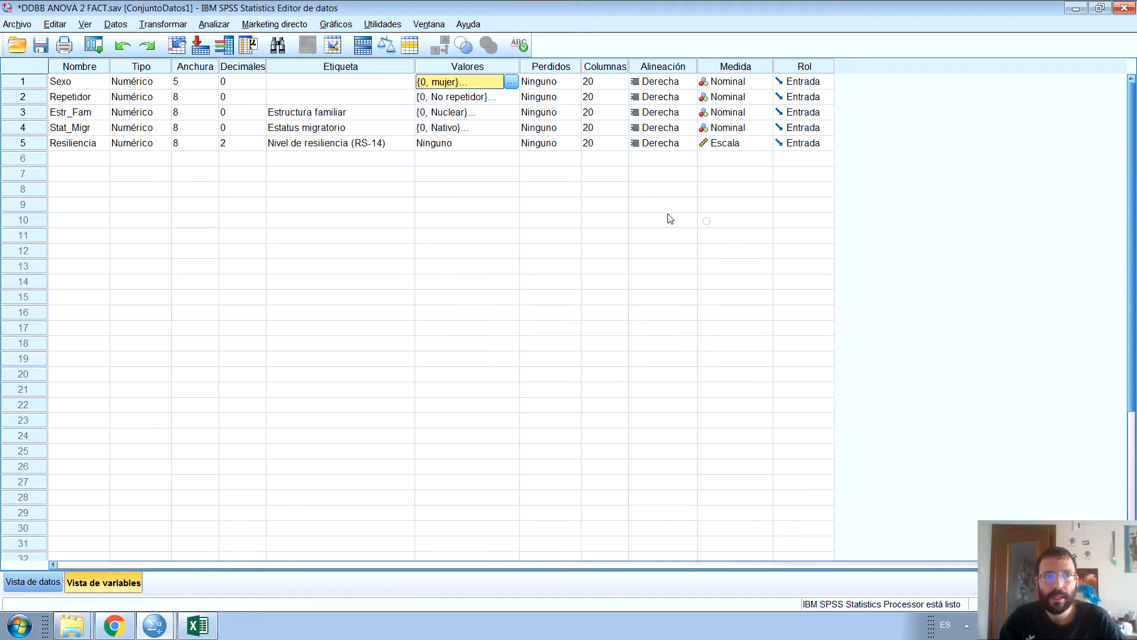
left_click(513, 98)
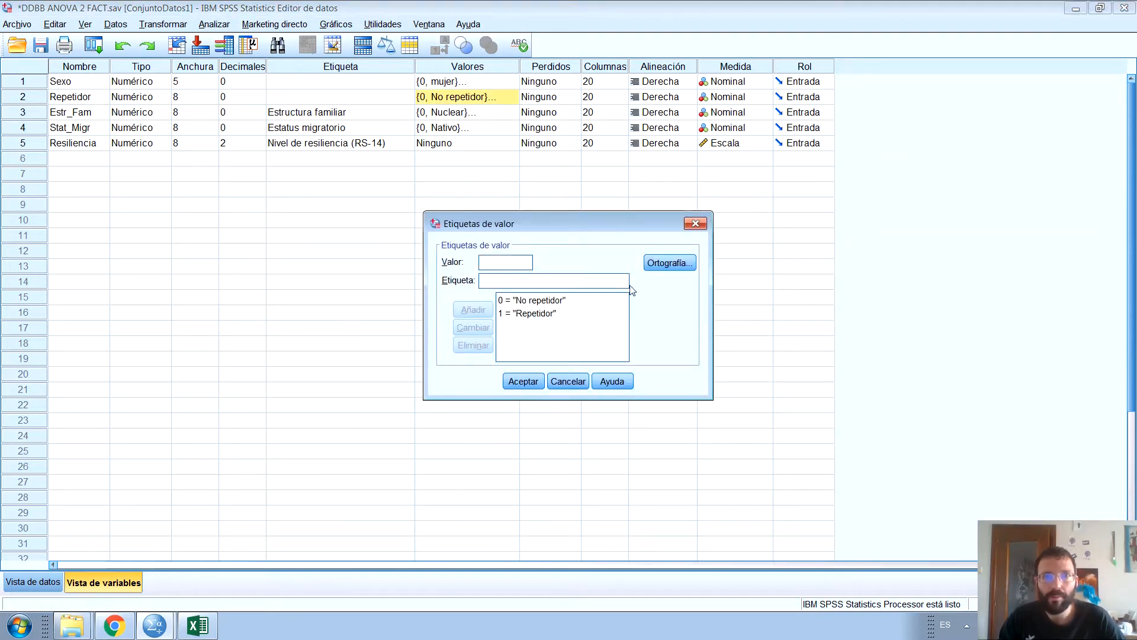
left_click(696, 223)
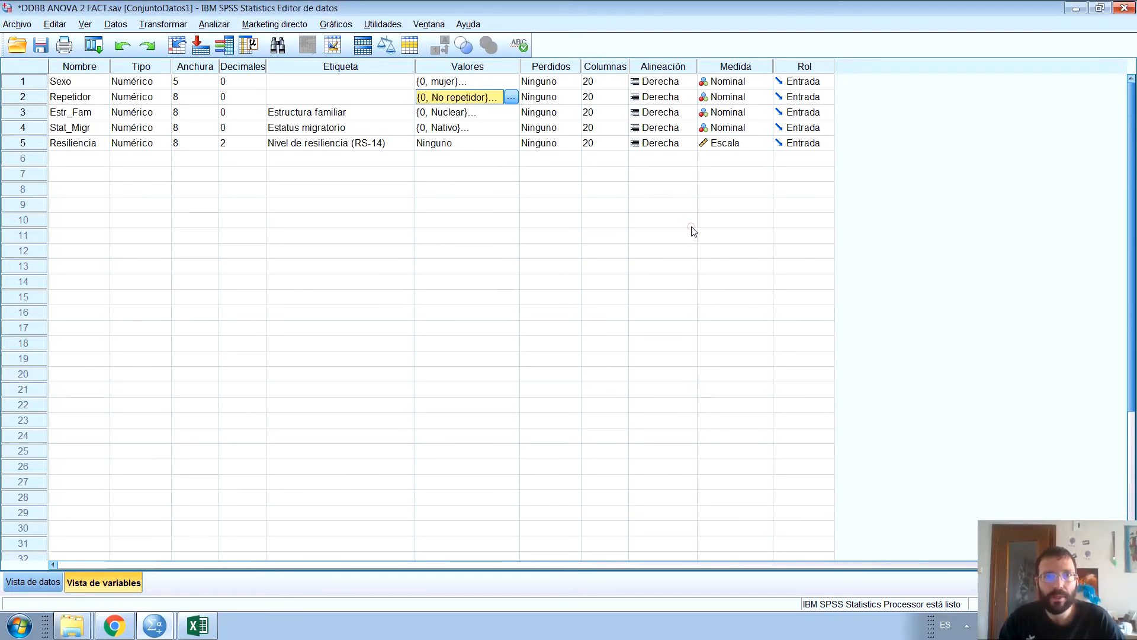
- Review each value label defined for the Estr_Fam variable, leaving the definitions unedited
left_click(513, 114)
left_click(510, 111)
left_click_drag(541, 225, 542, 122)
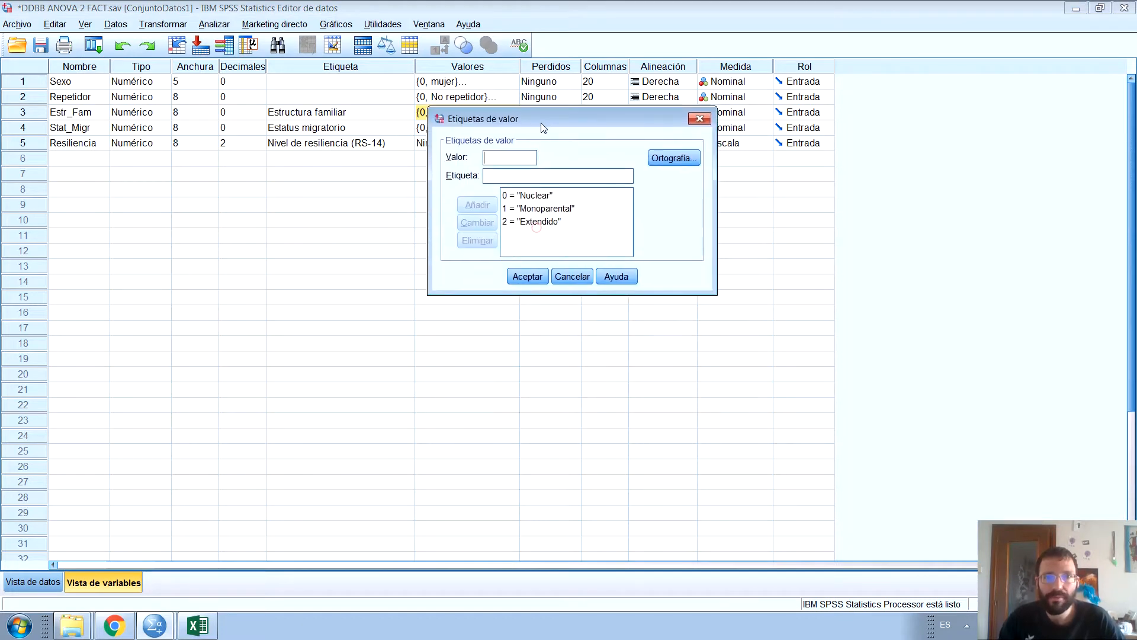
left_click(531, 196)
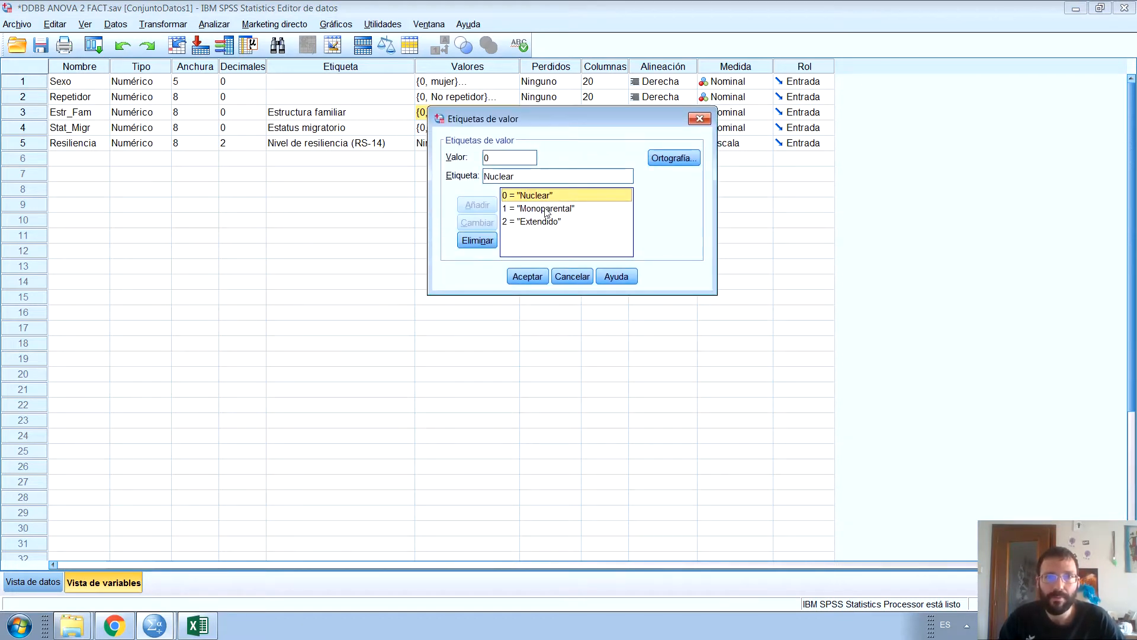
left_click(545, 209)
left_click(551, 221)
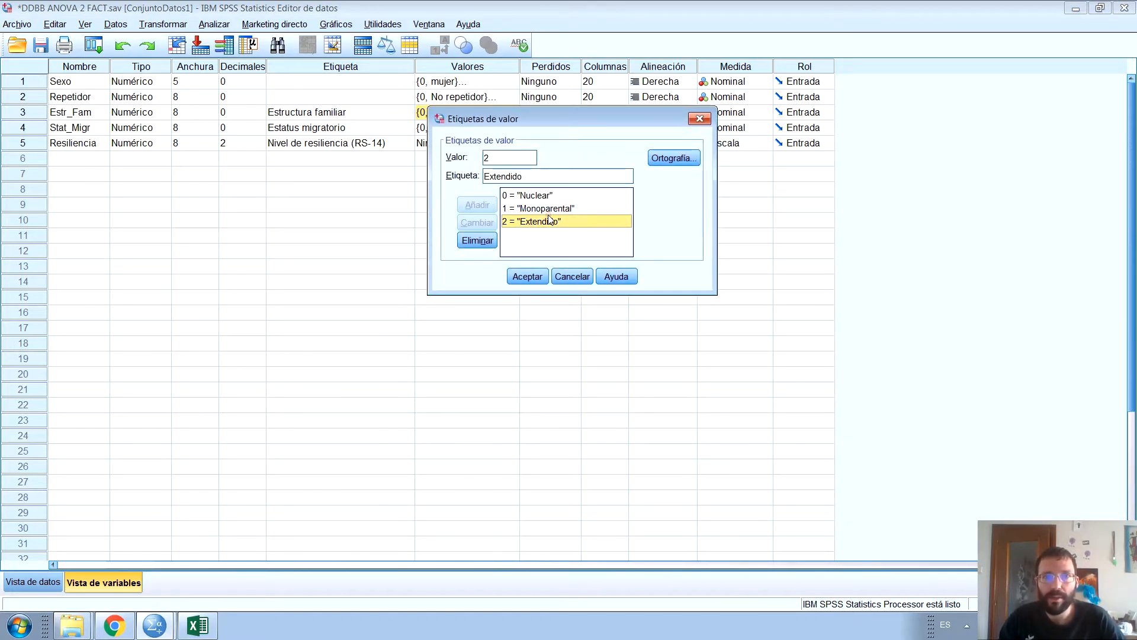
left_click(693, 119)
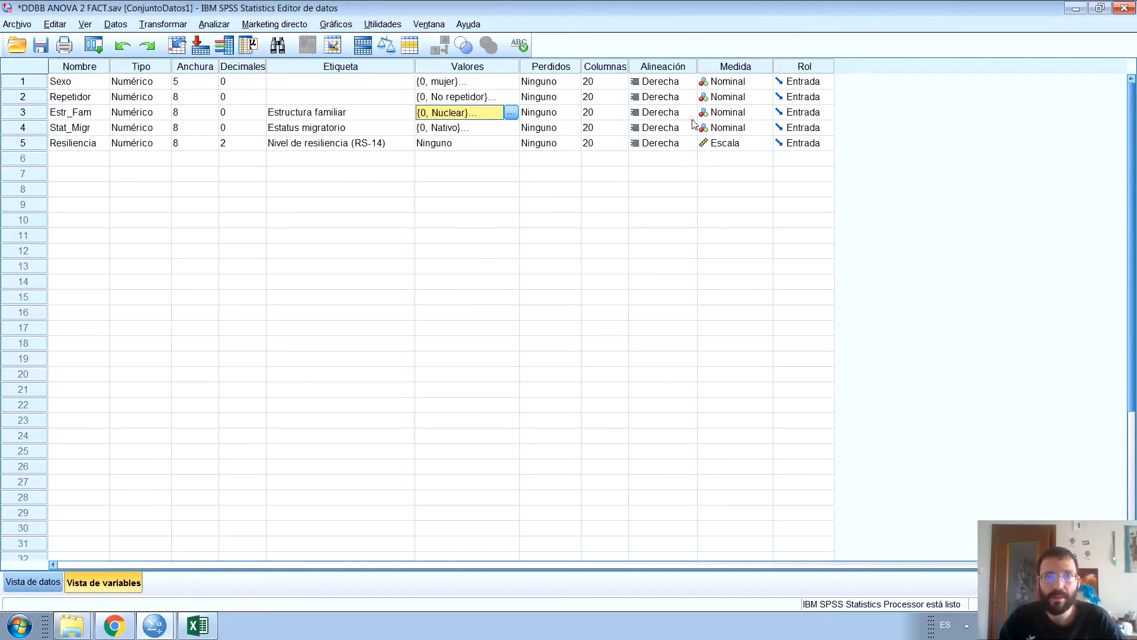
- Review the value labels of Stat_Migr in an enlarged dialog, including the full label for value 1
left_click(494, 133)
left_click(510, 128)
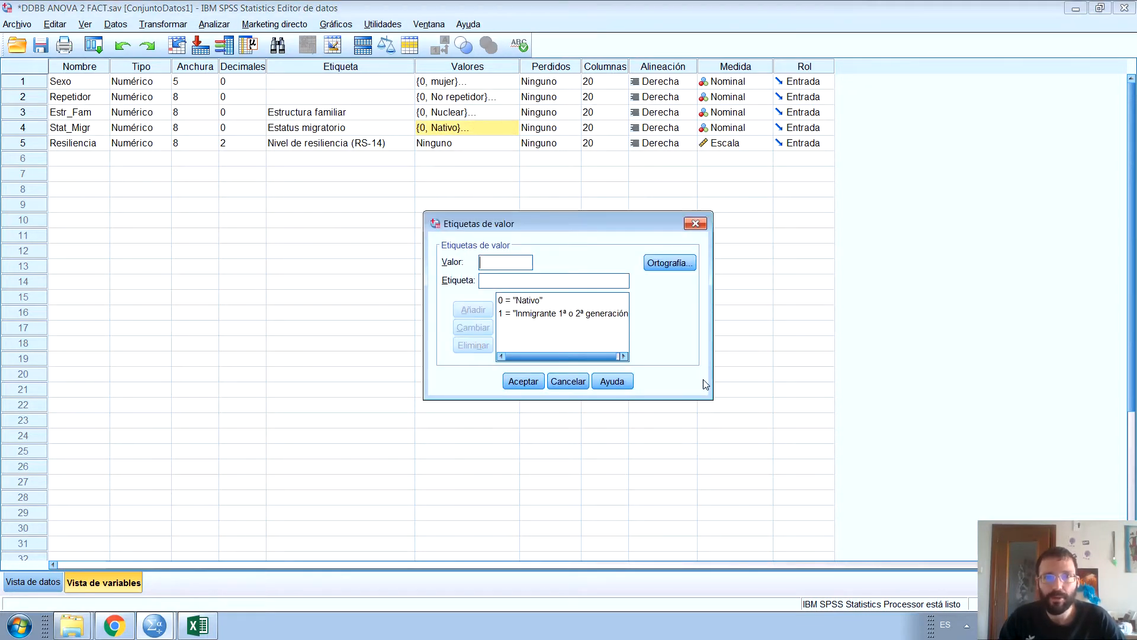
left_click_drag(712, 399, 789, 420)
left_click(606, 314)
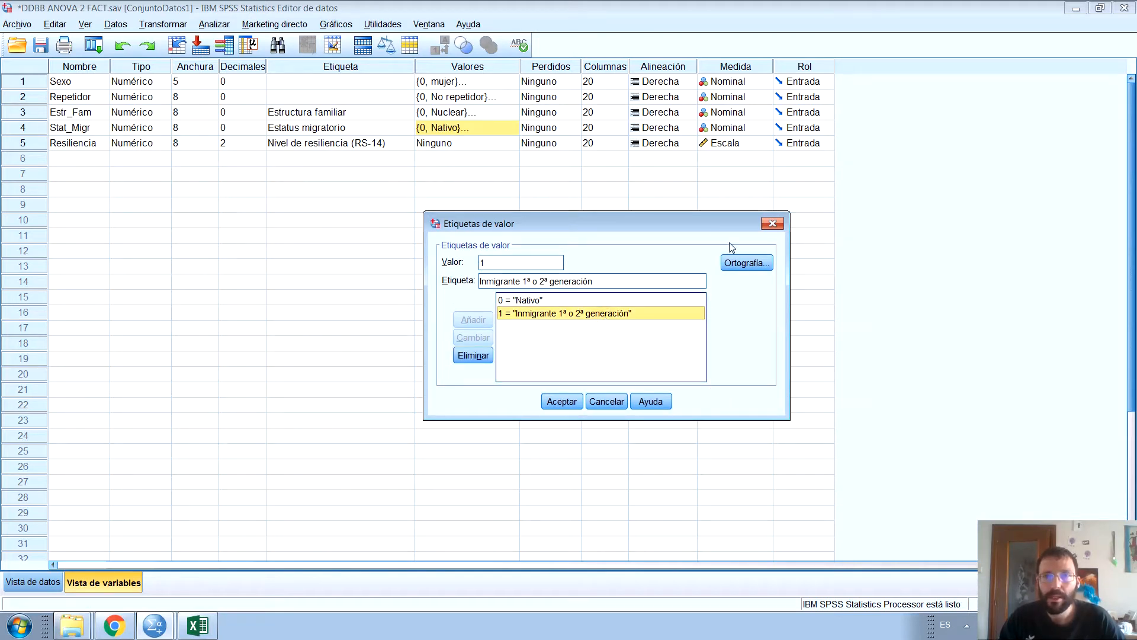
left_click_drag(676, 222, 627, 172)
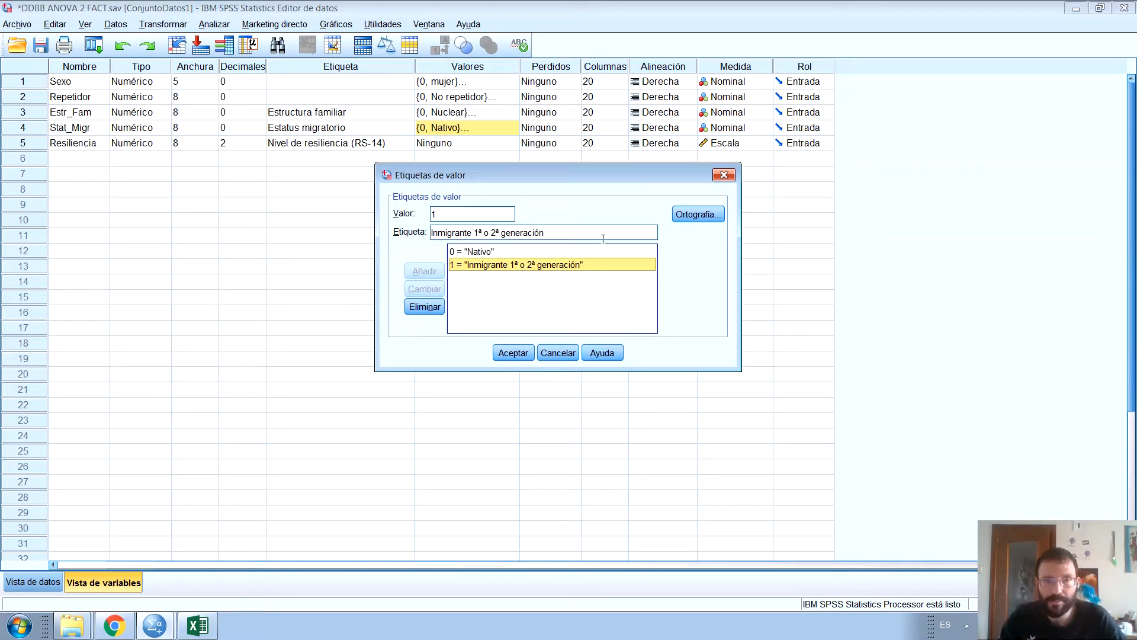
left_click(721, 176)
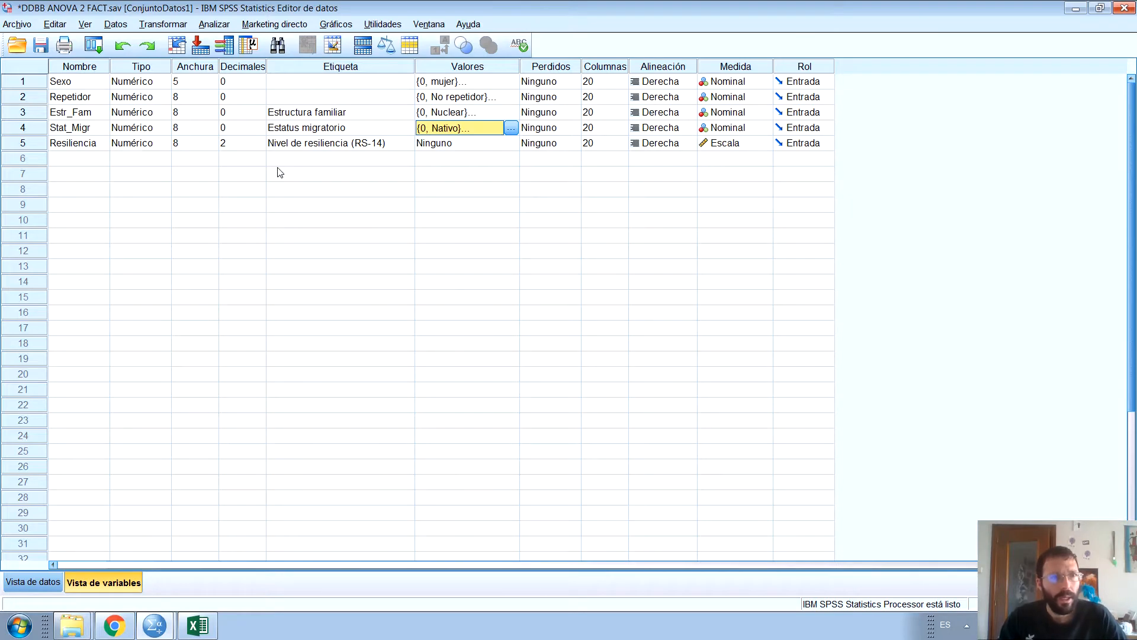
- Switch to the data view and look through the Resiliencia scores down to the last case
double_click(24, 142)
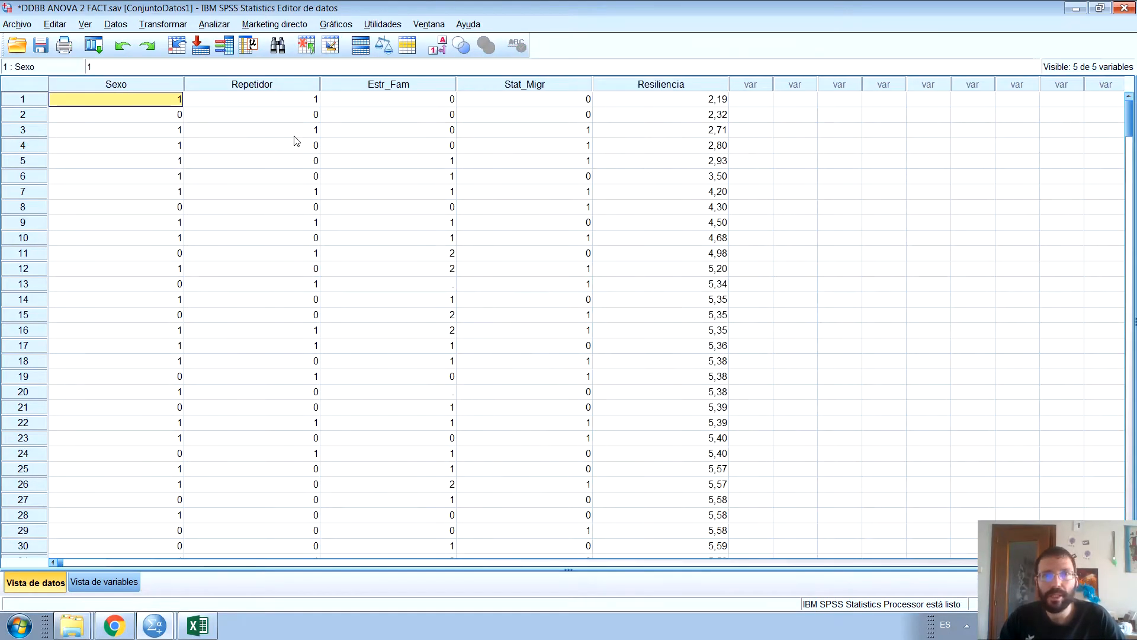
left_click(695, 130)
scroll(696, 130, "down", 20)
scroll(695, 129, "down", 20)
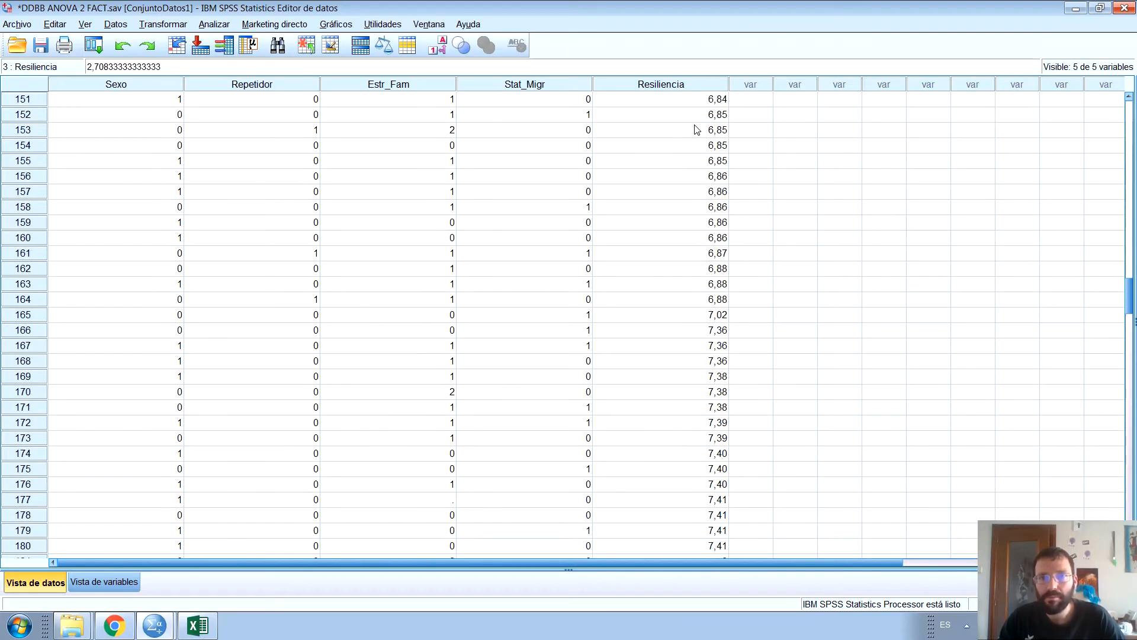
scroll(696, 130, "down", 15)
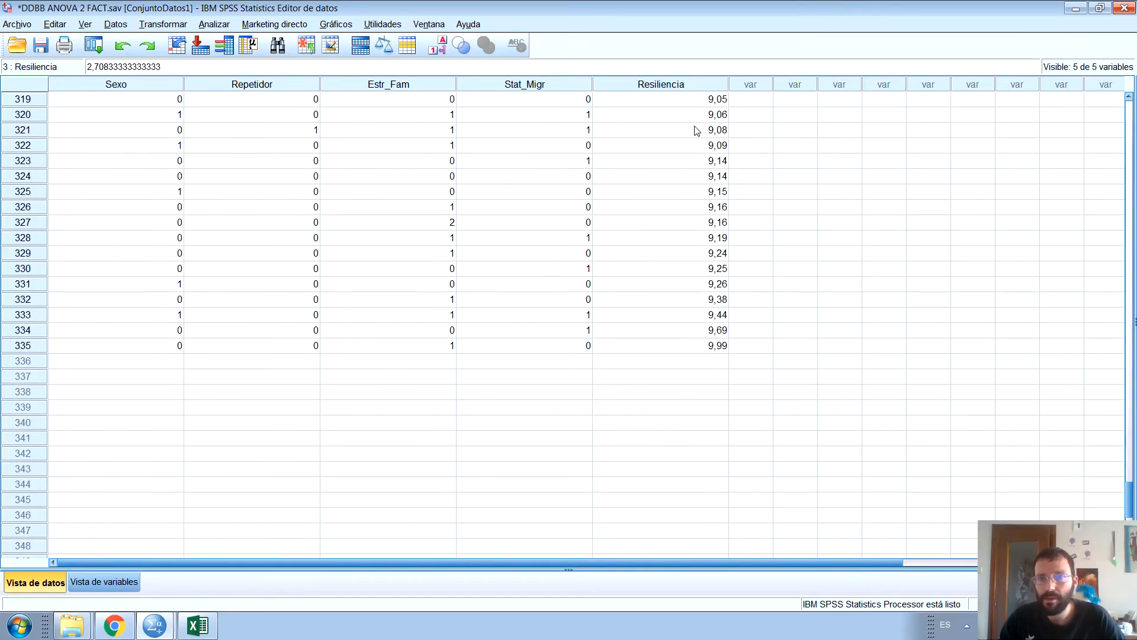
scroll(696, 130, "up", 20)
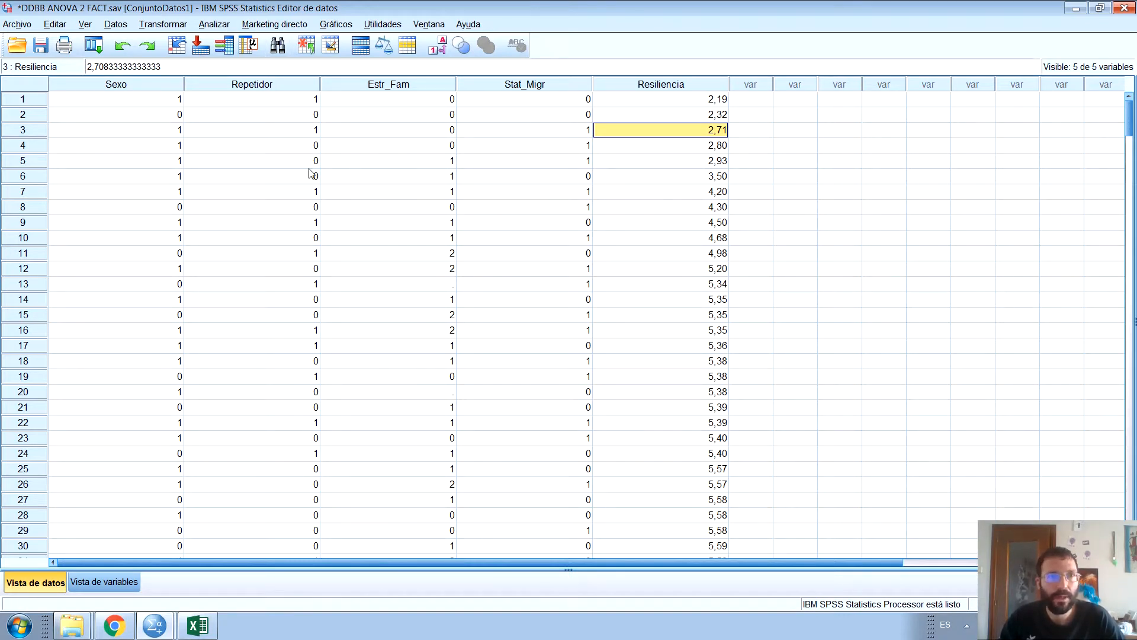
- Set up a one-way ANOVA with Sexo as the factor and Nivel de resiliencia (RS-14) as the dependent variable
left_click(169, 88)
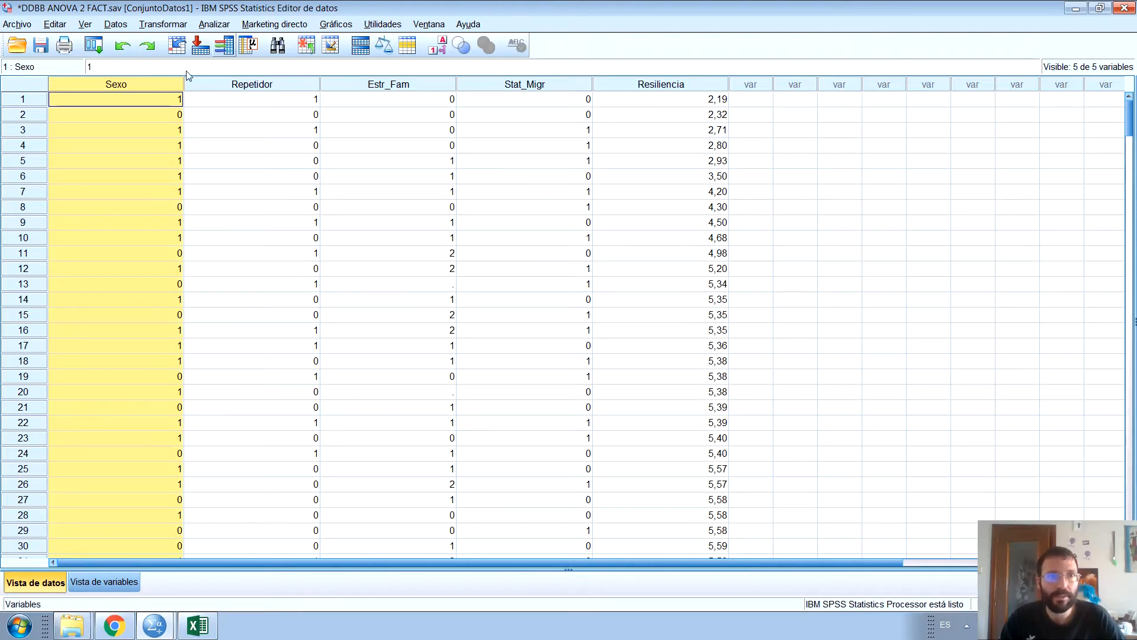
left_click(218, 24)
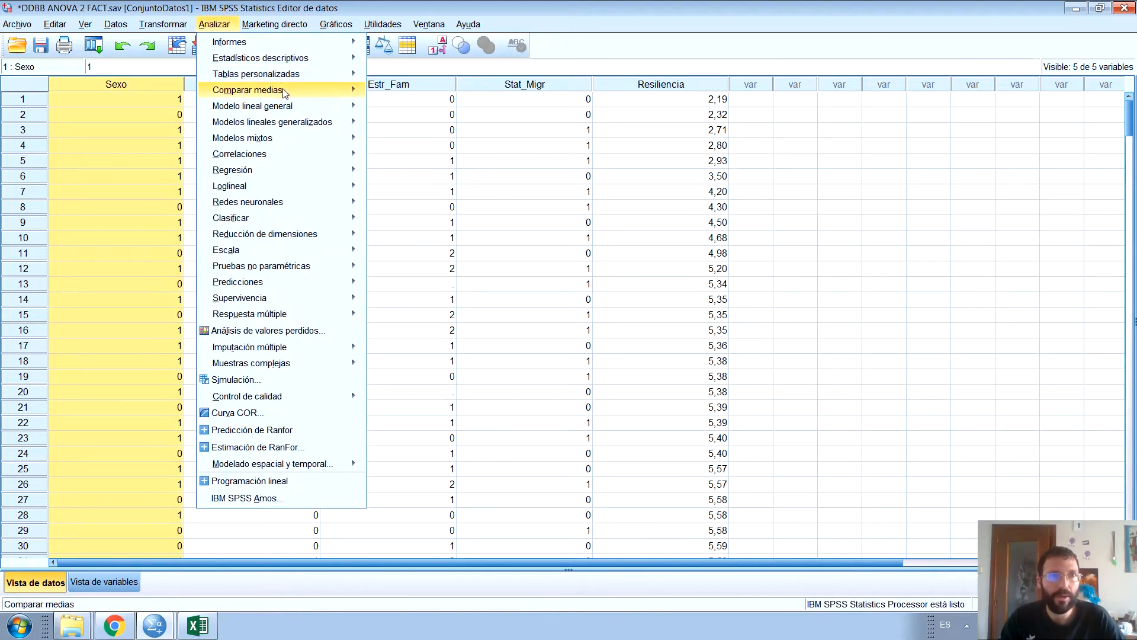
mouse_move(267, 89)
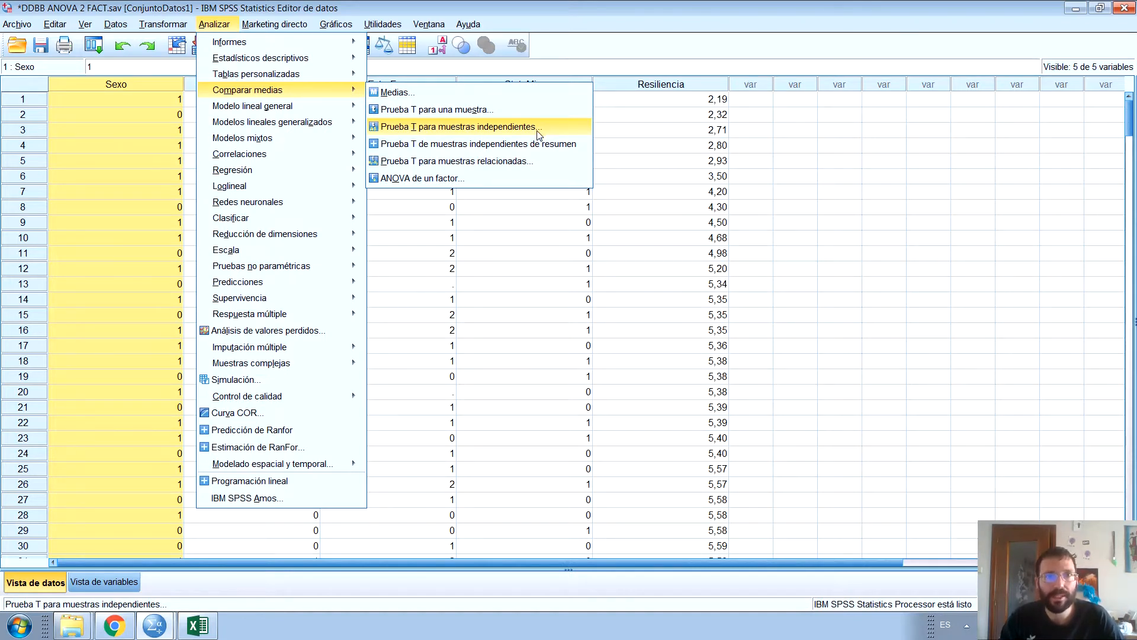
left_click(536, 176)
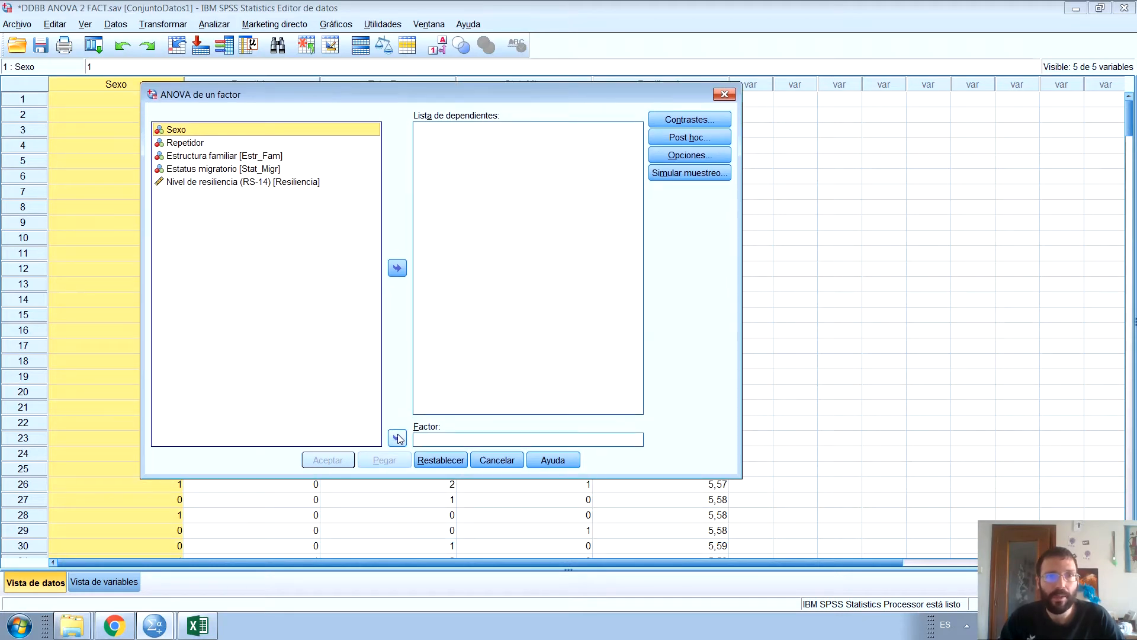
left_click(398, 439)
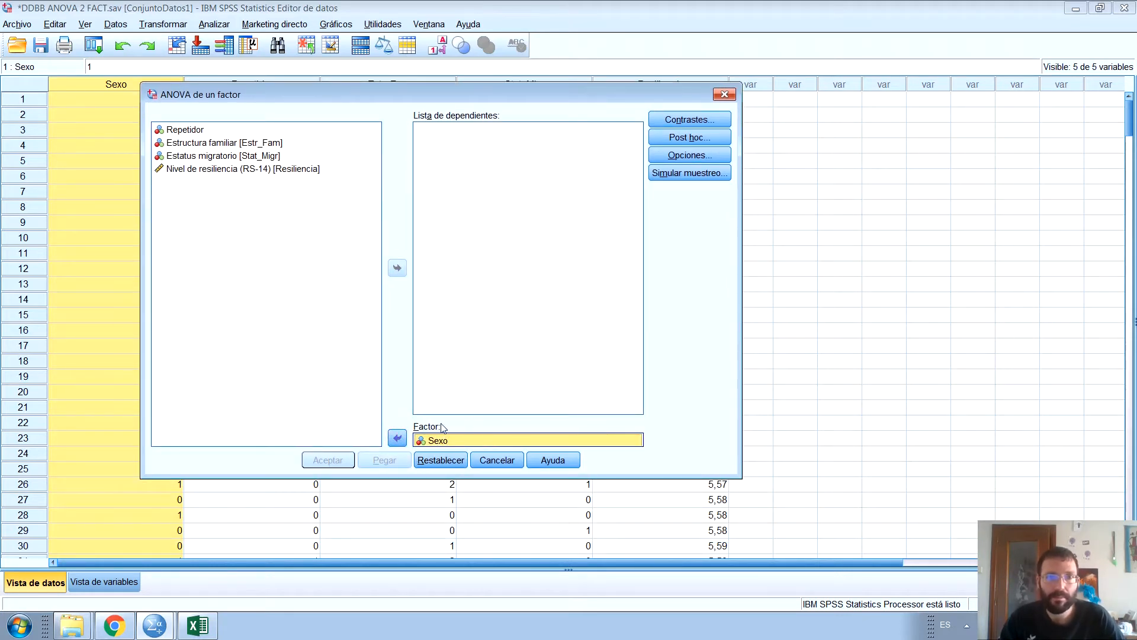
left_click(221, 170)
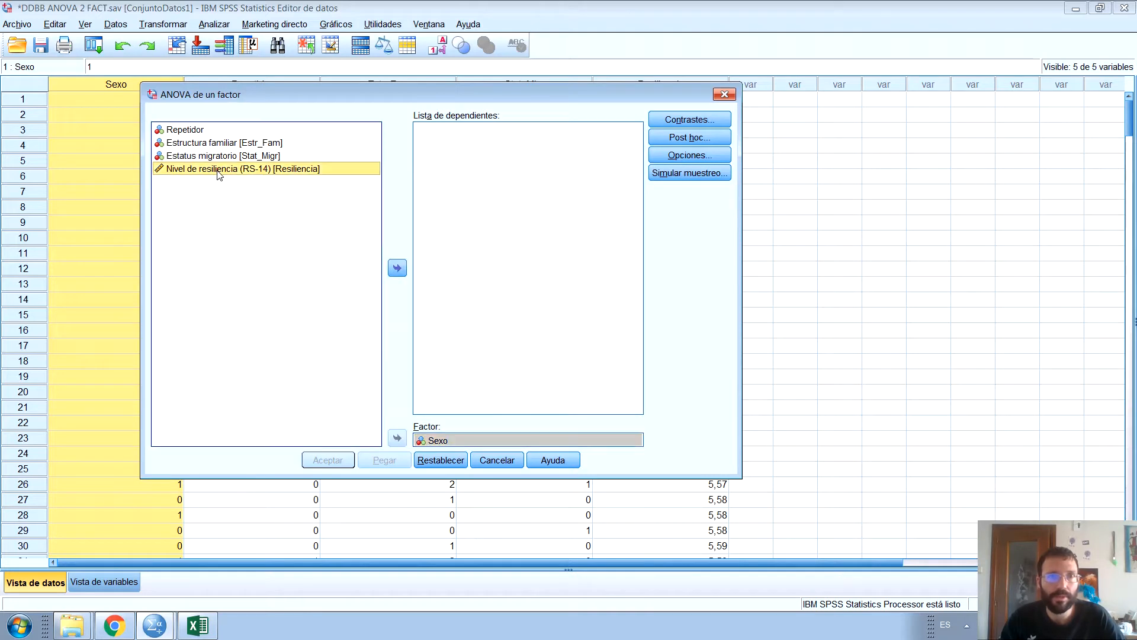
left_click(396, 270)
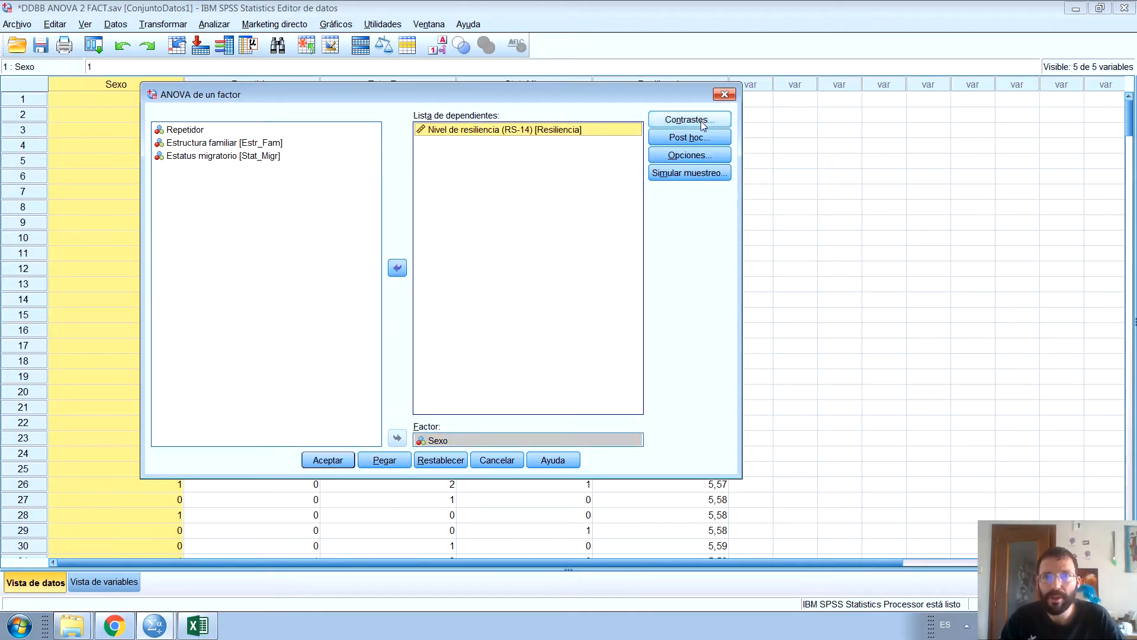
- Include Descriptivos and Prueba de homogeneidad de las varianzas in the one-way ANOVA options
left_click(707, 154)
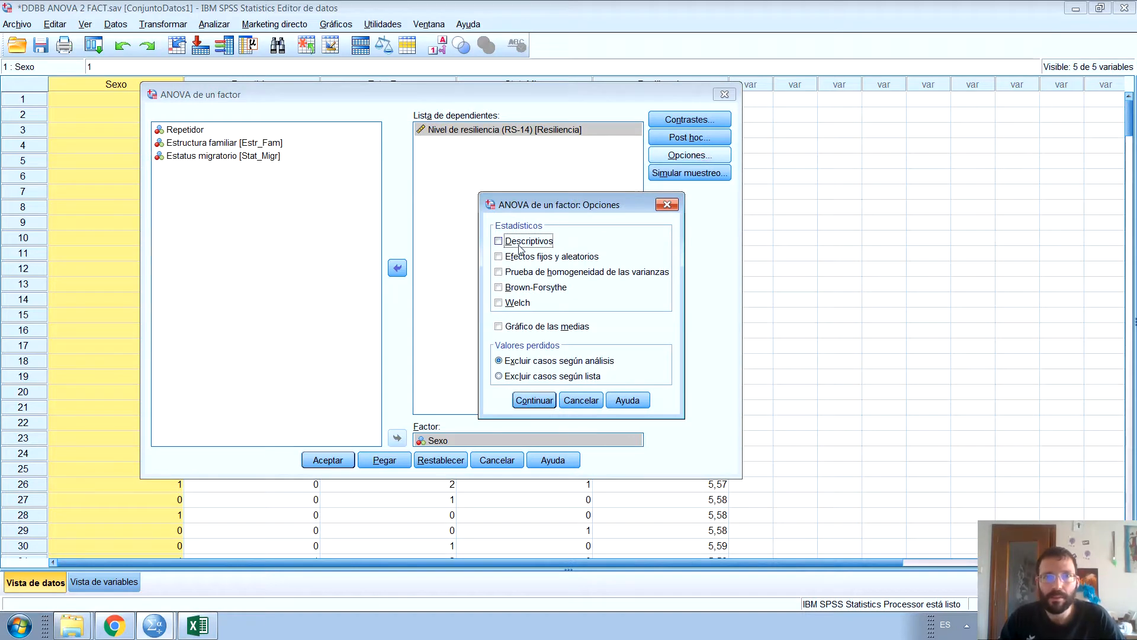
left_click(602, 273)
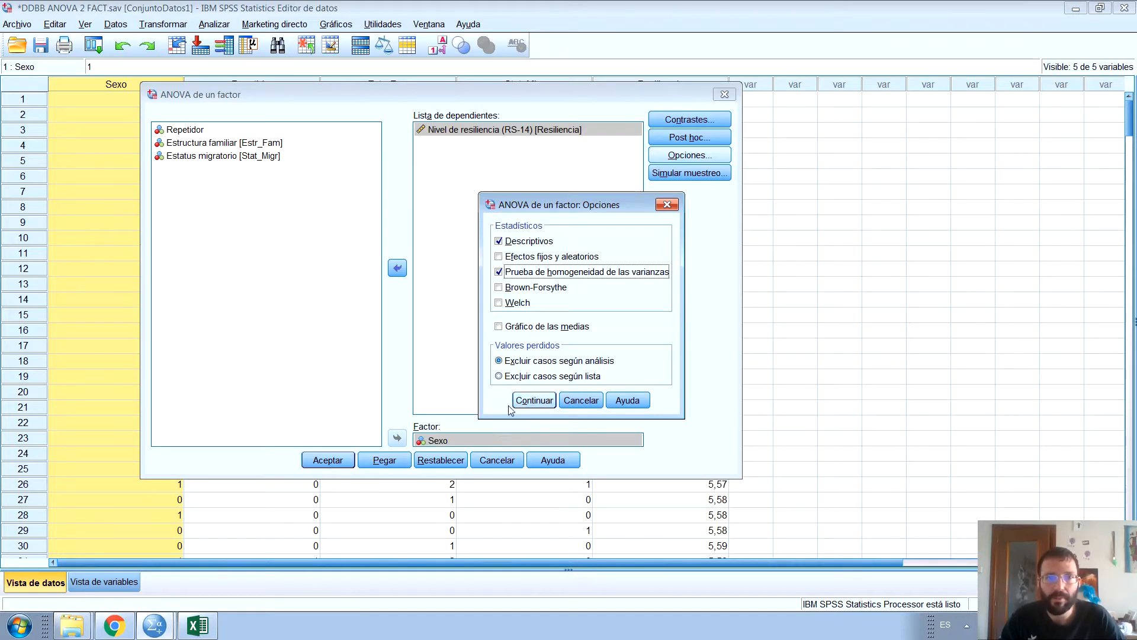
left_click(527, 401)
- Check the post hoc options without selecting any, run the one-way ANOVA and inspect the Descriptivos table in the output
left_click(689, 137)
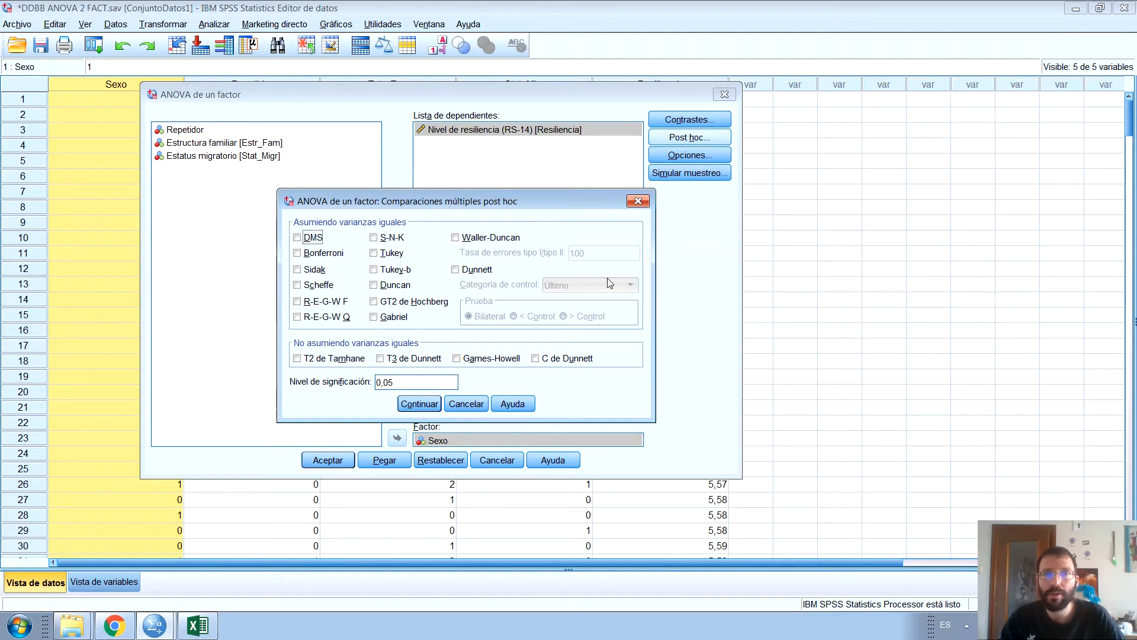
left_click(643, 202)
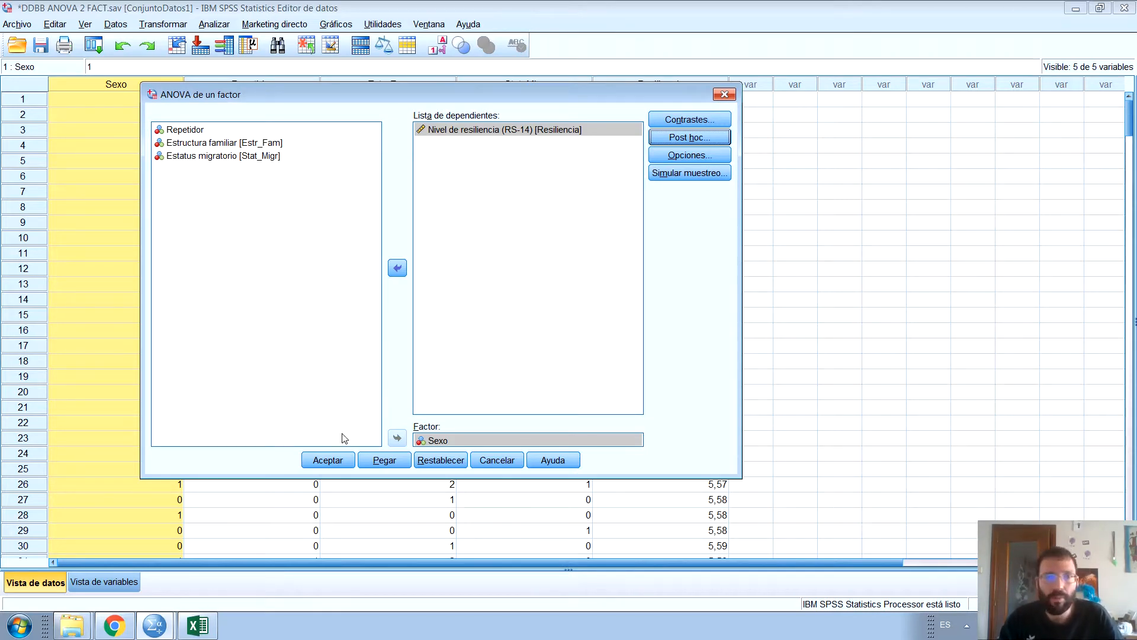
left_click(330, 458)
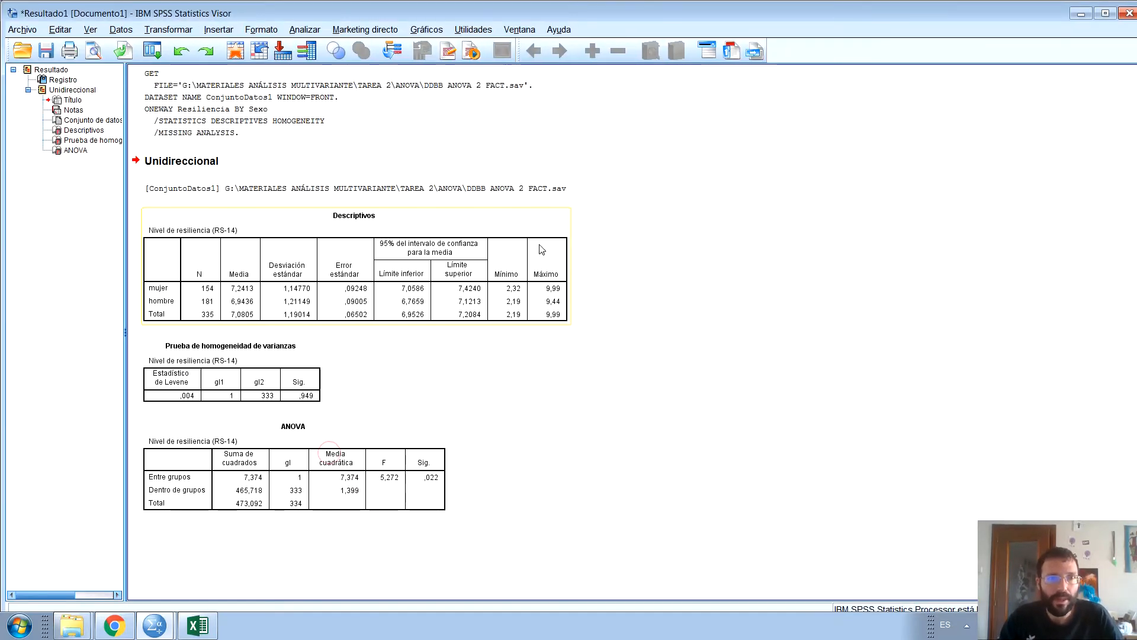
left_click(250, 314)
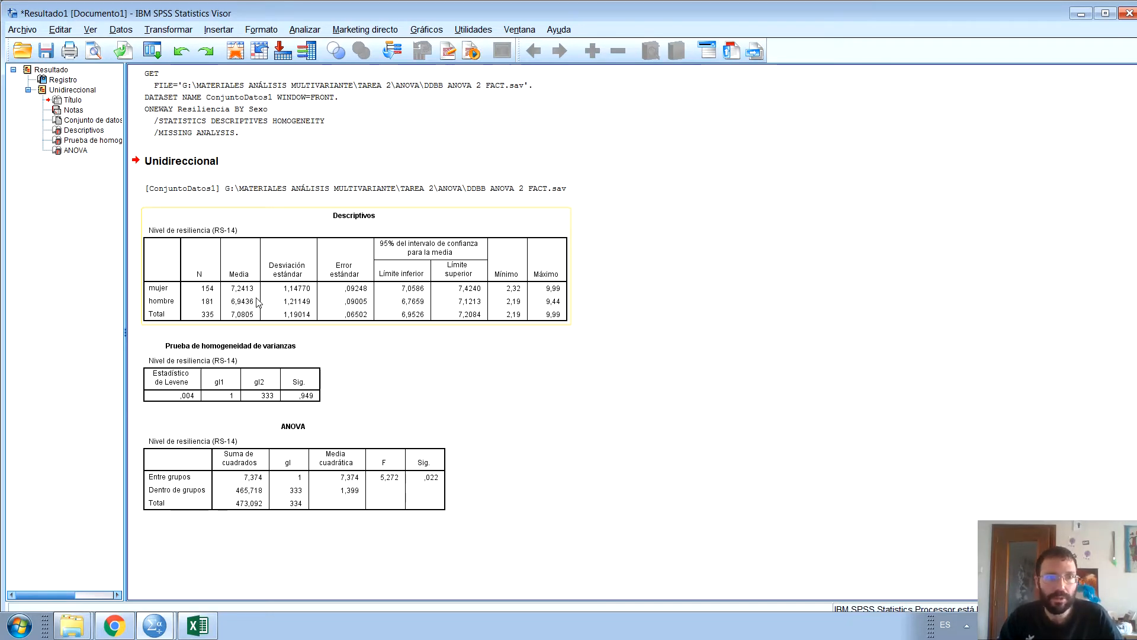
left_click(396, 361)
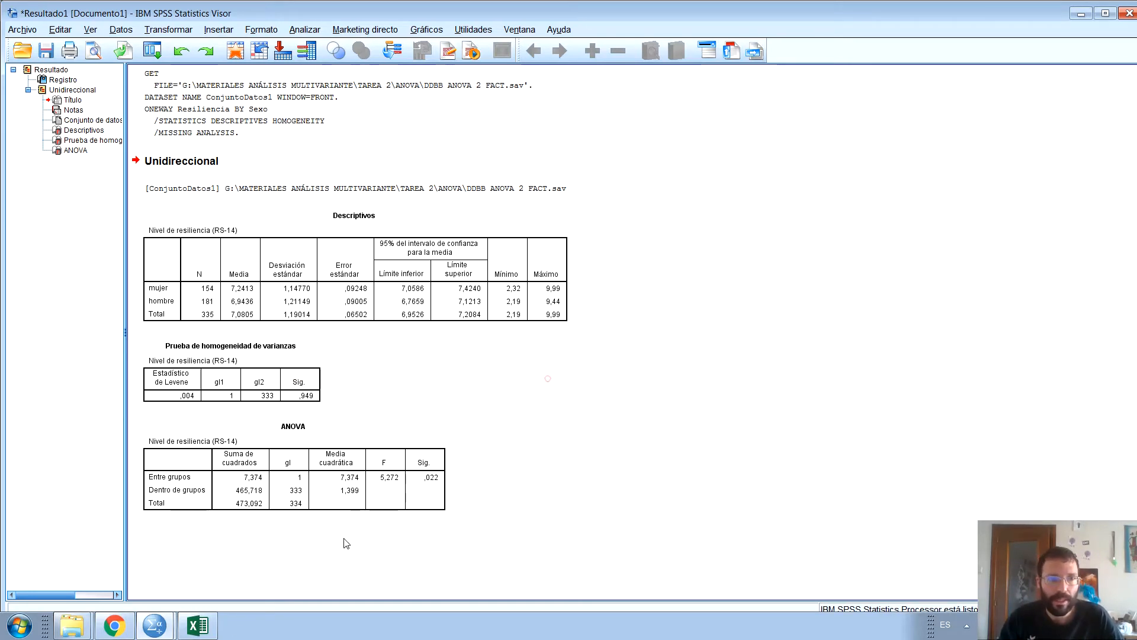
- Look through the dataset down to the last case and back to the first, and return to the one-way ANOVA output
left_click(154, 625)
left_click(136, 585)
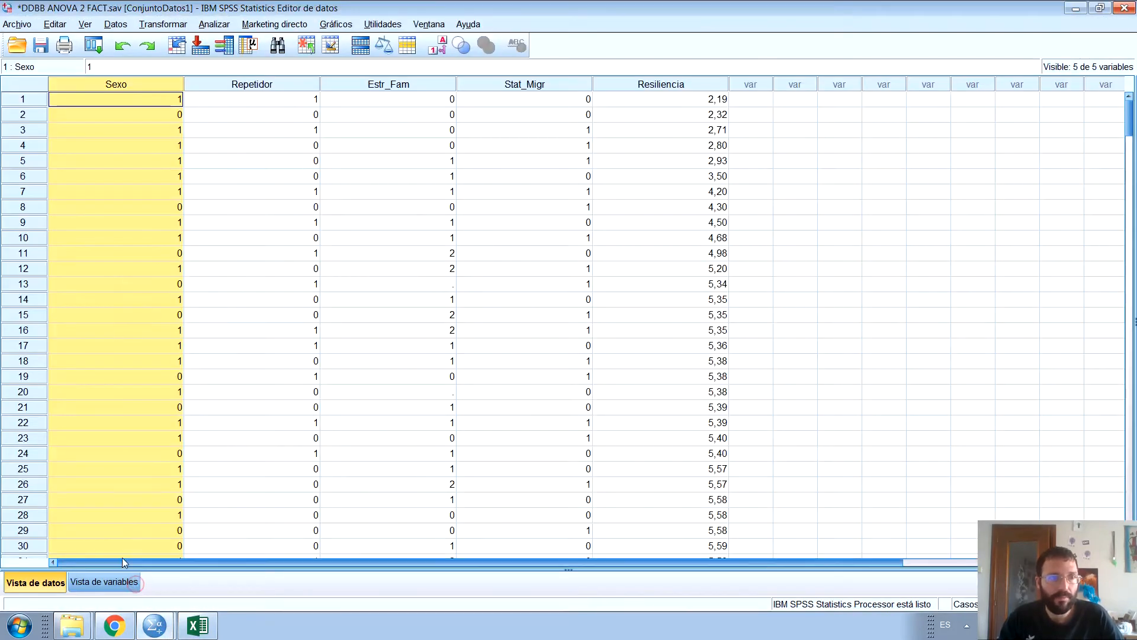
left_click_drag(1128, 116, 1128, 508)
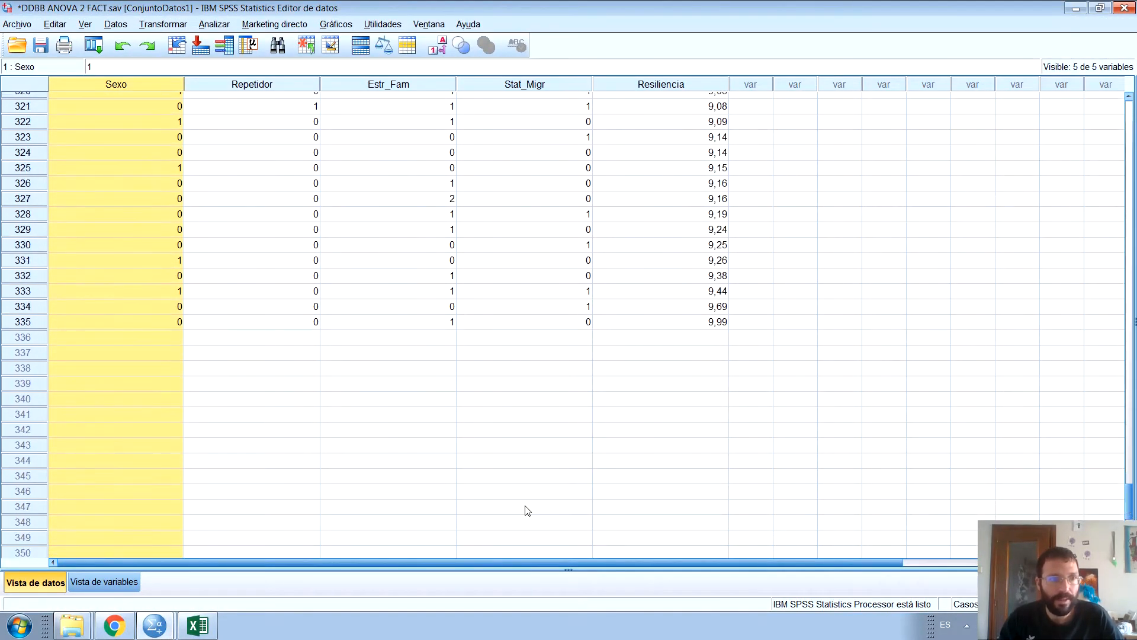
left_click(45, 330)
scroll(351, 359, "up", 20)
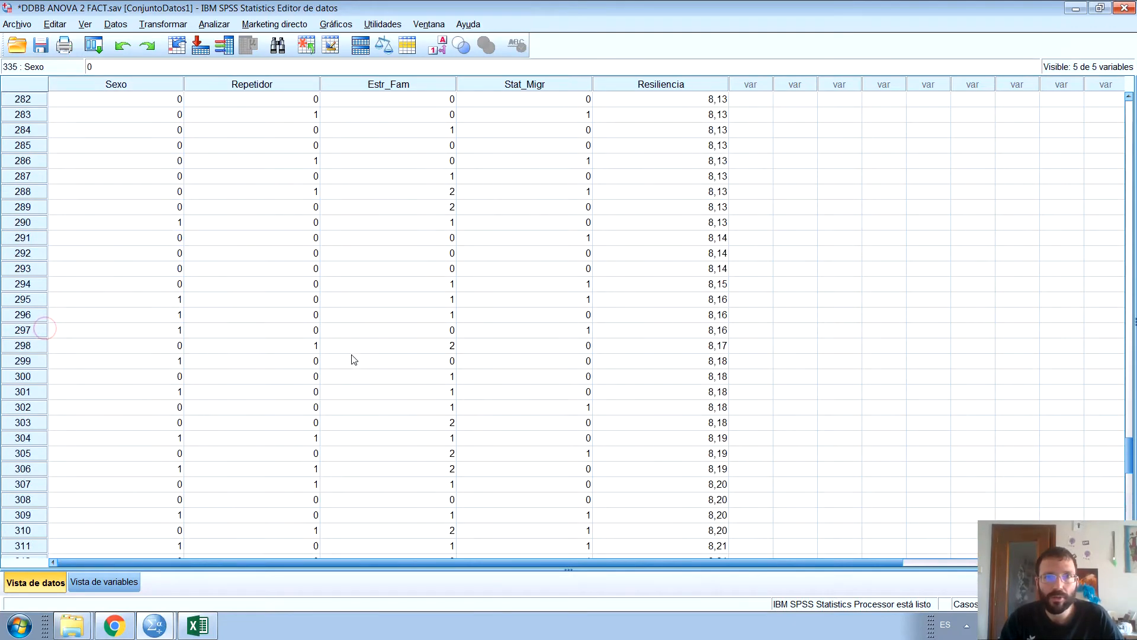
scroll(353, 359, "up", 15)
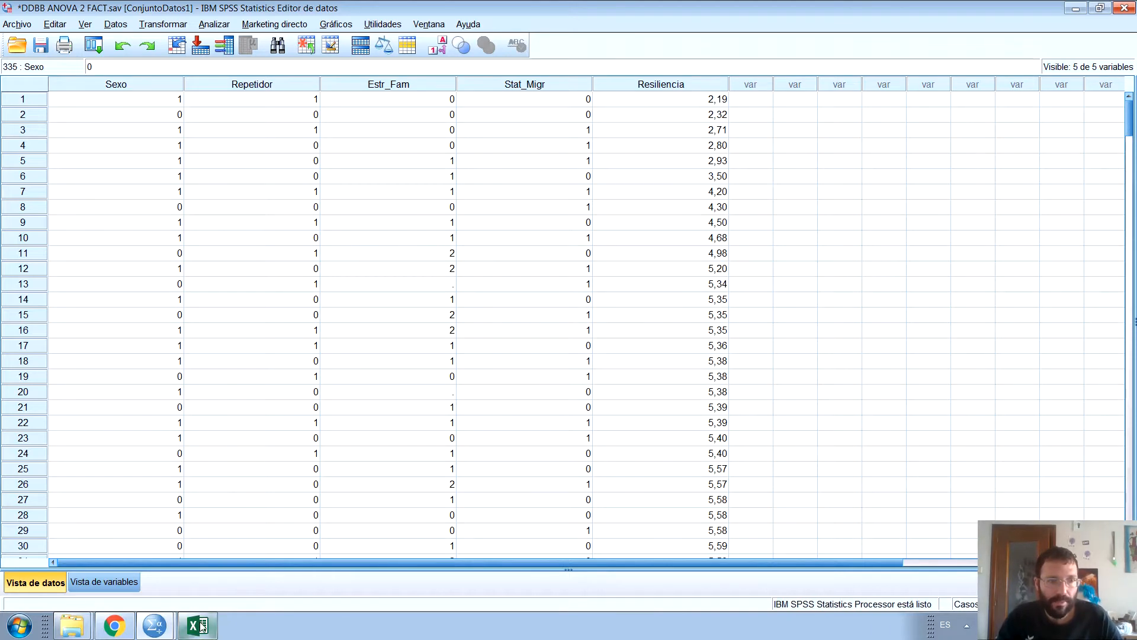
left_click(154, 625)
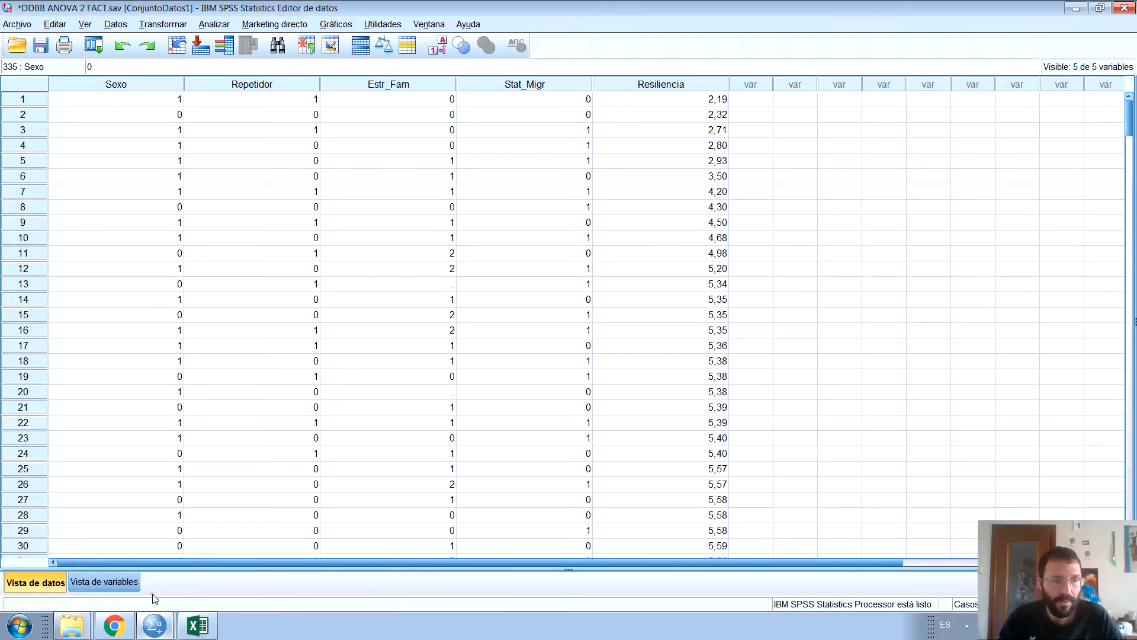
left_click(155, 625)
left_click(148, 574)
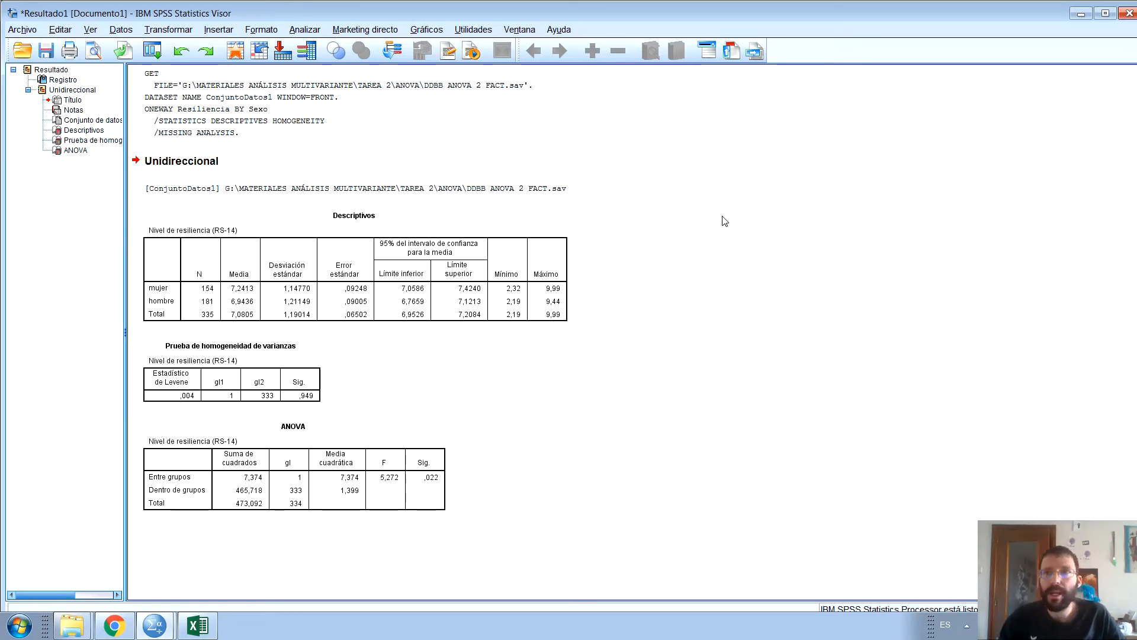
- Close the results viewer without saving its contents and review the Sexo and Repetidor columns in the data
left_click(1130, 13)
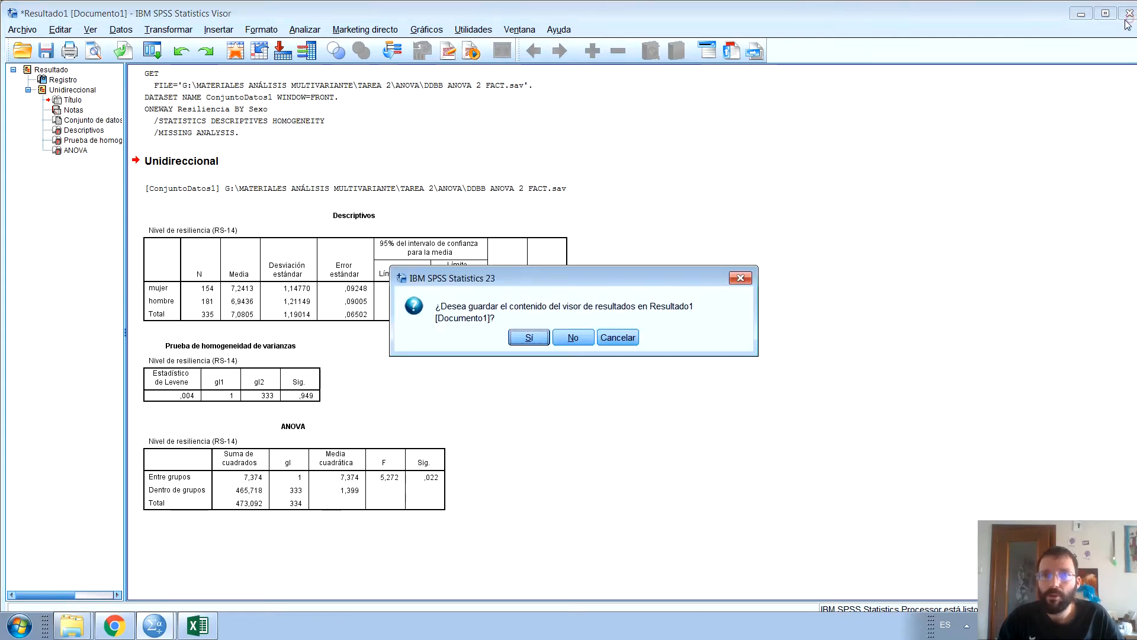
left_click(574, 337)
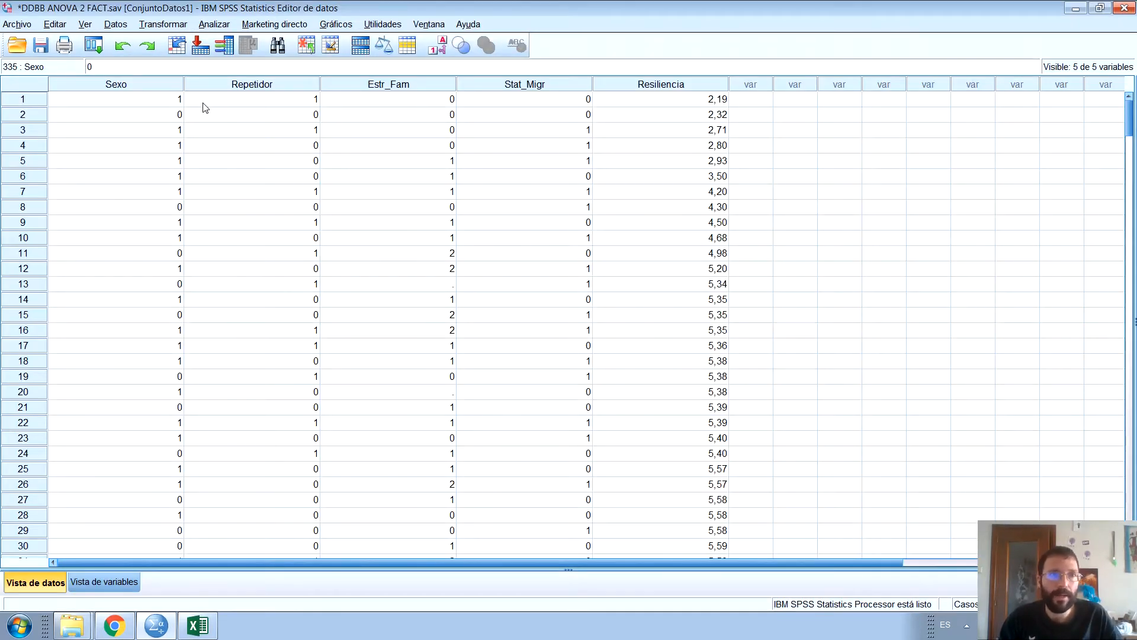
left_click(152, 84)
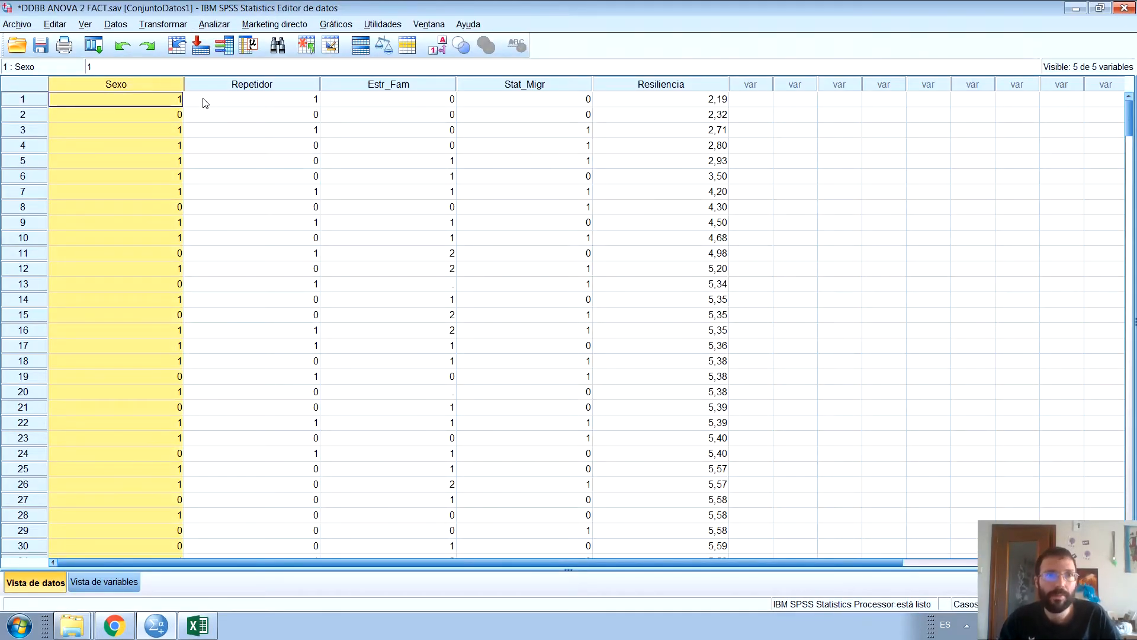
left_click_drag(214, 79, 158, 80)
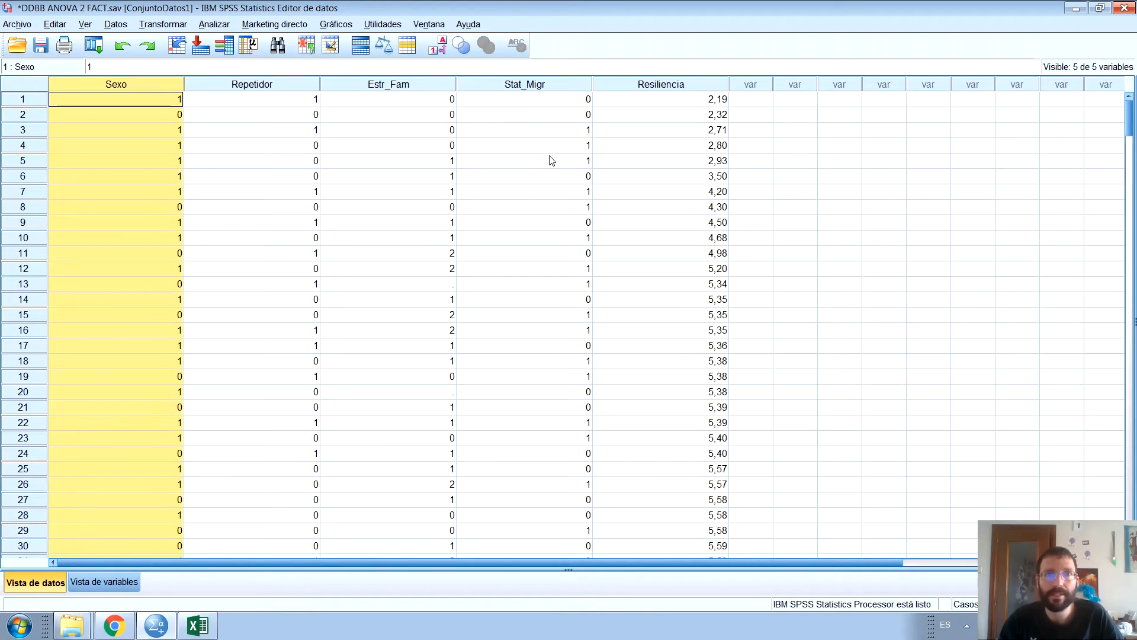
left_click(246, 99)
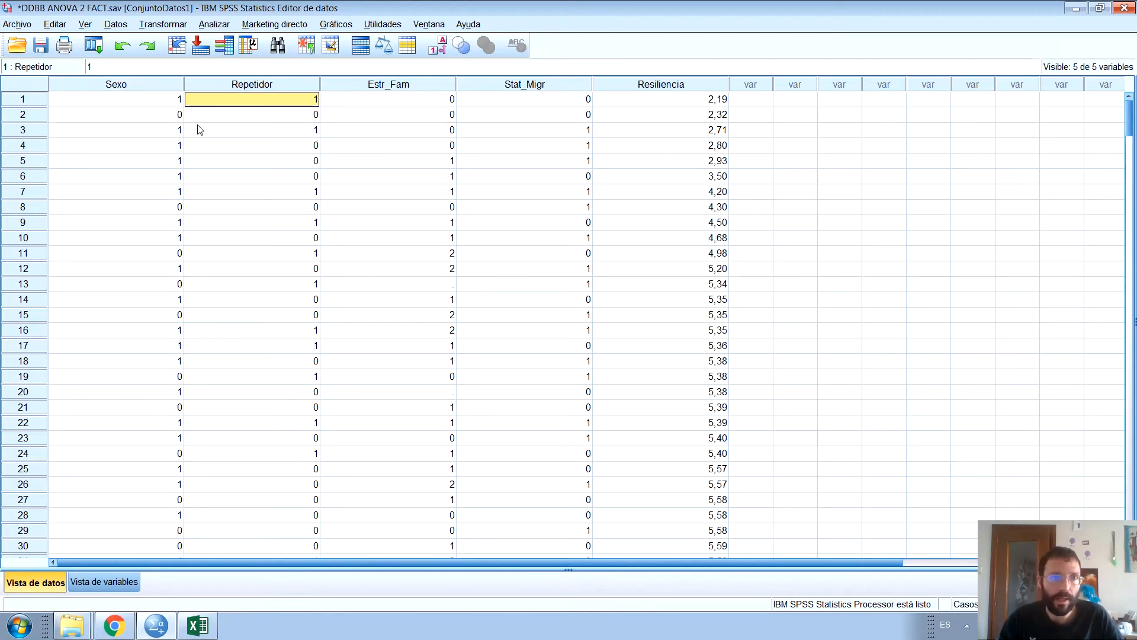
- Start a univariate general linear model with Nivel de resiliencia (RS-14) as the dependent variable
left_click(204, 26)
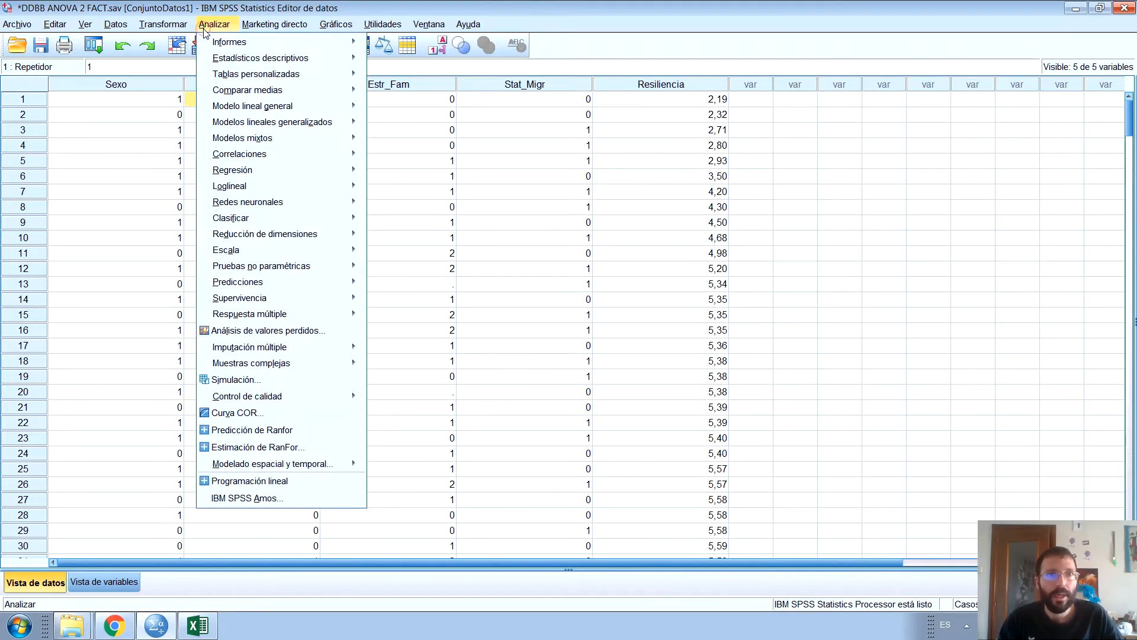
mouse_move(286, 106)
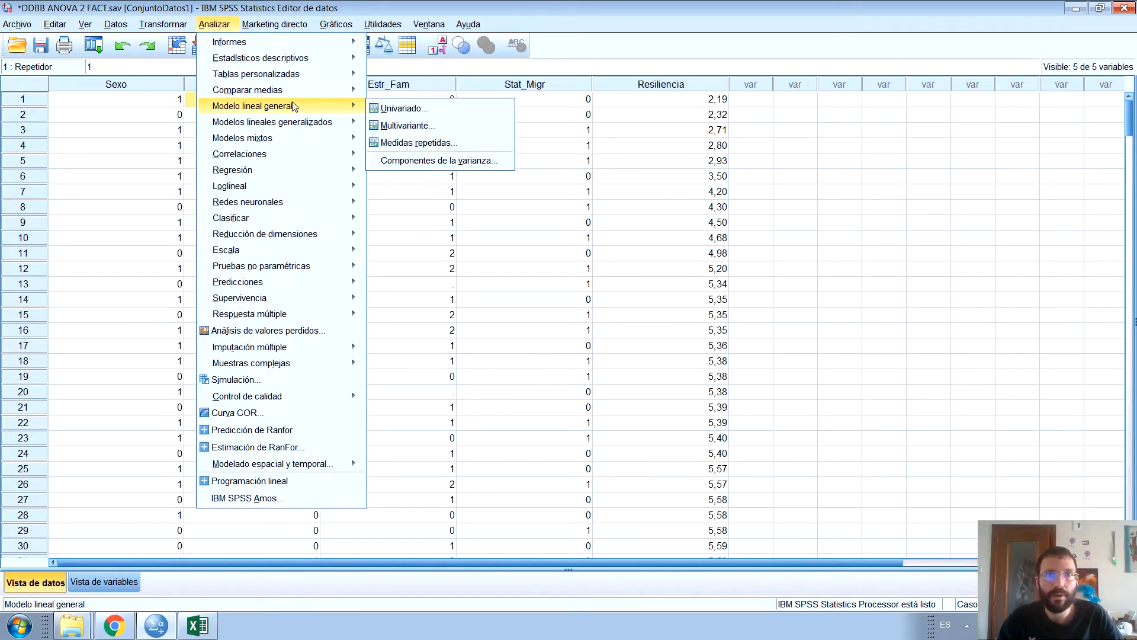
left_click(451, 113)
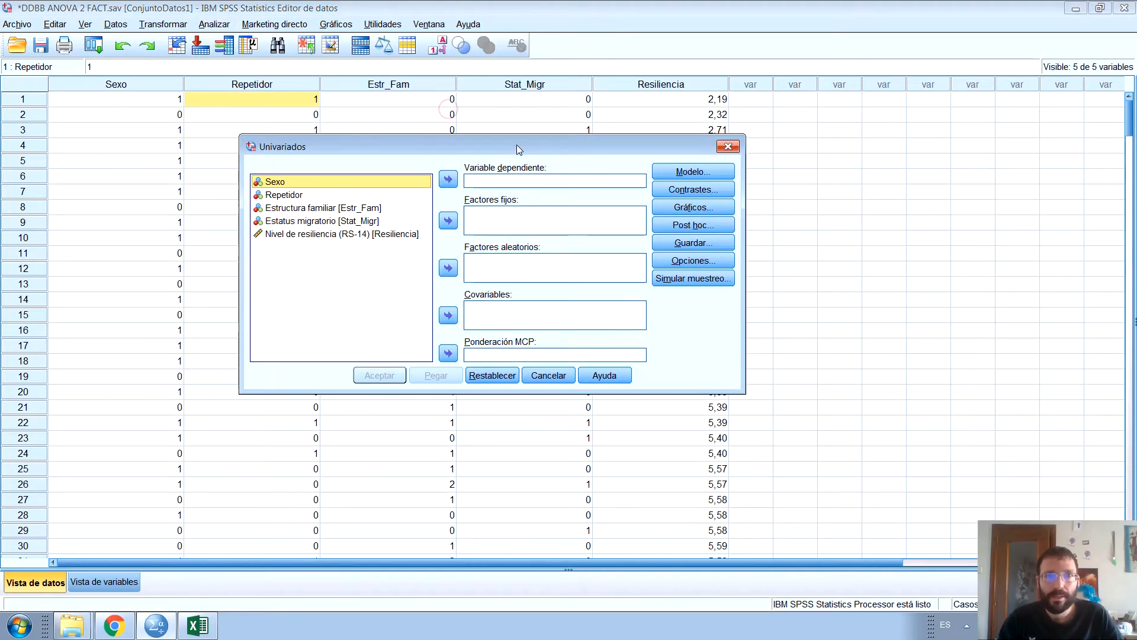
left_click(267, 203)
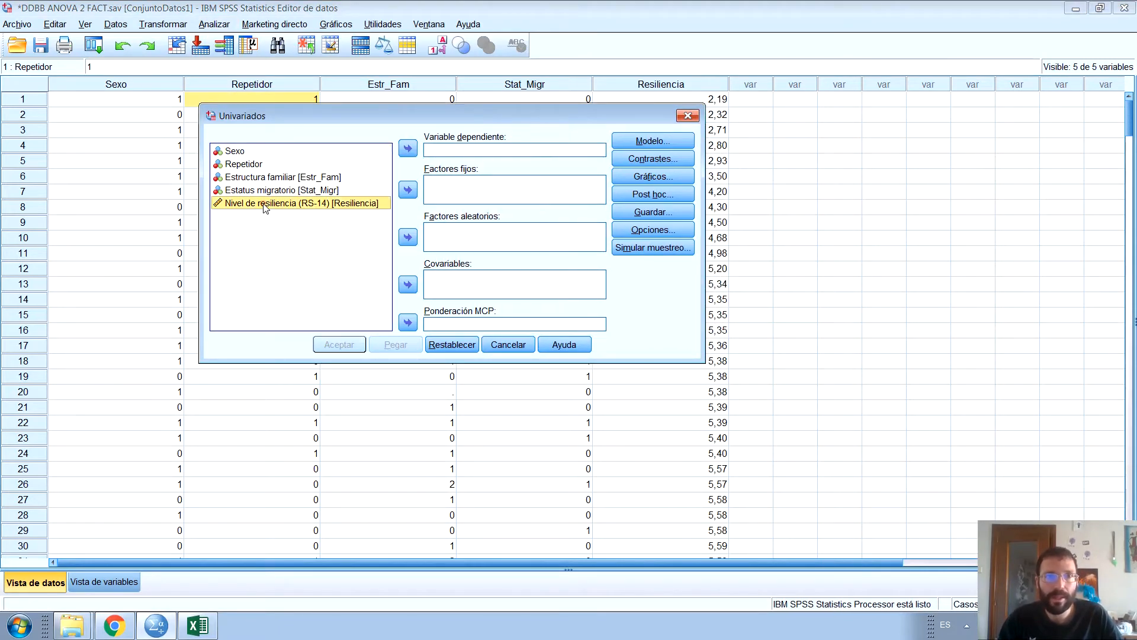
left_click(413, 148)
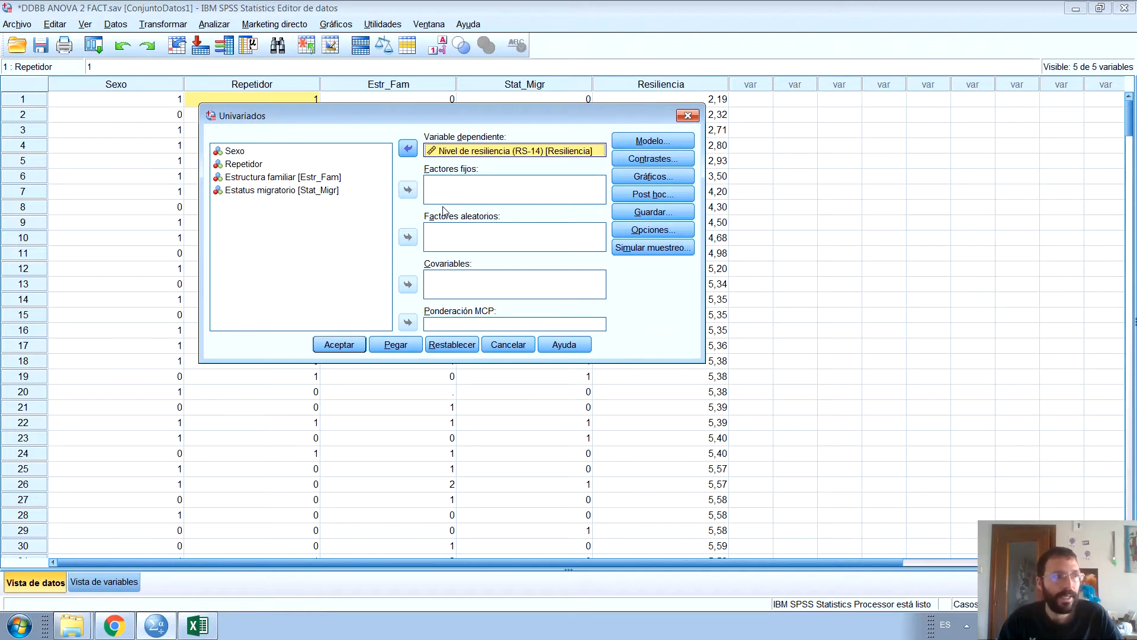
- Add Sexo, Repetidor, Estructura familiar and Estatus migratorio as fixed factors and enlarge the dialog to review all four
left_click(262, 194)
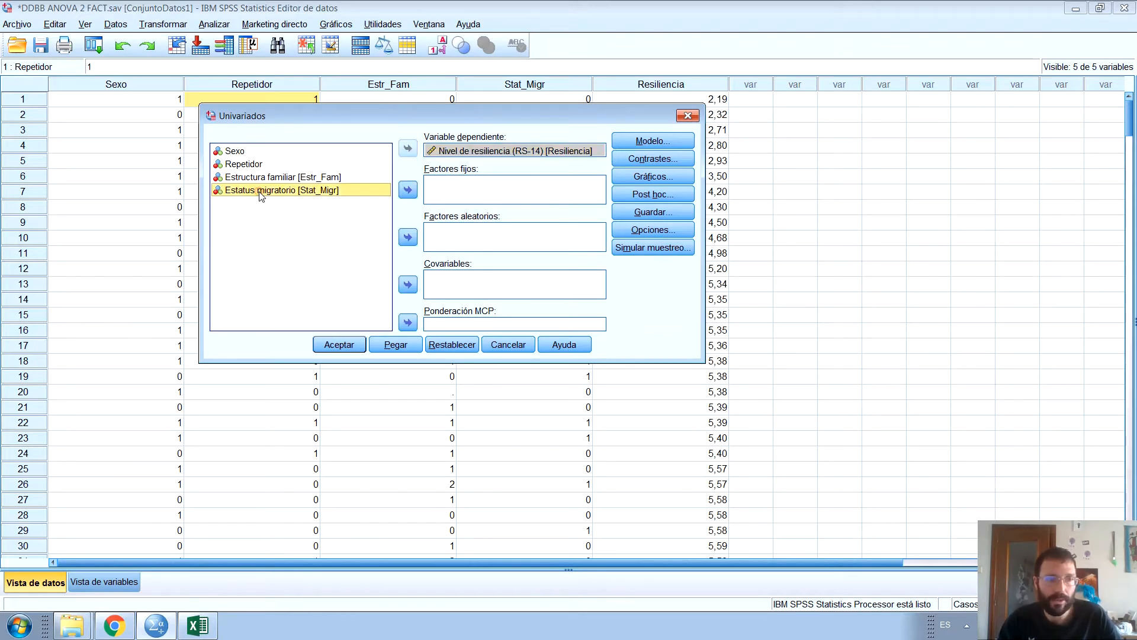
left_click(223, 152, "shift")
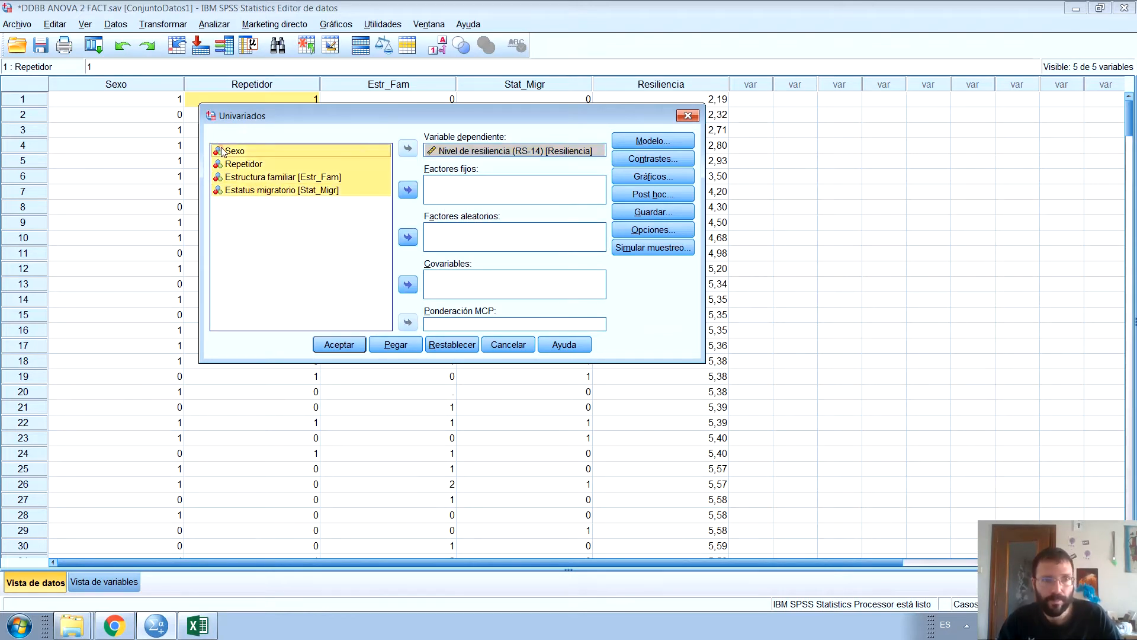
left_click(408, 190)
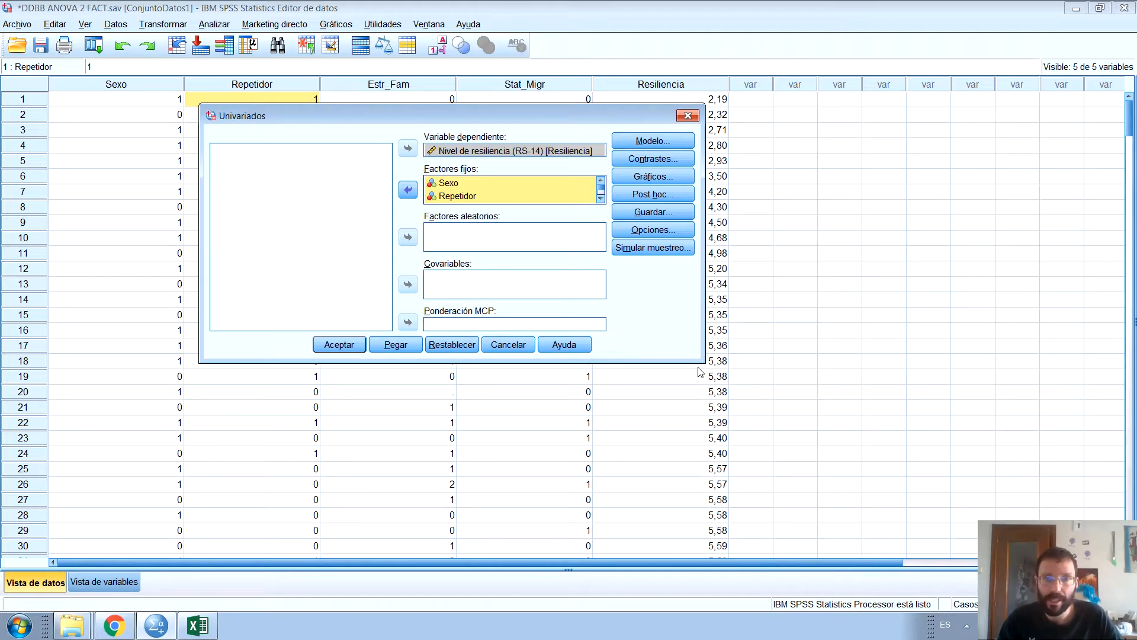
left_click_drag(699, 361, 726, 482)
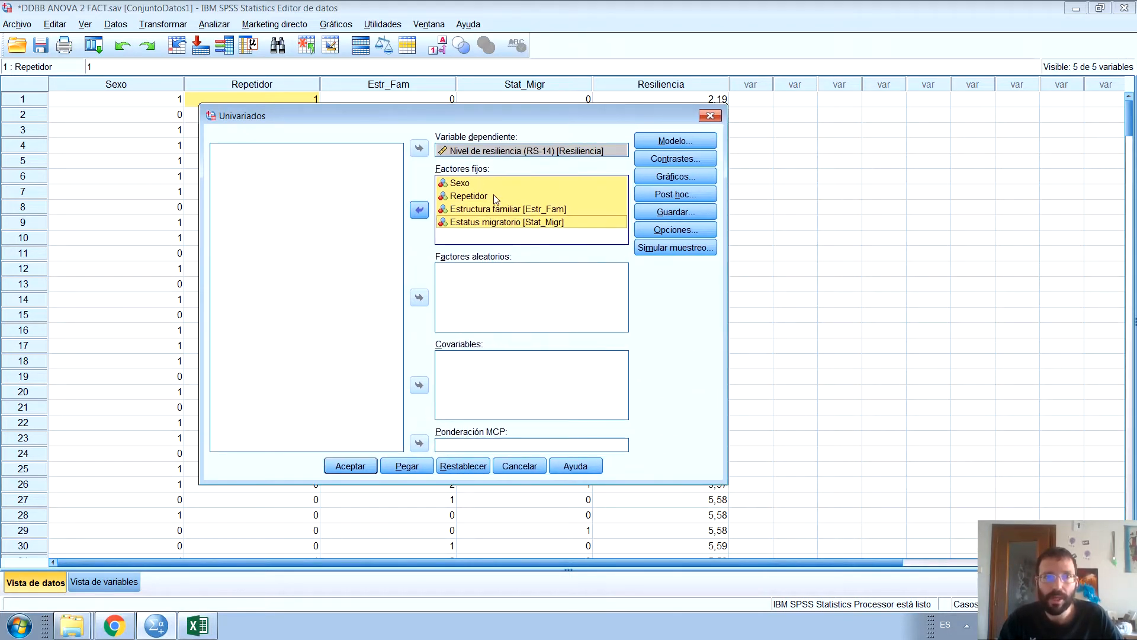
left_click(474, 181)
left_click(477, 209)
left_click(489, 222)
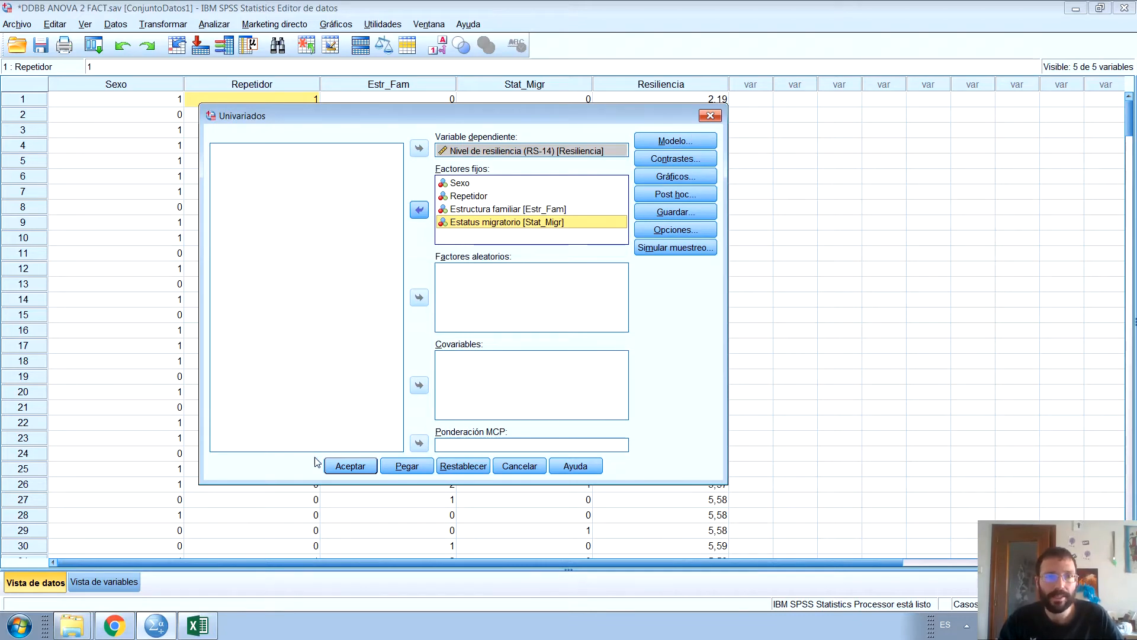
- Run the four-factor univariate analysis and examine the main effects and interactions in the Pruebas de efectos inter-sujetos table
left_click(336, 465)
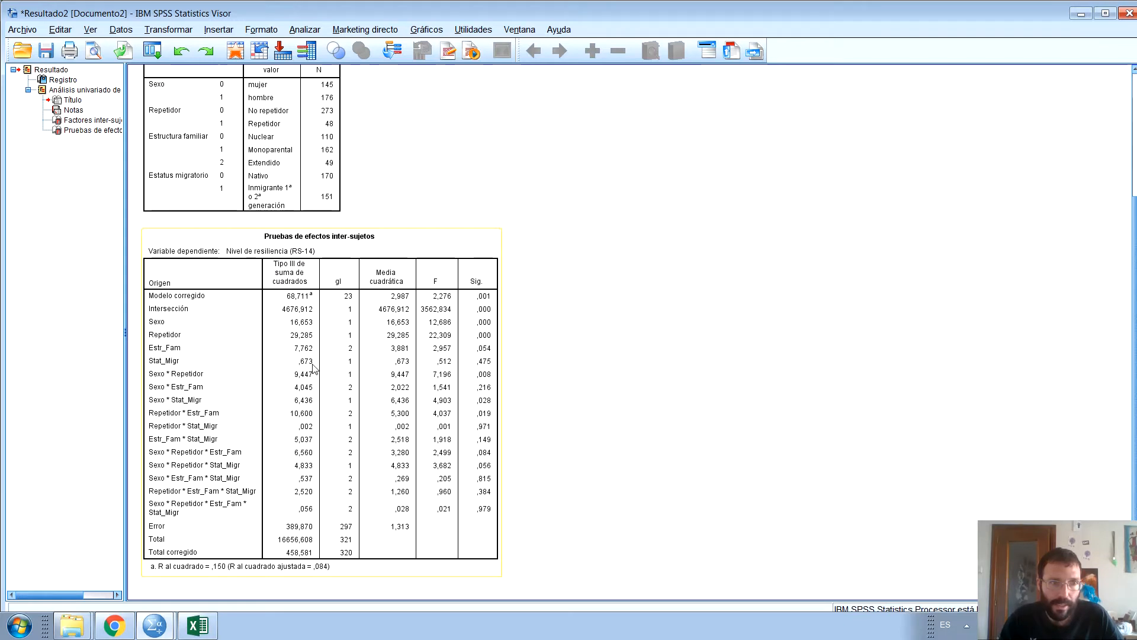
left_click(504, 366)
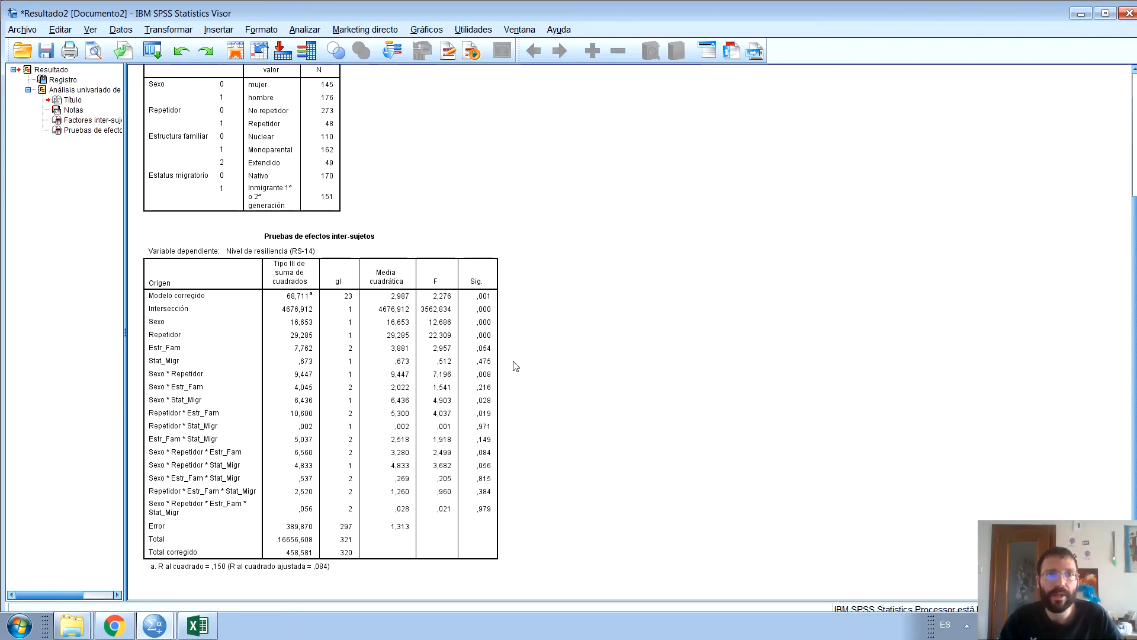
left_click(195, 415)
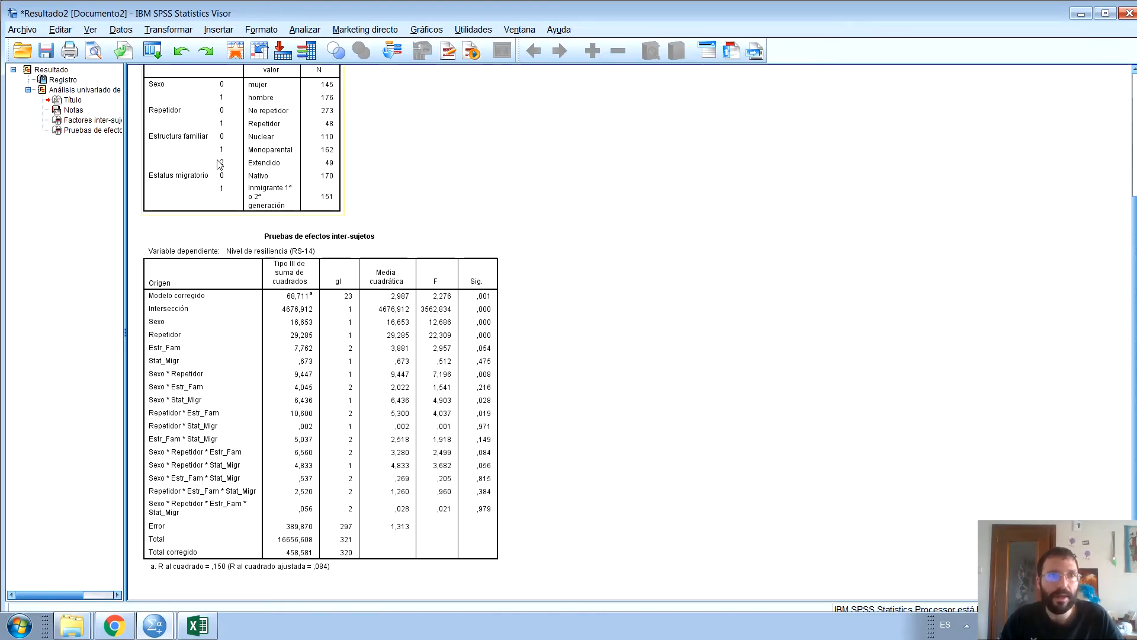
- Remove Estatus migratorio from the fixed factors of the univariate model and rerun the analysis
left_click(154, 52)
left_click(168, 74)
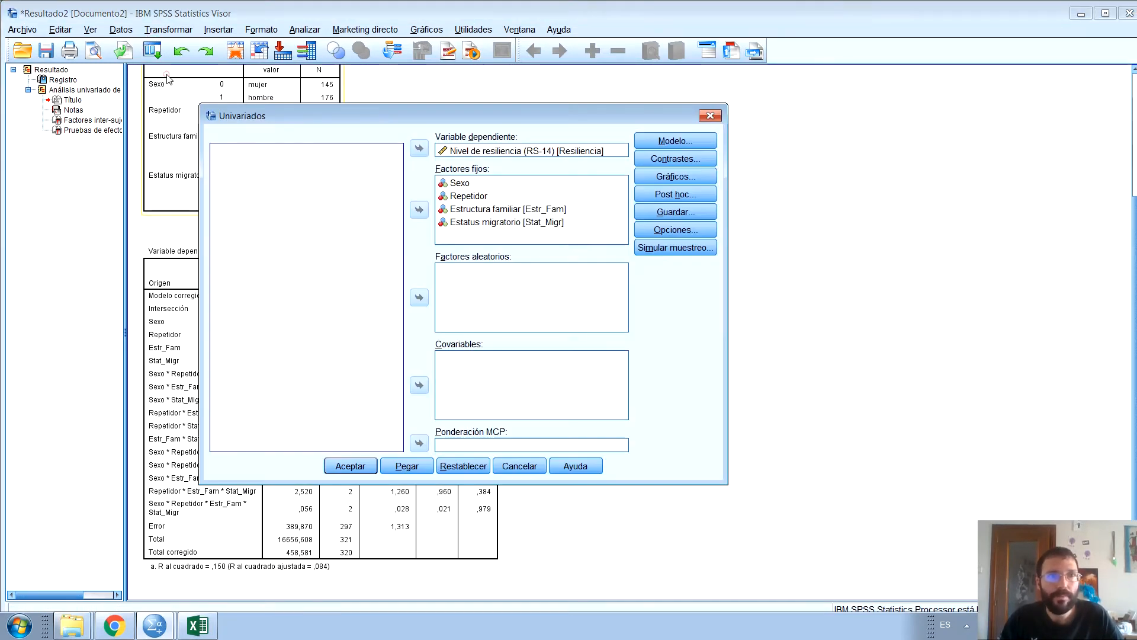
double_click(474, 222)
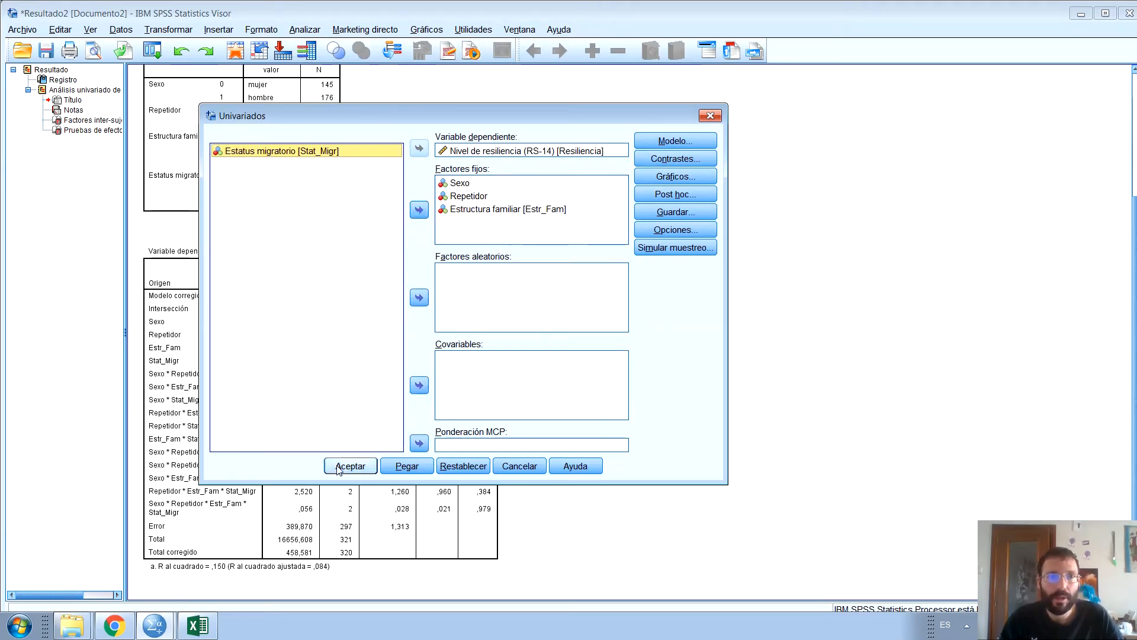
left_click(349, 466)
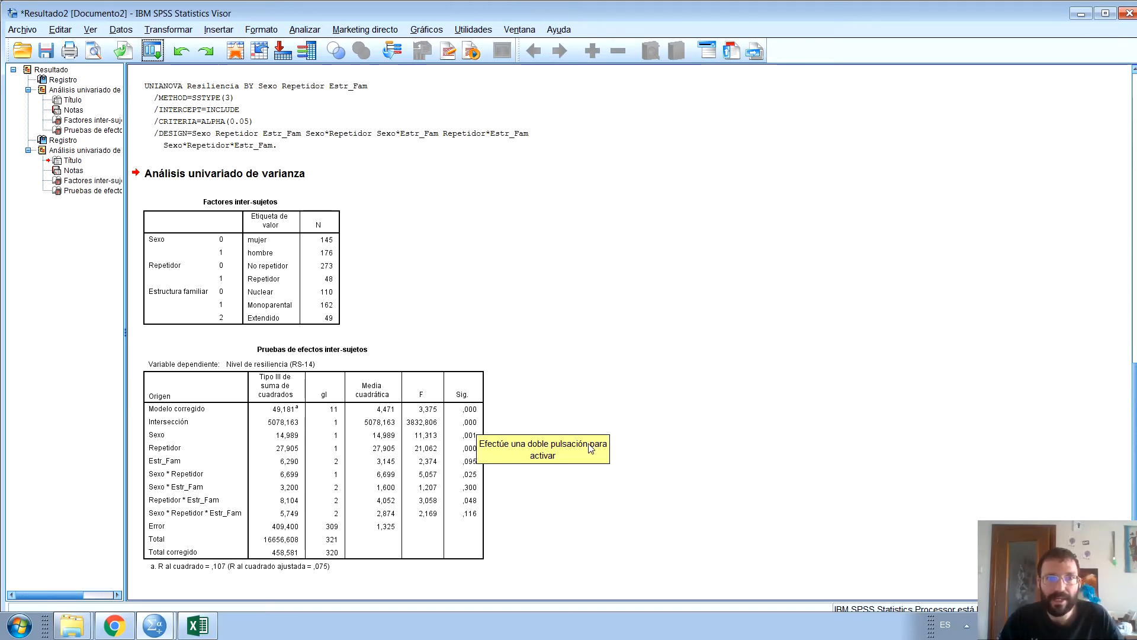
- Take Estructura familiar out of the fixed factors and rerun the univariate analysis with only Sexo and Repetidor
left_click(153, 51)
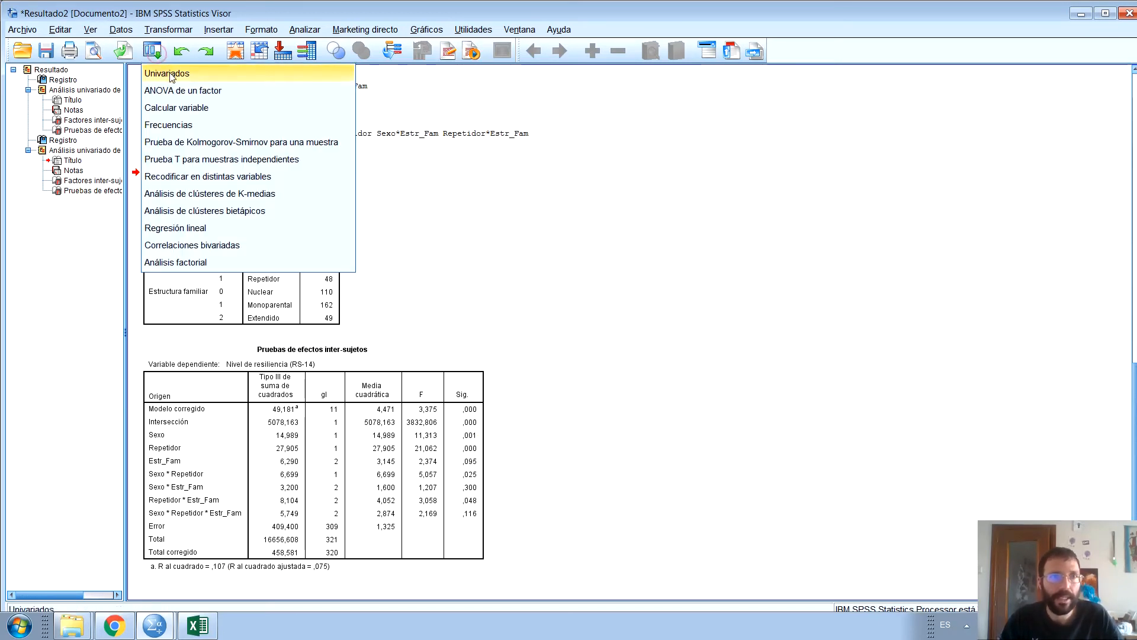
left_click(169, 72)
left_click(486, 209)
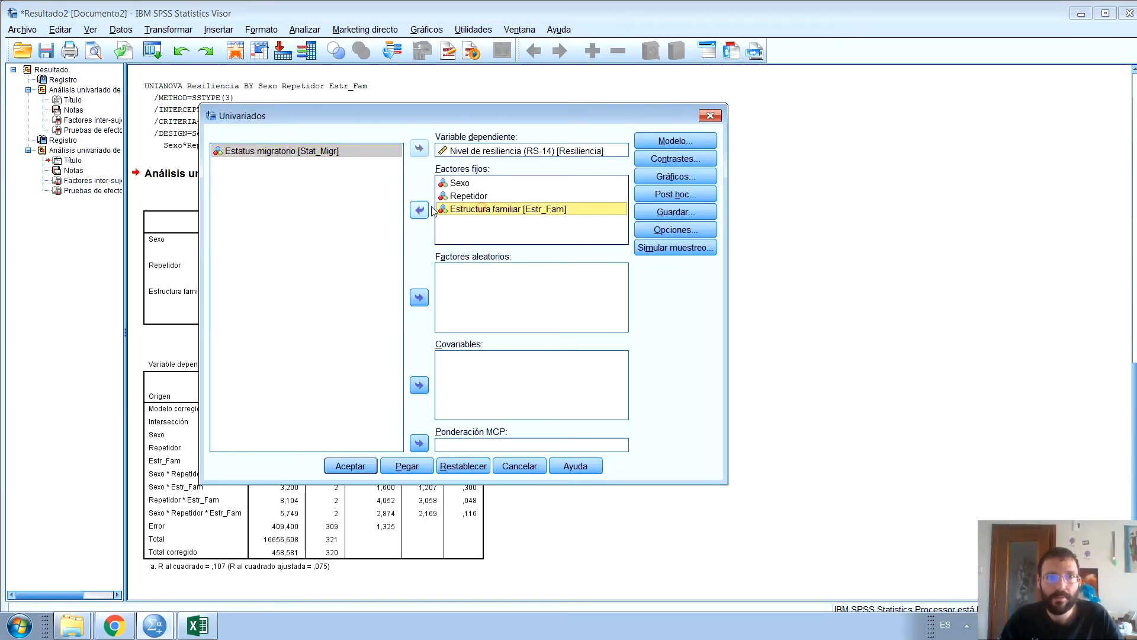
left_click(419, 209)
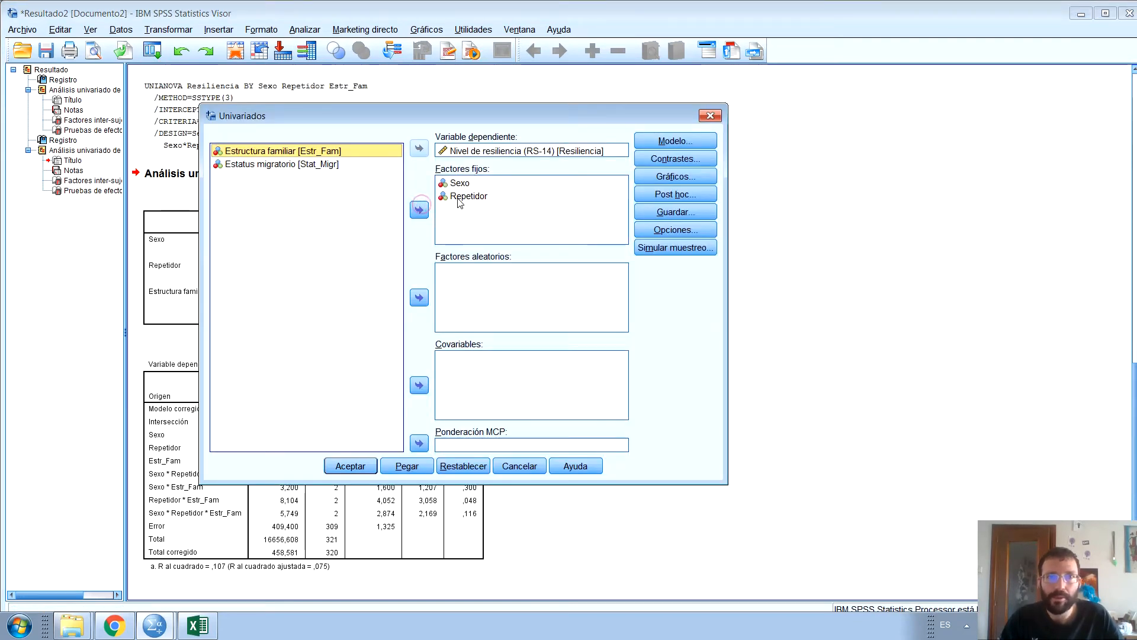
left_click(343, 463)
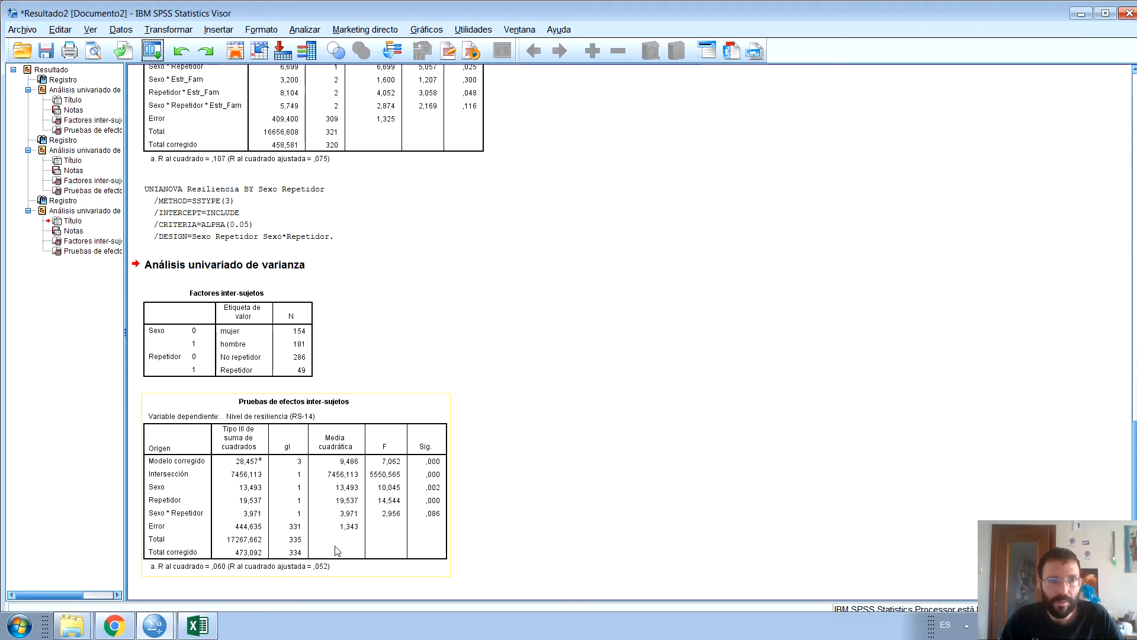
- Copy the Sexo and Repetidor model's Factores inter-sujetos and Pruebas de efectos inter-sujetos tables into the Excel workbook Libro1 at cell B3
left_click(282, 347)
left_click(347, 470, "shift")
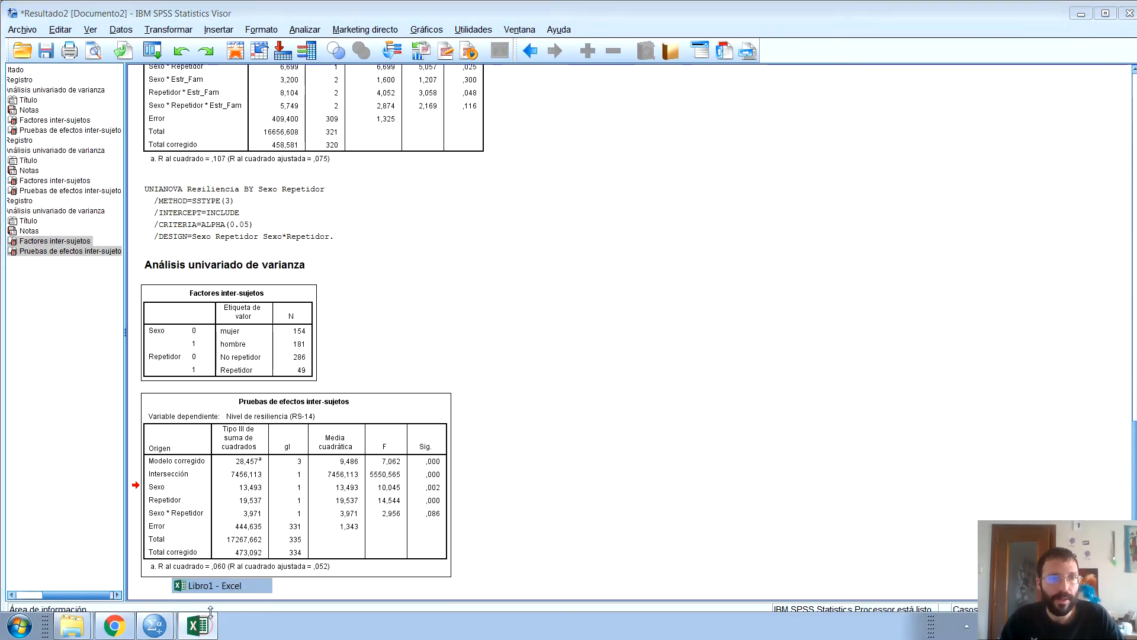
left_click(198, 625)
key("ctrl+v")
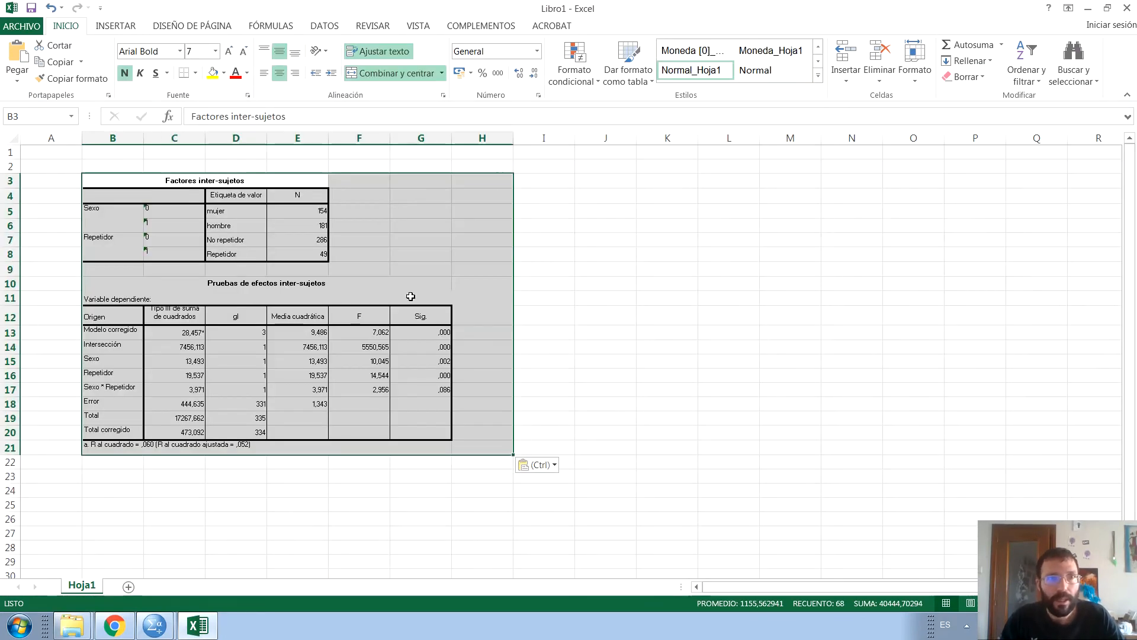
- Set the font size of the pasted output tables to 12
left_click(202, 51)
type("10")
key("BackSpace")
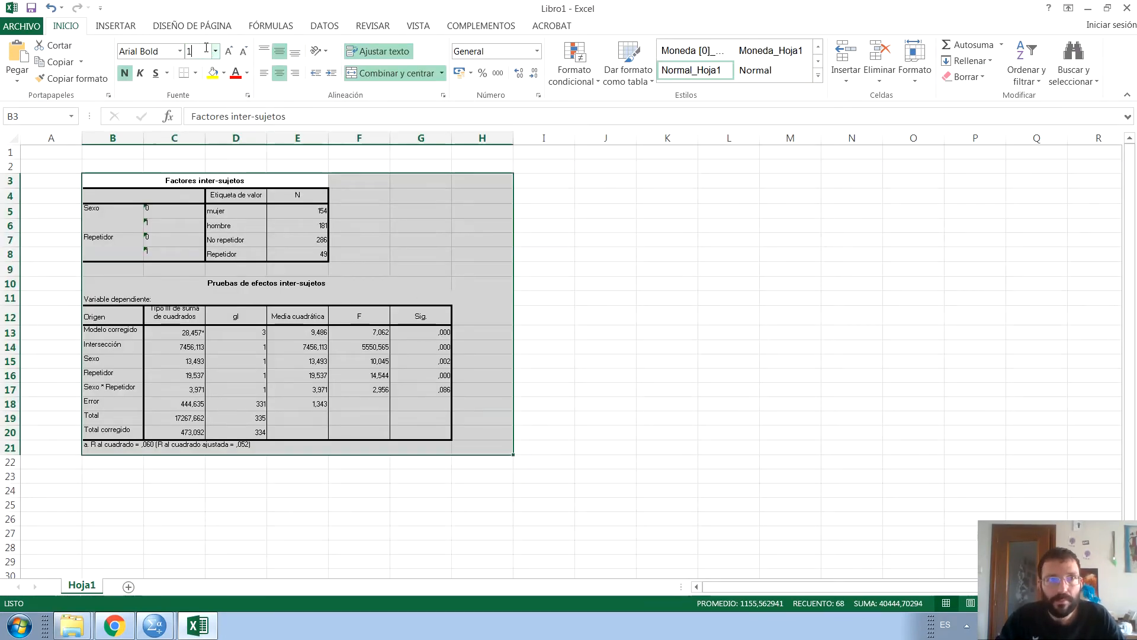
key("Return")
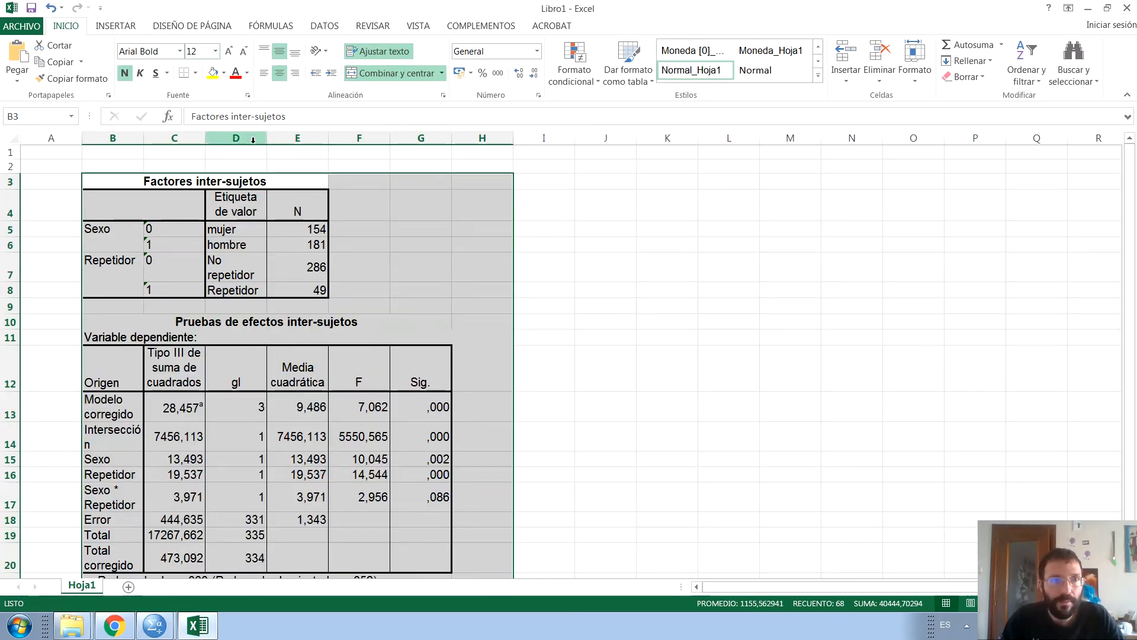
- Widen columns B to G evenly so the labels of the pasted output tables fit on fewer lines
left_click_drag(131, 138, 510, 139)
scroll(267, 236, "down", 4)
left_click(266, 235)
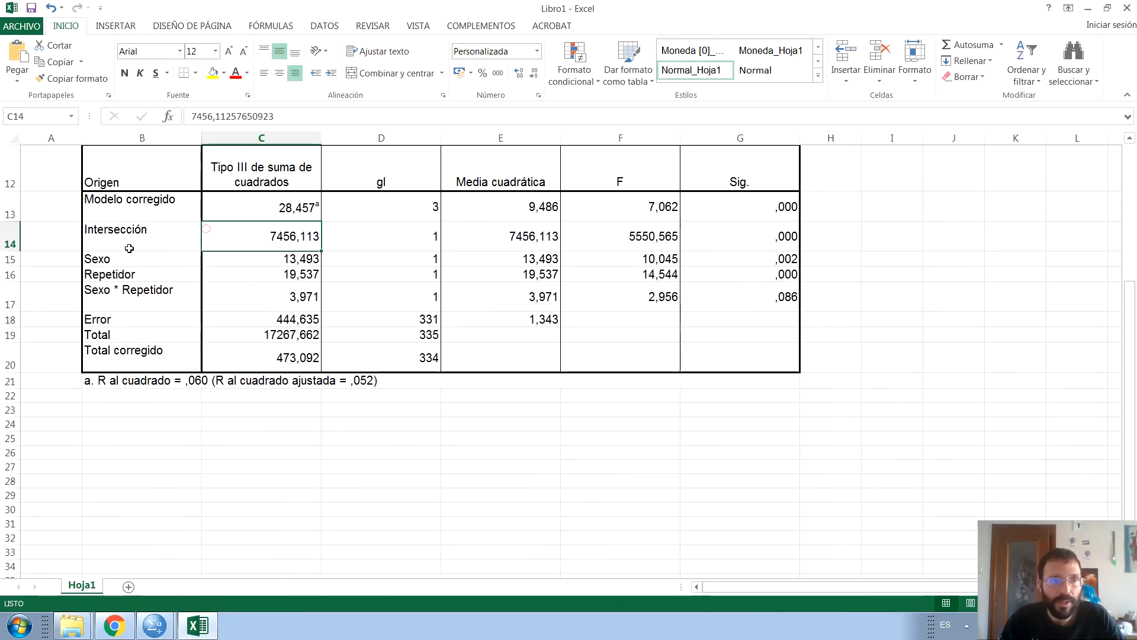
- Examine the Sexo, Repetidor and Sexo * Repetidor rows of the Pruebas de efectos inter-sujetos table, especially the interaction's Sig. value
left_click_drag(127, 259, 767, 259)
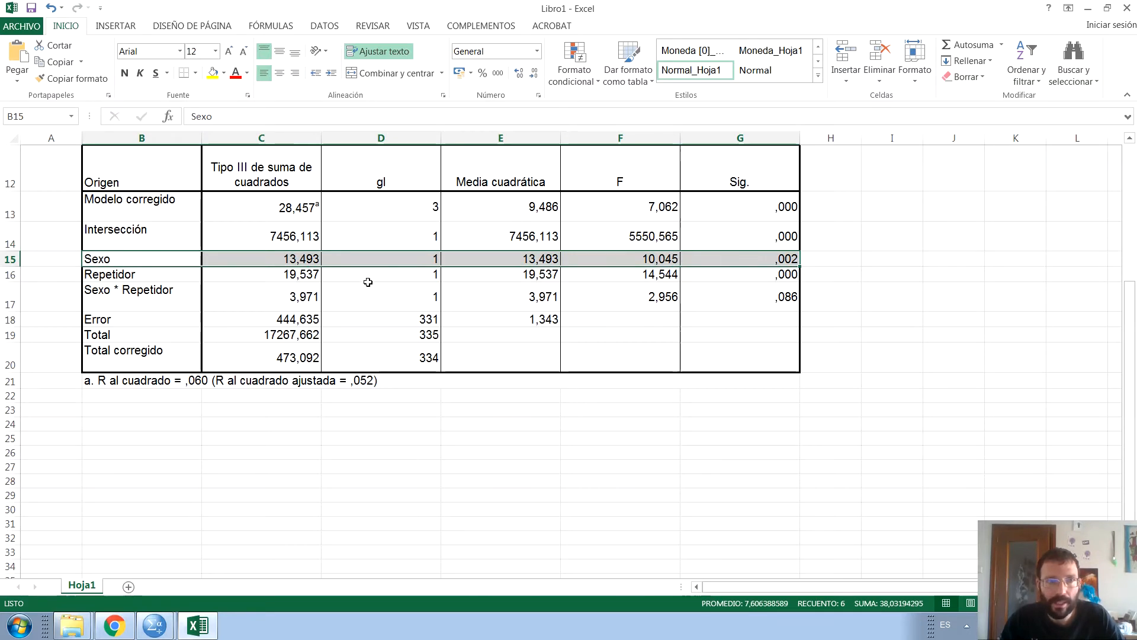
left_click_drag(157, 273, 736, 271)
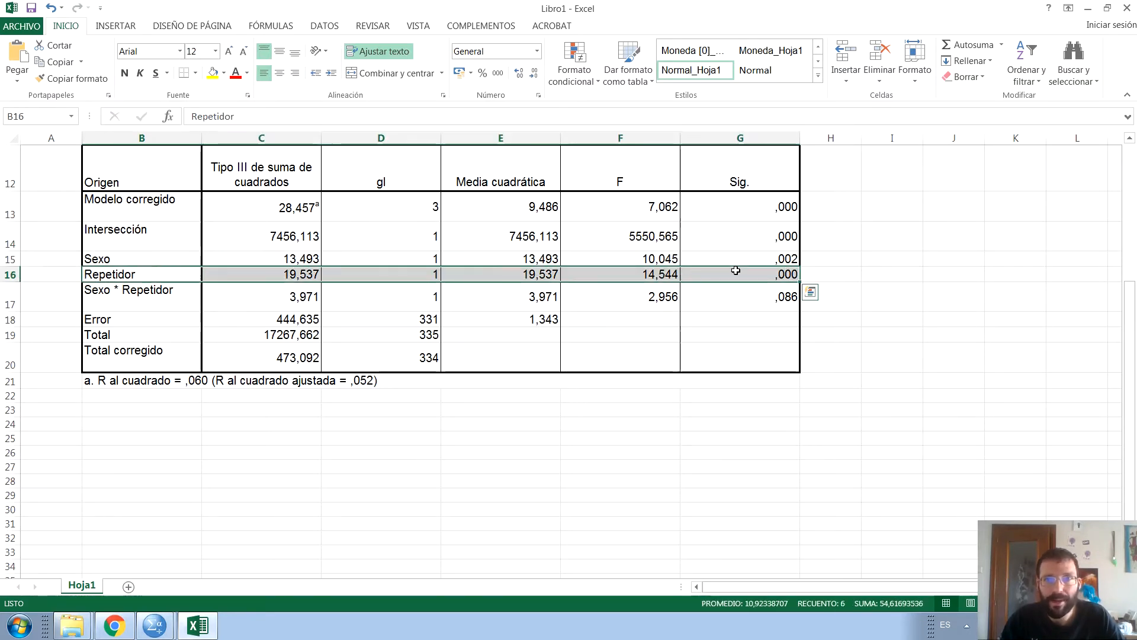
left_click_drag(195, 303, 762, 292)
left_click(782, 299)
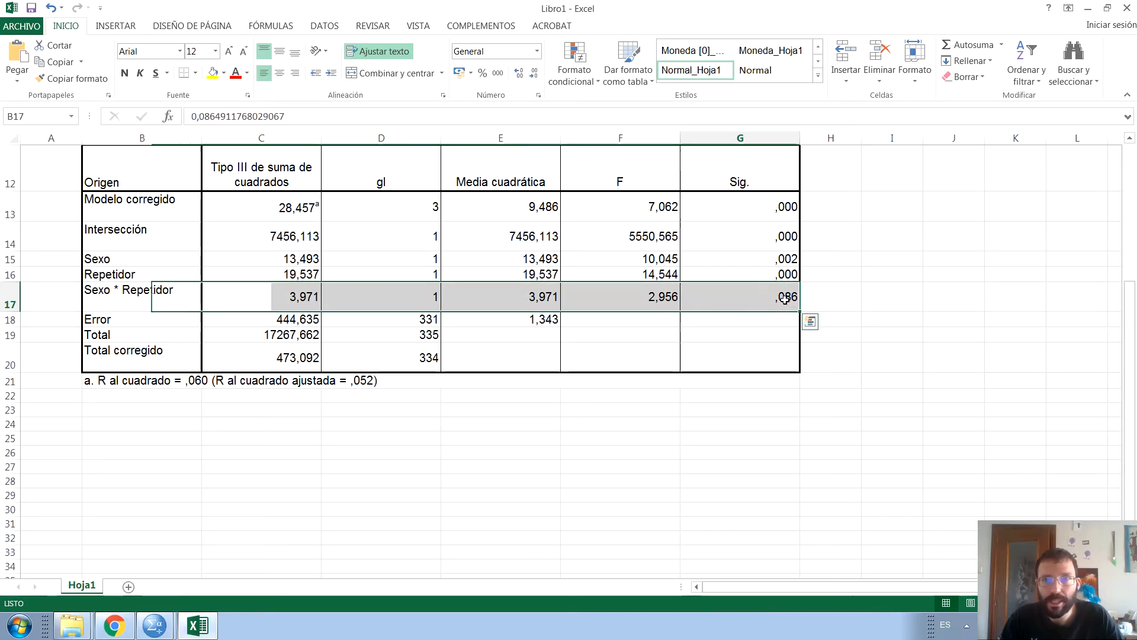
left_click(828, 300)
left_click(828, 300)
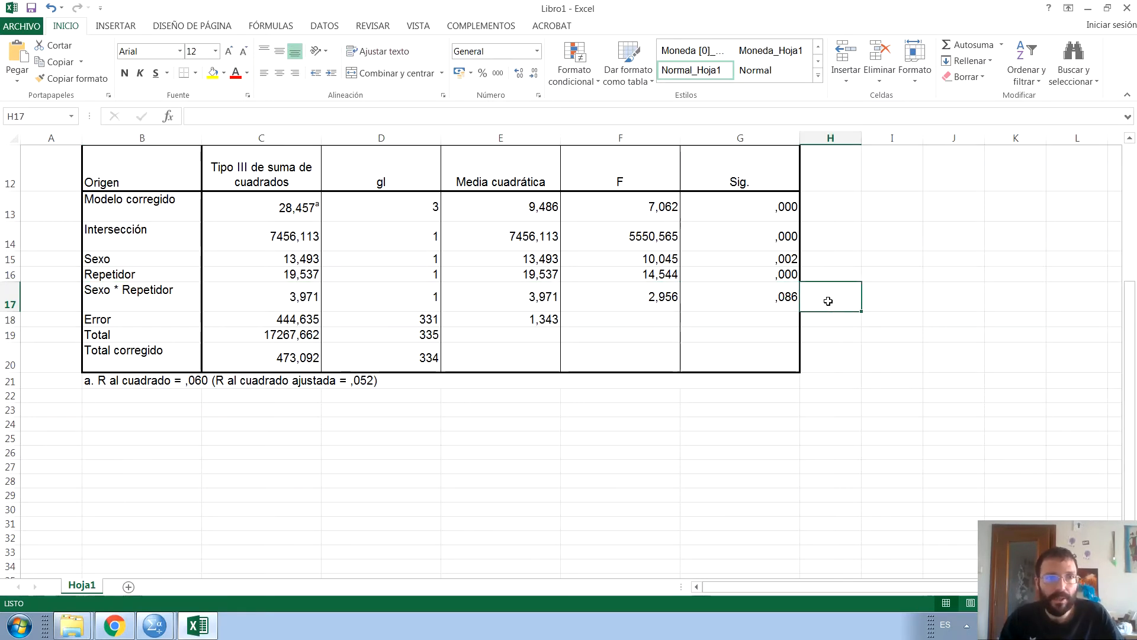
left_click_drag(724, 296, 142, 296)
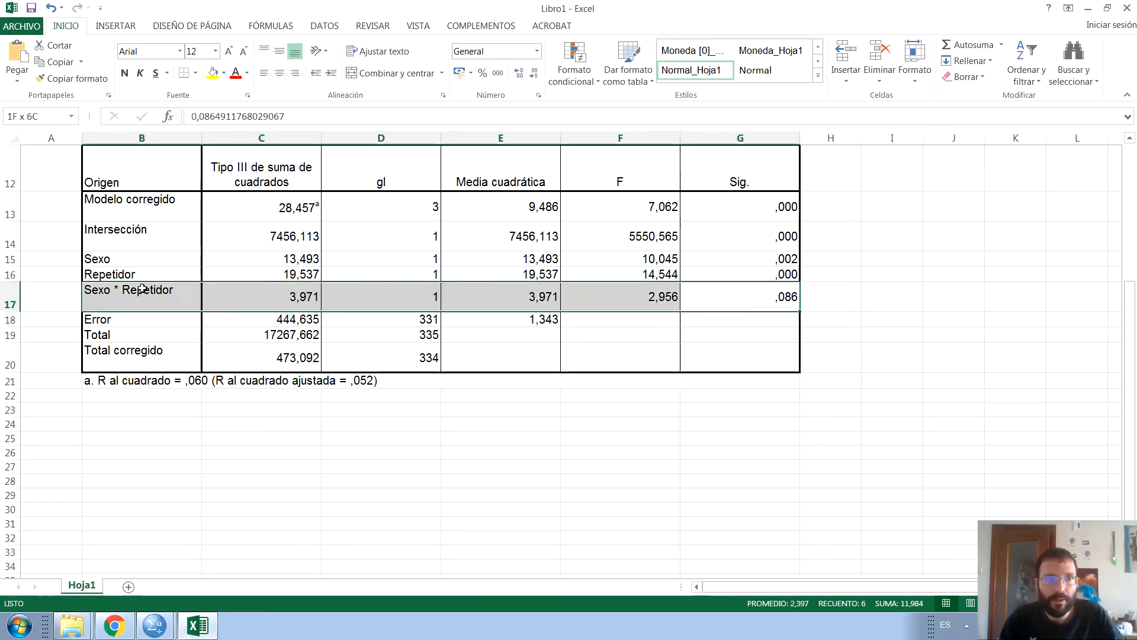
left_click(769, 302)
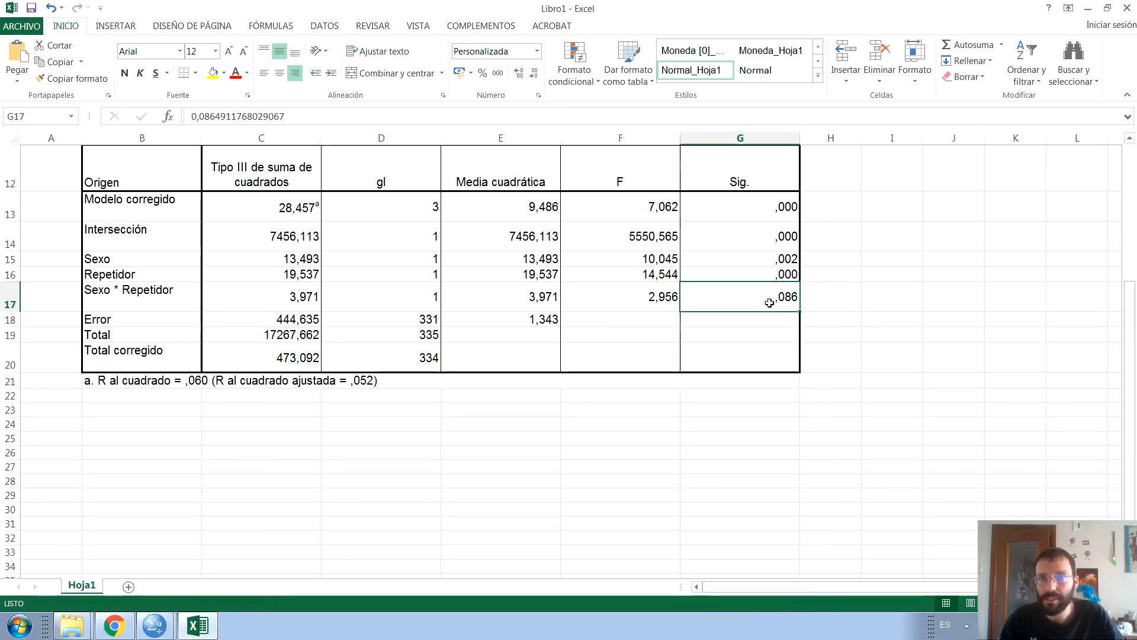
left_click_drag(834, 303, 933, 336)
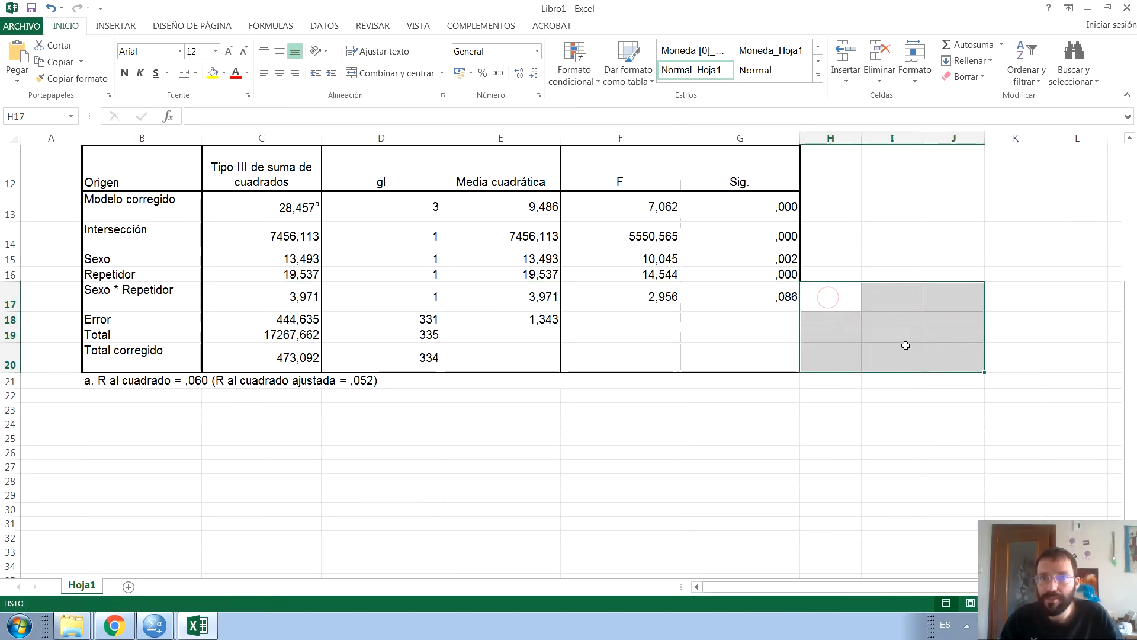
left_click(753, 304)
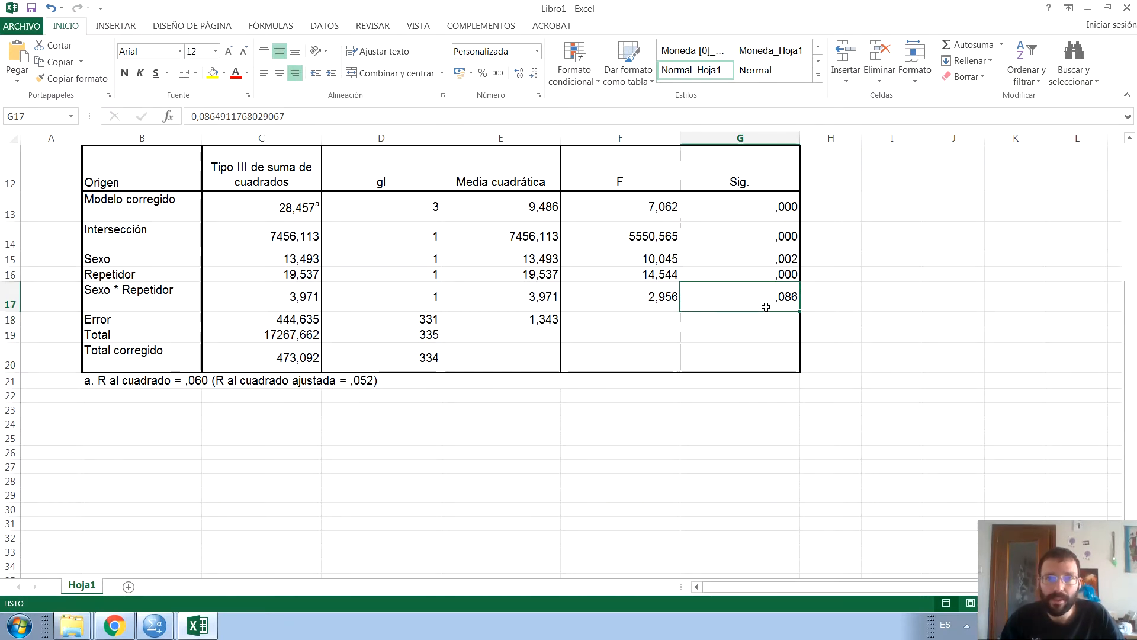
left_click_drag(847, 299, 954, 382)
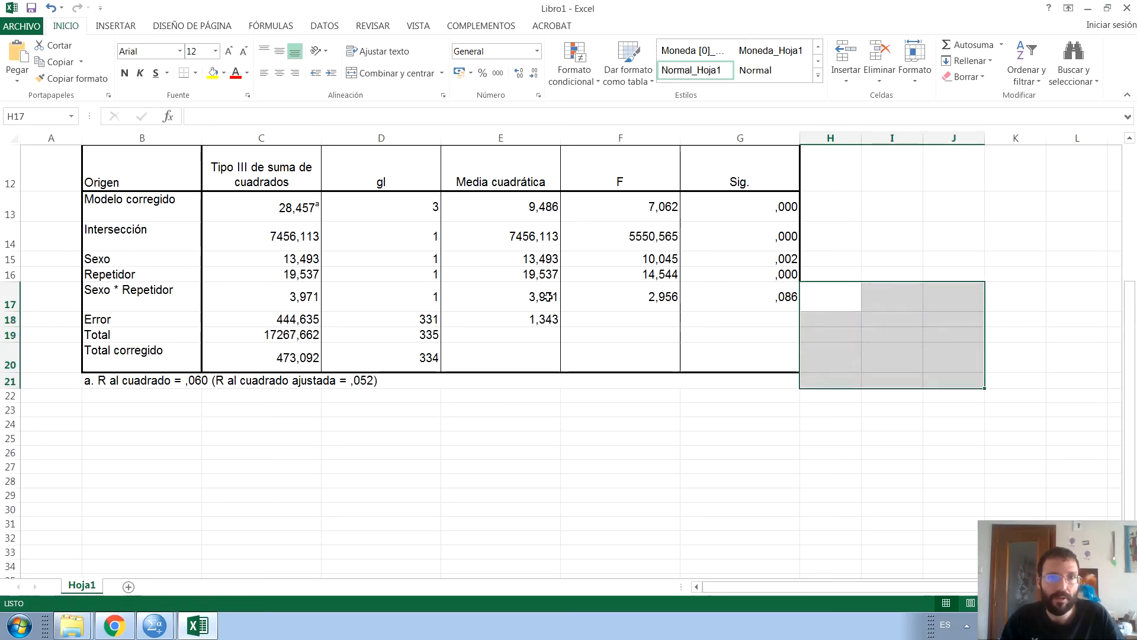
left_click(774, 300)
left_click_drag(888, 301, 980, 364)
left_click(753, 301)
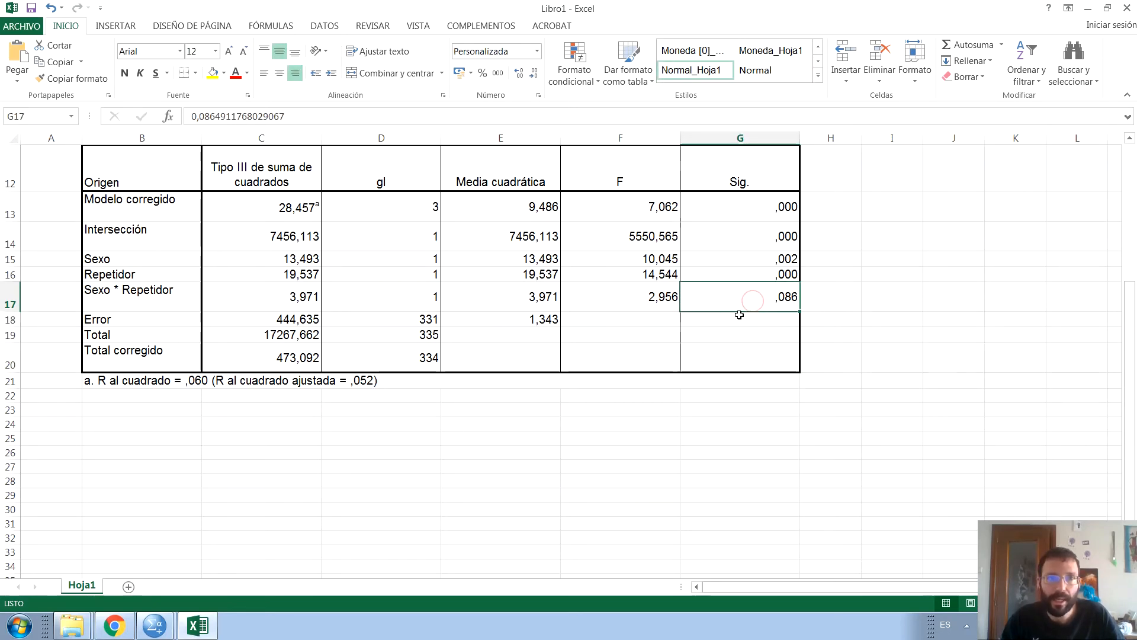
- Switch to SPSS and specify a custom univariate model containing the main effects Sexo and Repetidor
left_click(154, 624)
left_click(127, 578)
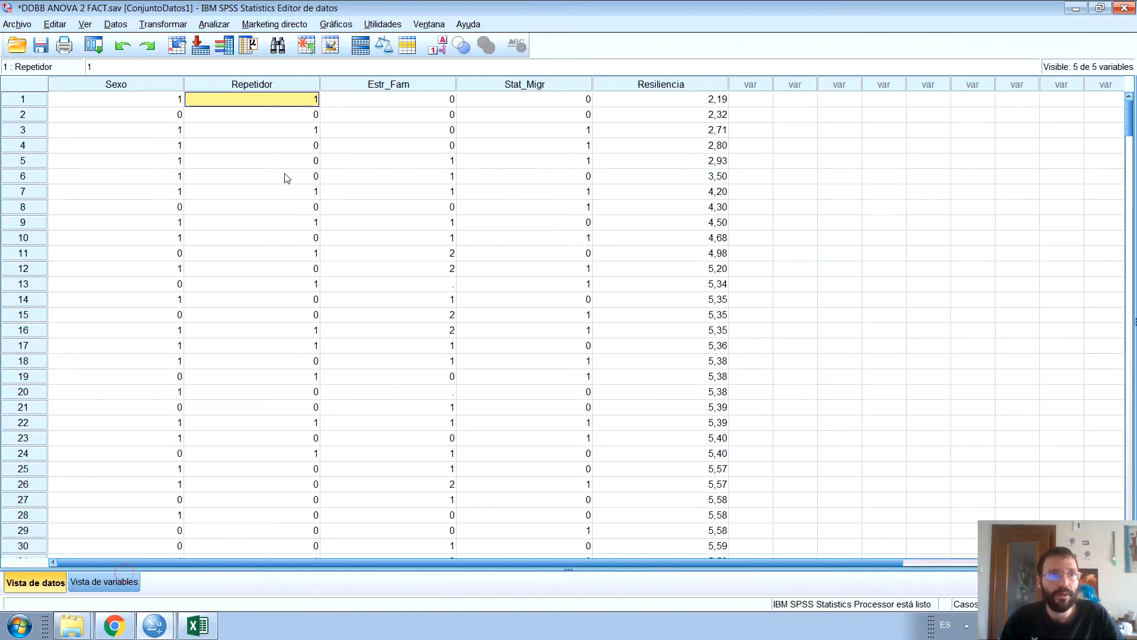
left_click(98, 43)
left_click(108, 68)
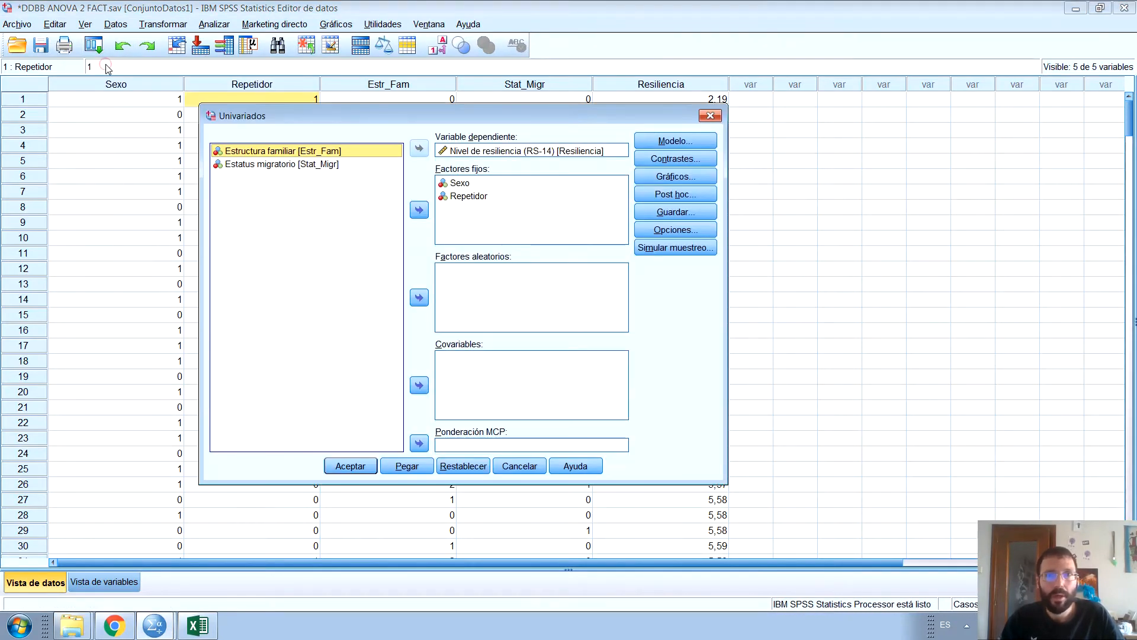
left_click(673, 141)
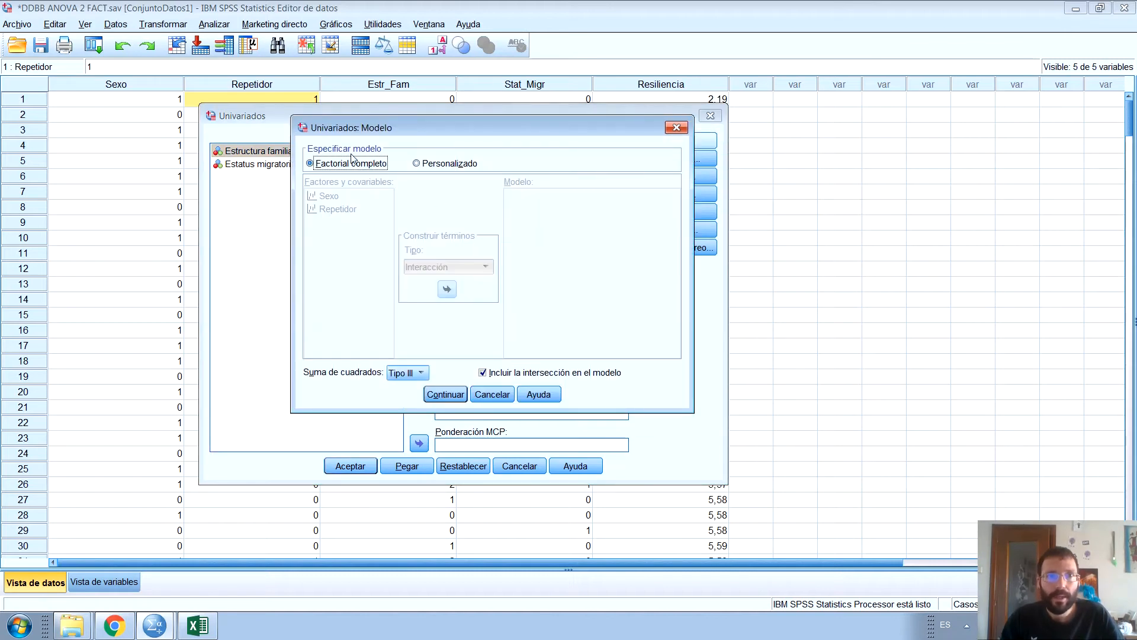
left_click(436, 165)
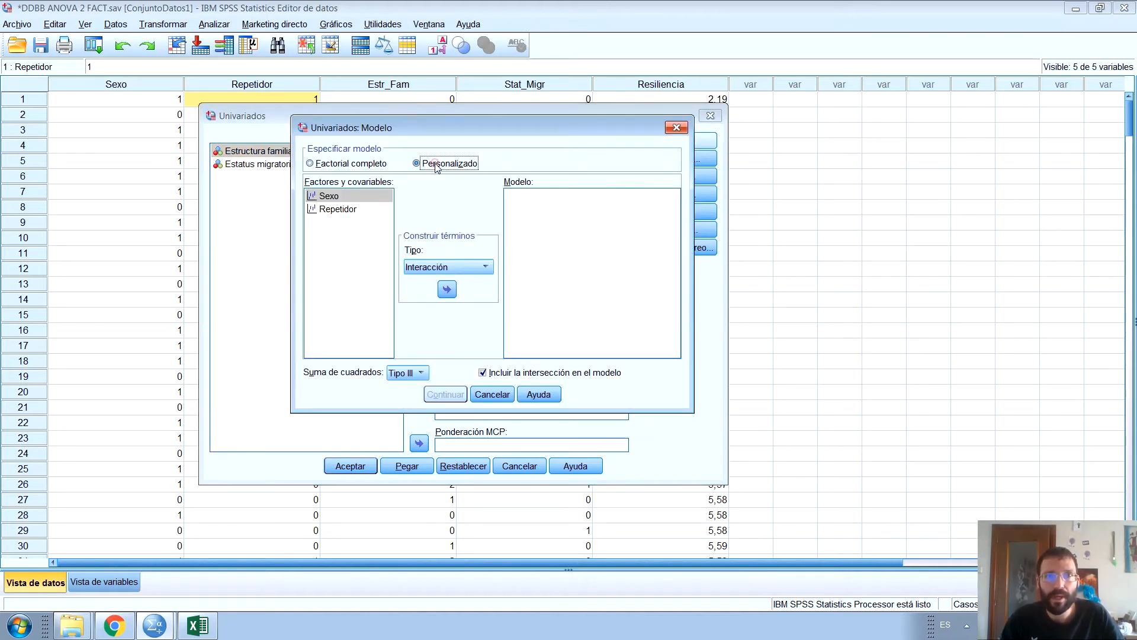
left_click(357, 197)
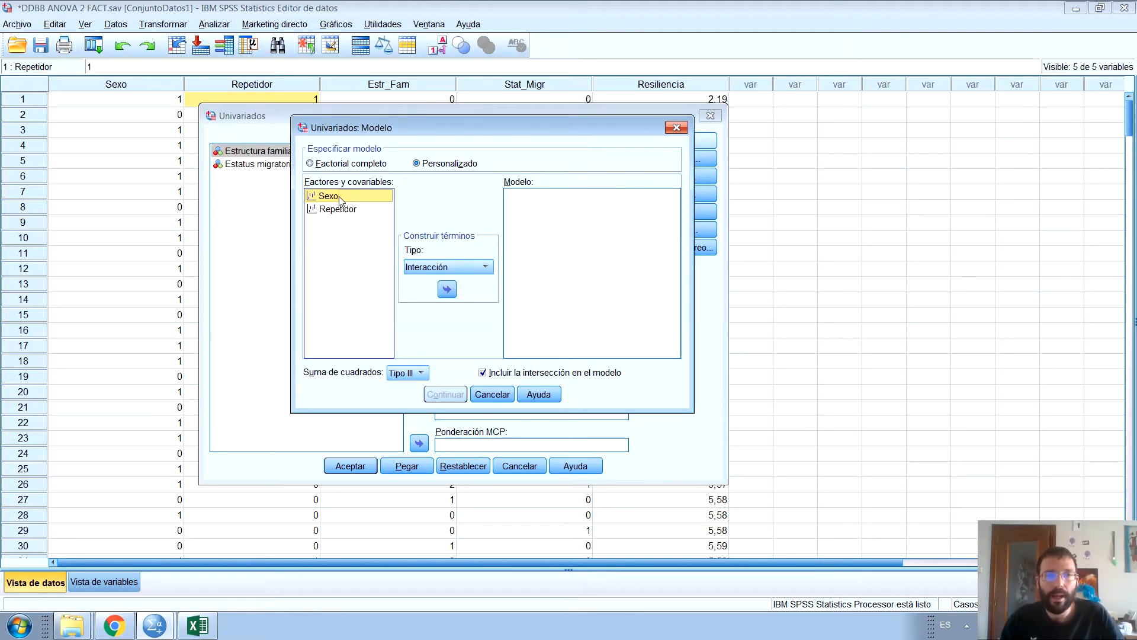
left_click(445, 291)
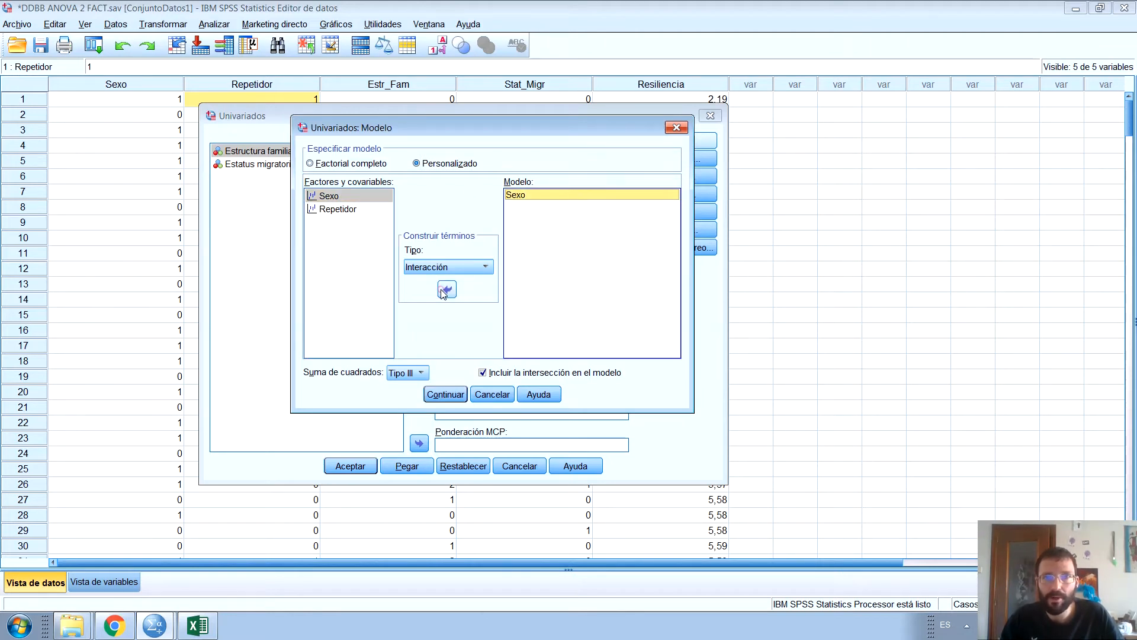
left_click(329, 210)
left_click(448, 289)
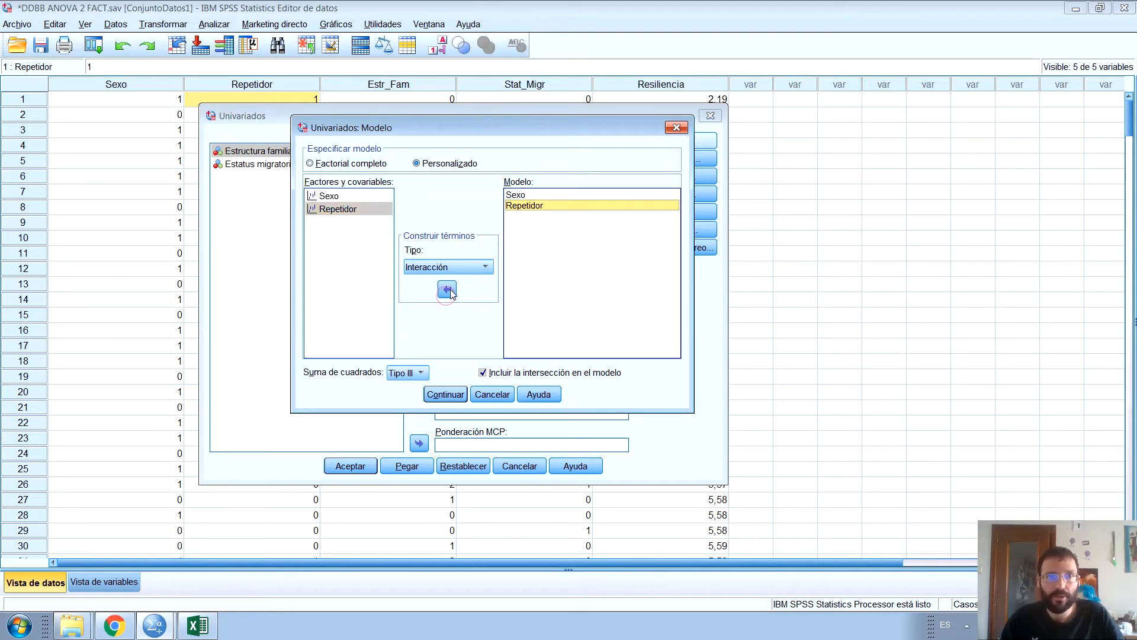
- Try adding the Repetidor*Sexo interaction to the custom model and take it out again
left_click(359, 198)
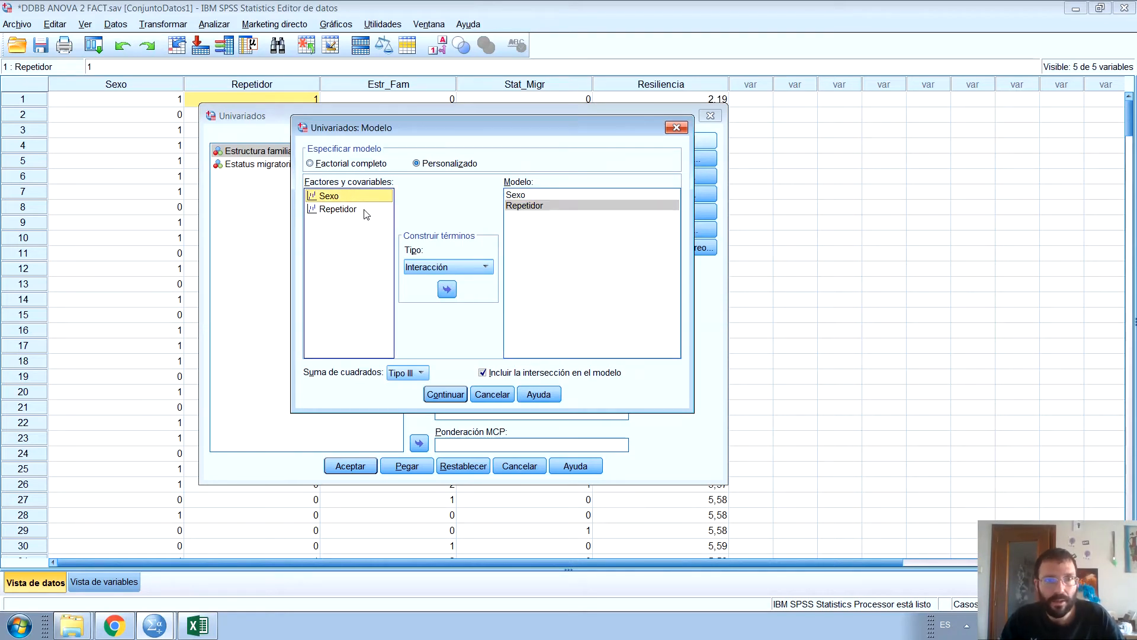
left_click(366, 211, "ctrl")
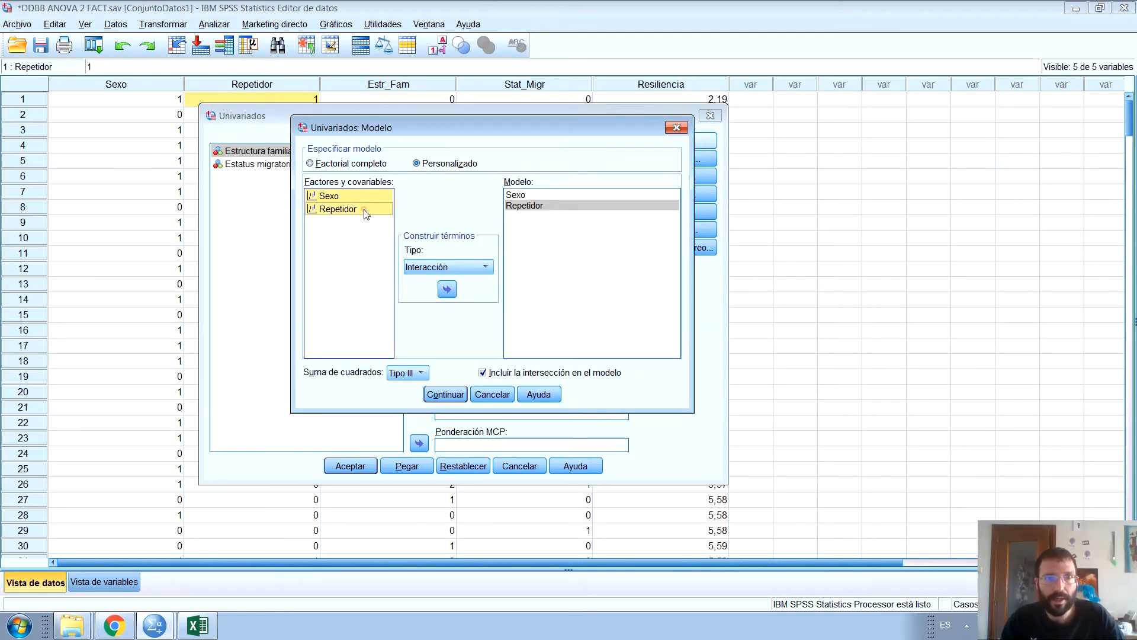
left_click(447, 290)
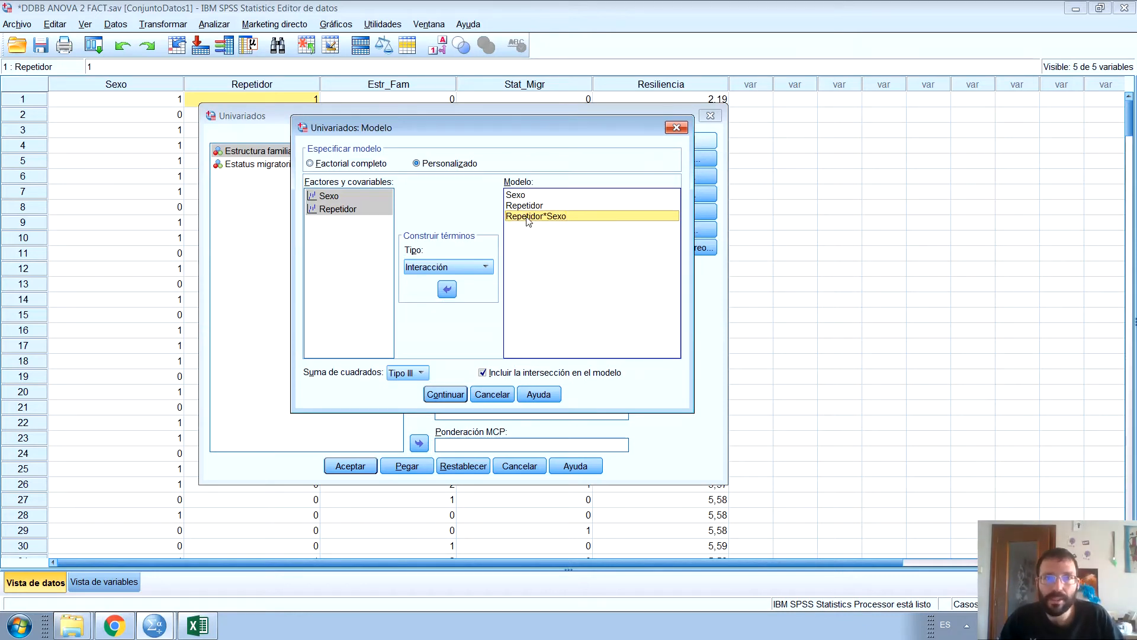
left_click(453, 287)
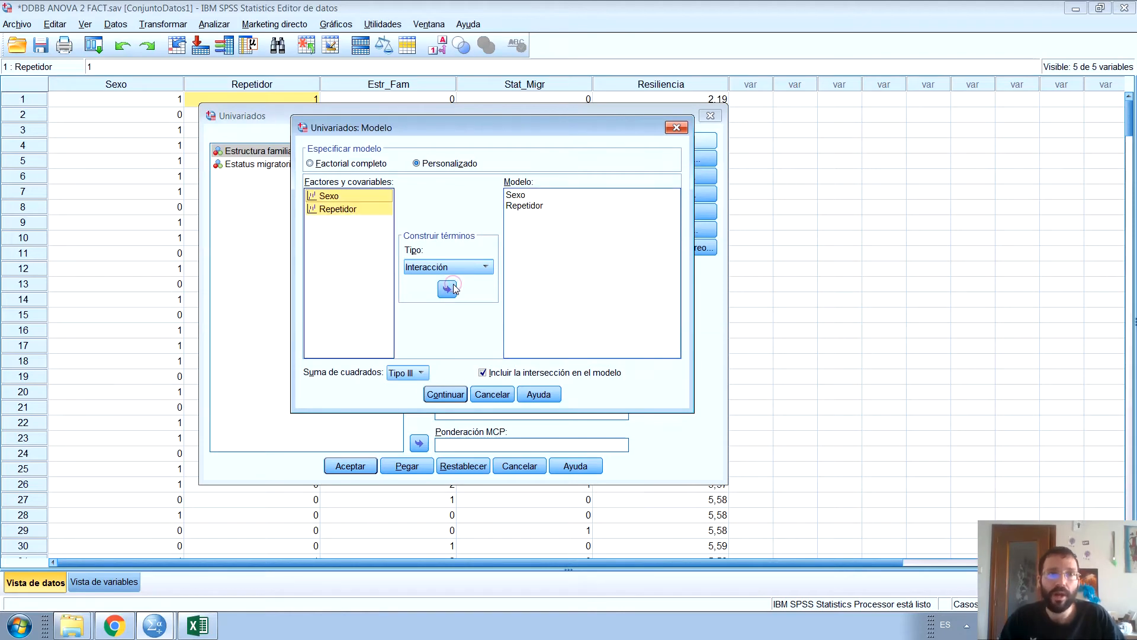
- Accept the custom model with only the main effects and run the univariate analysis
left_click(456, 395)
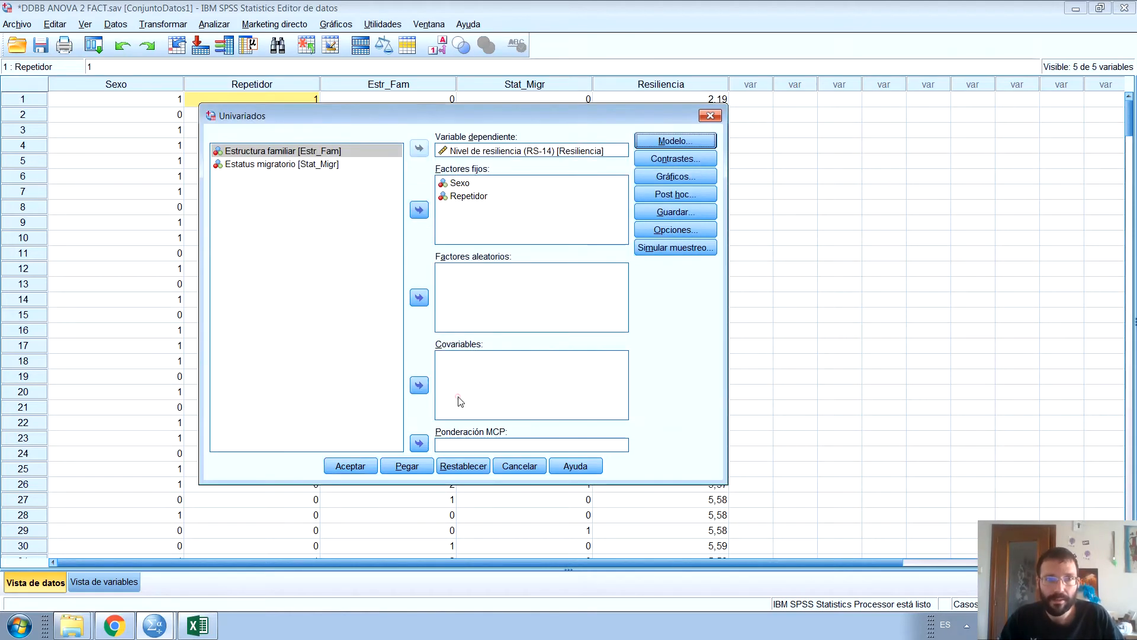
left_click(359, 460)
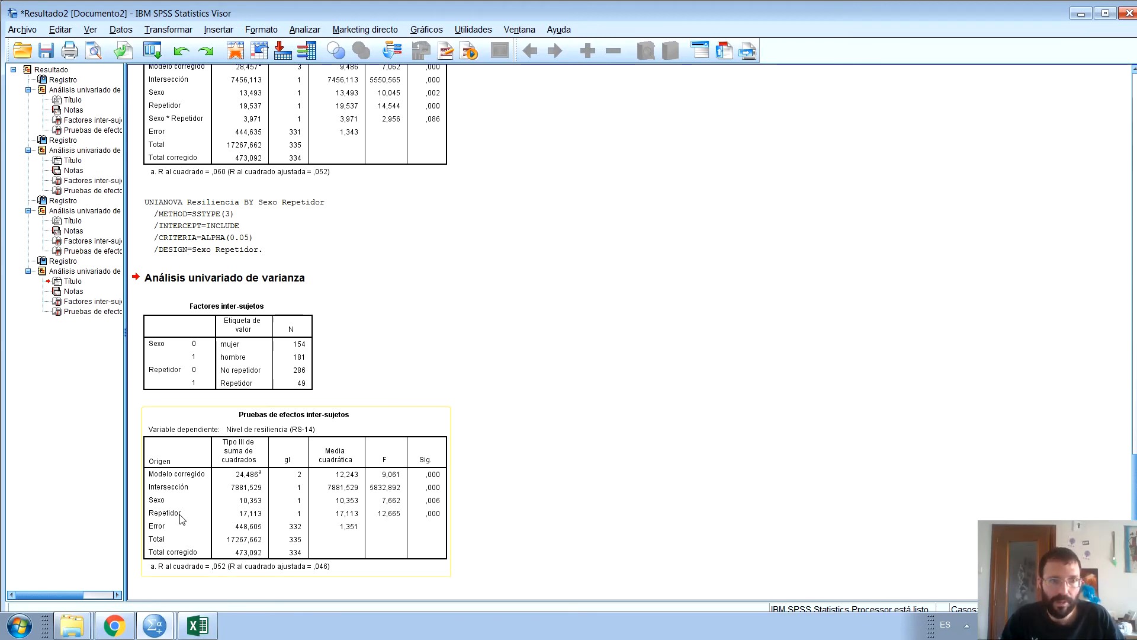
- Add the Repetidor*Sexo interaction to the custom univariate model and rerun the analysis
left_click(153, 51)
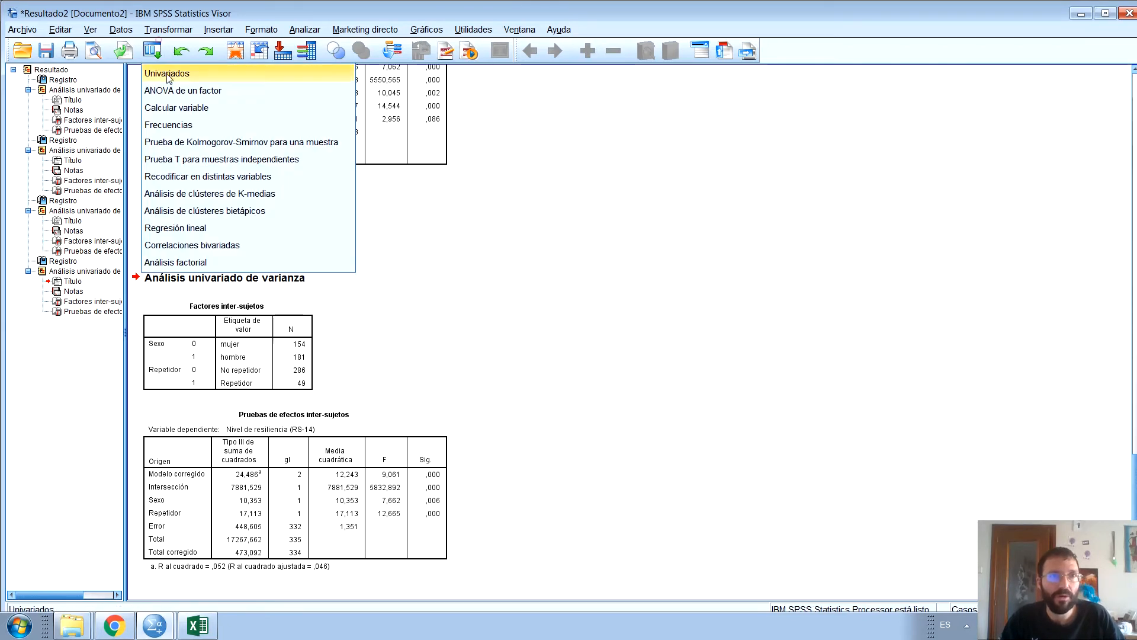
left_click(169, 76)
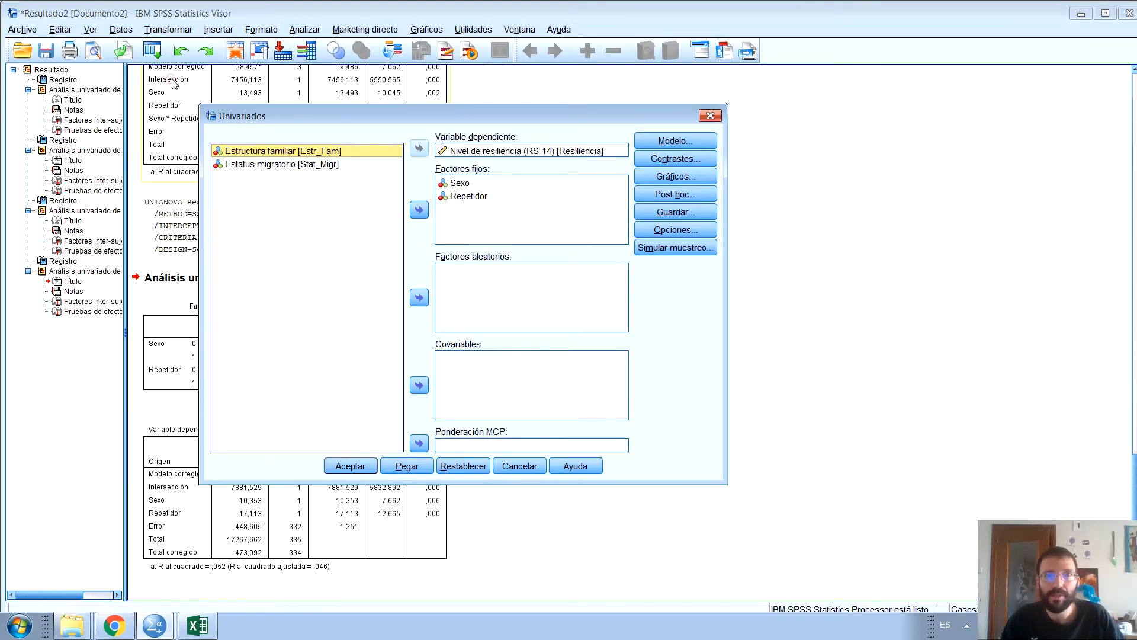
left_click(659, 142)
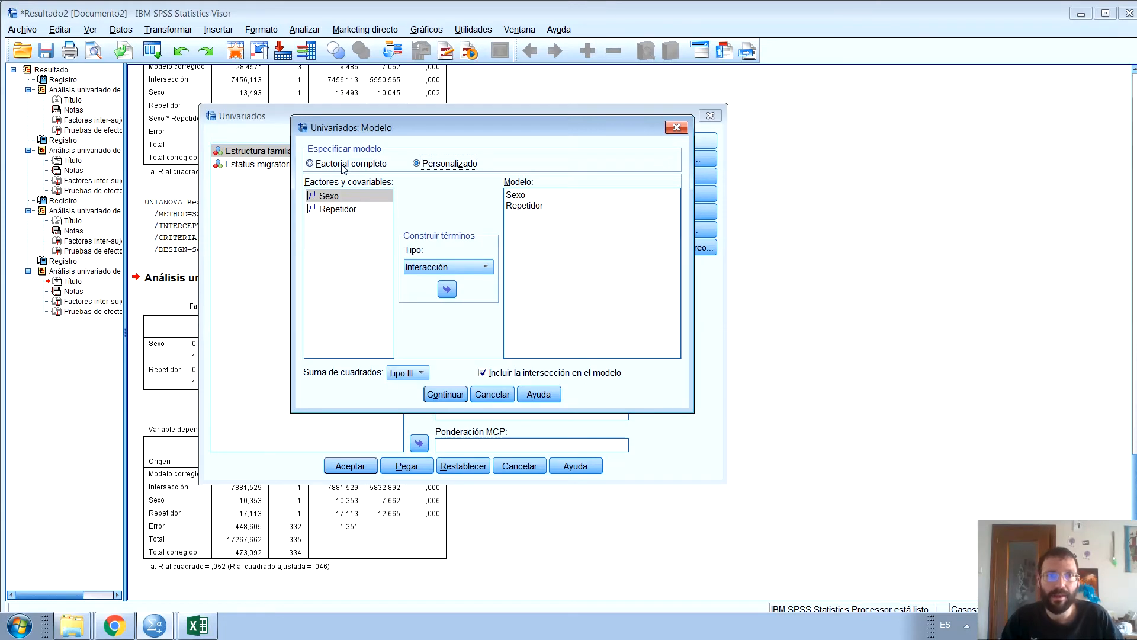
left_click(354, 210, "ctrl")
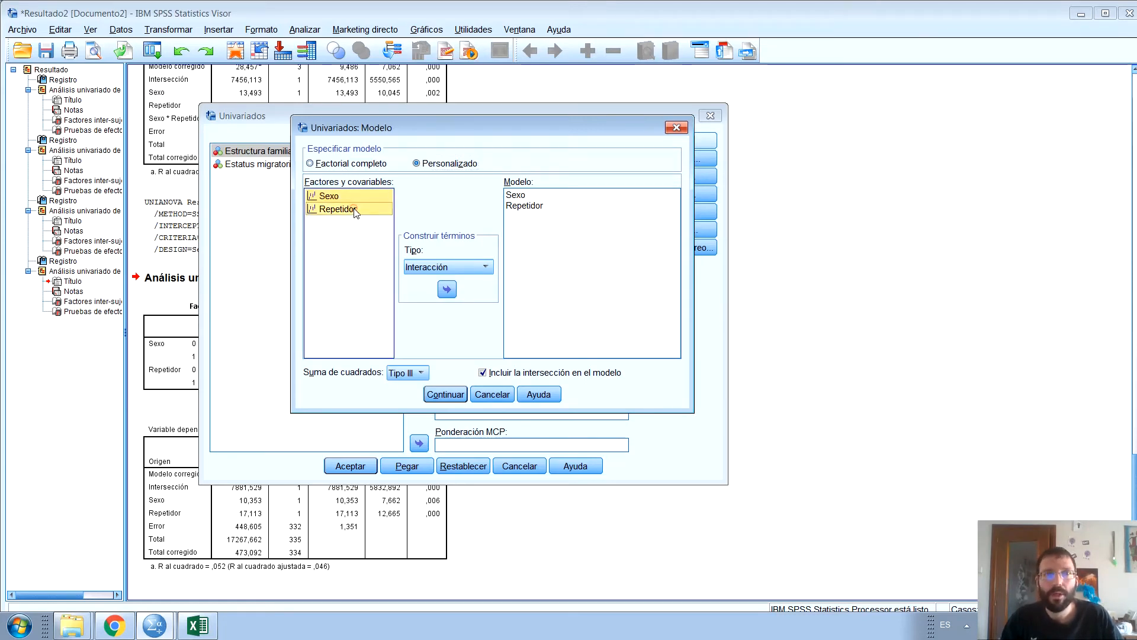
left_click(446, 289)
left_click(432, 394)
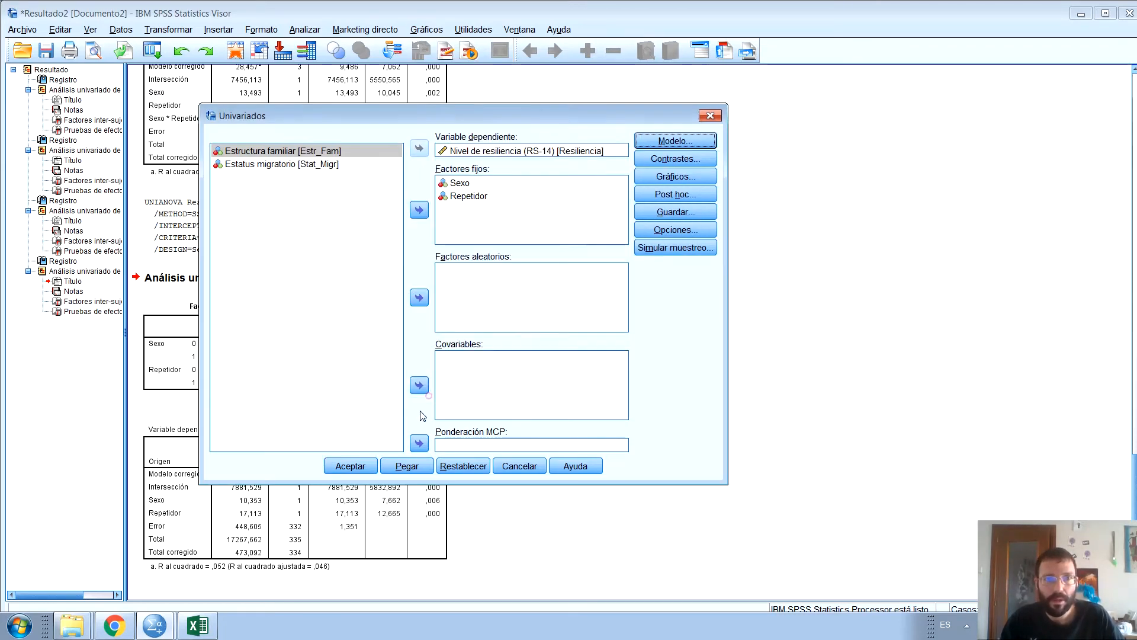
key("Return")
left_click(343, 462)
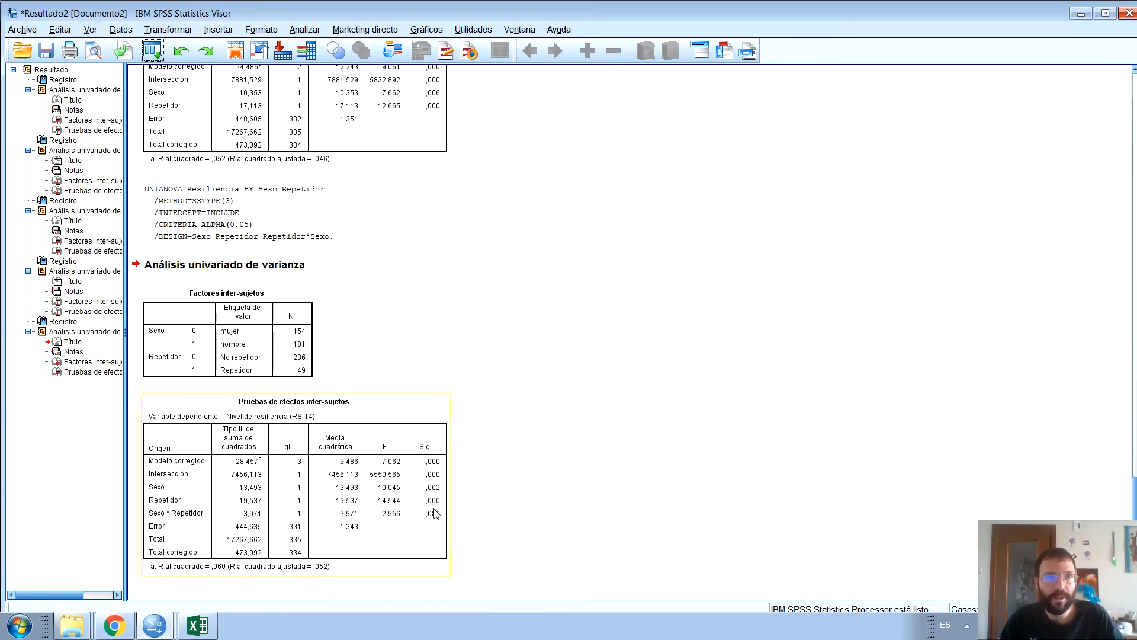
- Reopen the univariate analysis and add a Repetidor*Sexo profile plot with Repetidor on the horizontal axis and Sexo as separate lines
left_click(153, 51)
left_click(166, 73)
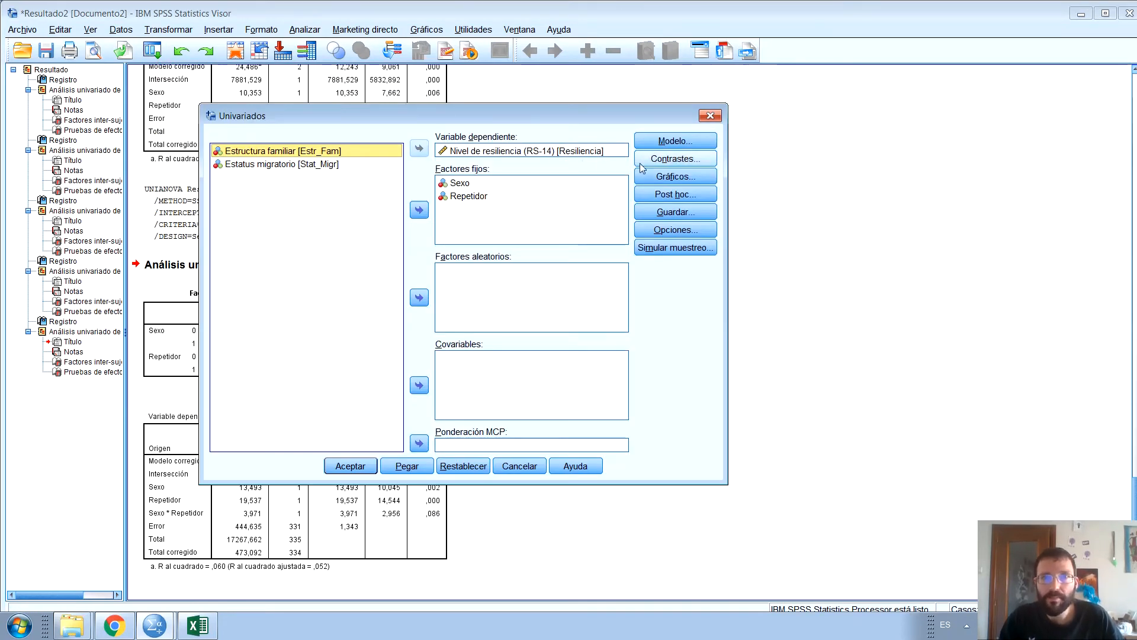
left_click(712, 177)
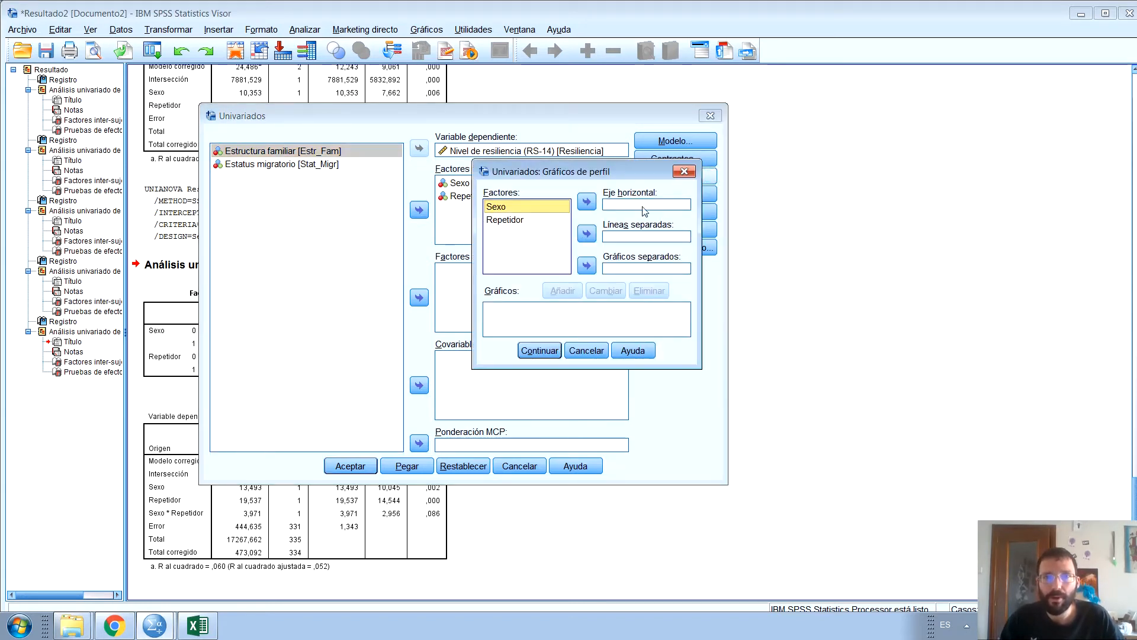
left_click_drag(610, 172, 517, 179)
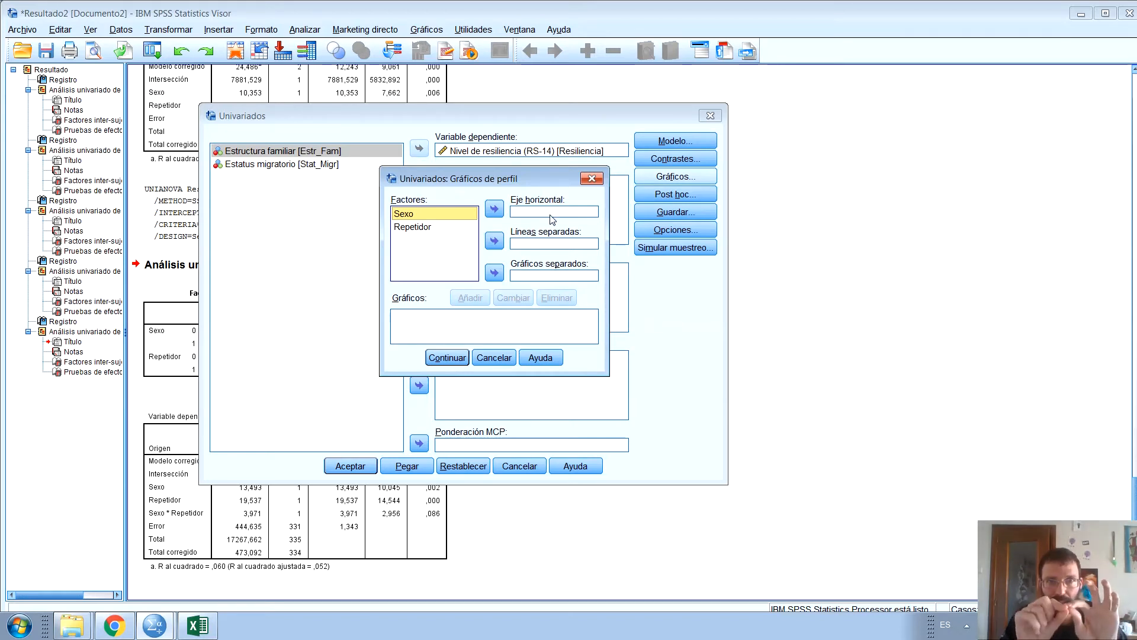
left_click(440, 228)
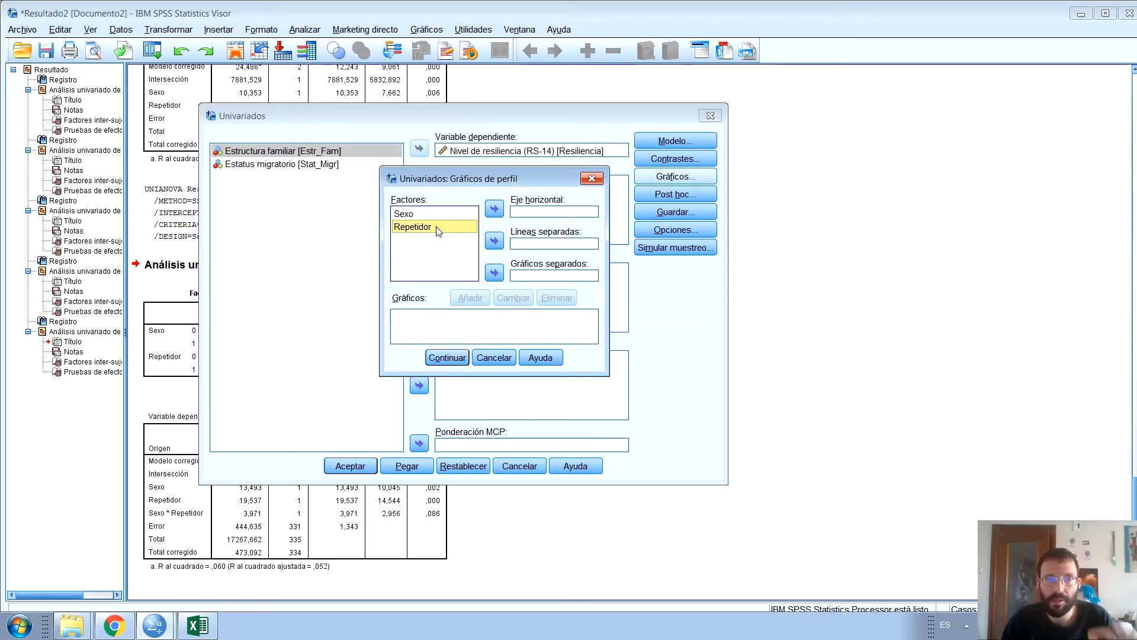
left_click(501, 209)
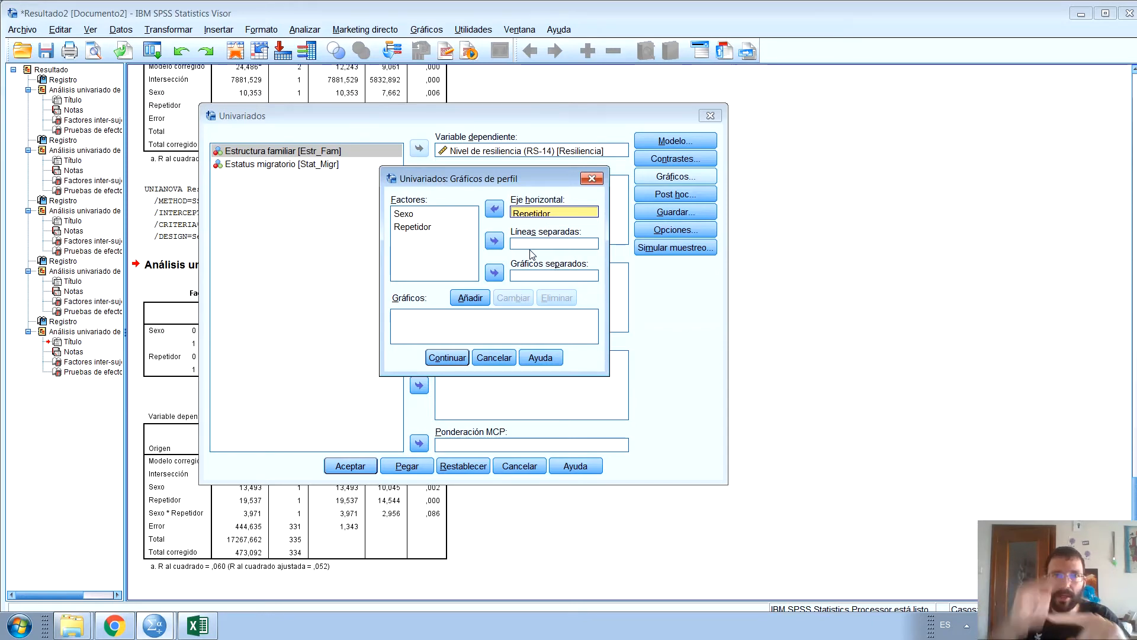
left_click(409, 214)
left_click(494, 241)
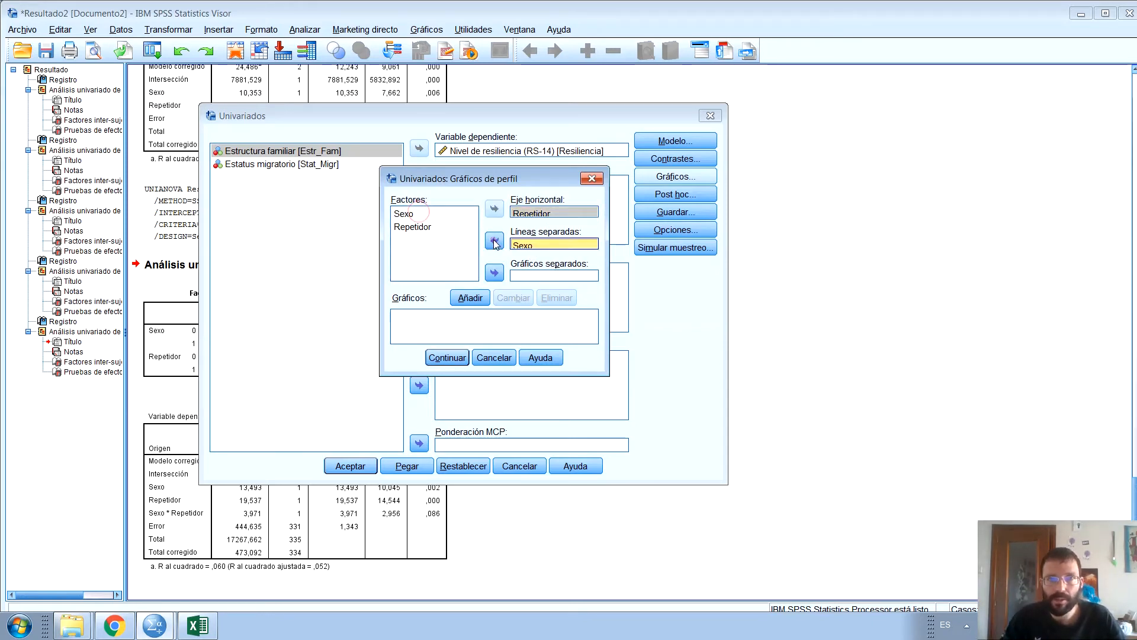
left_click(471, 298)
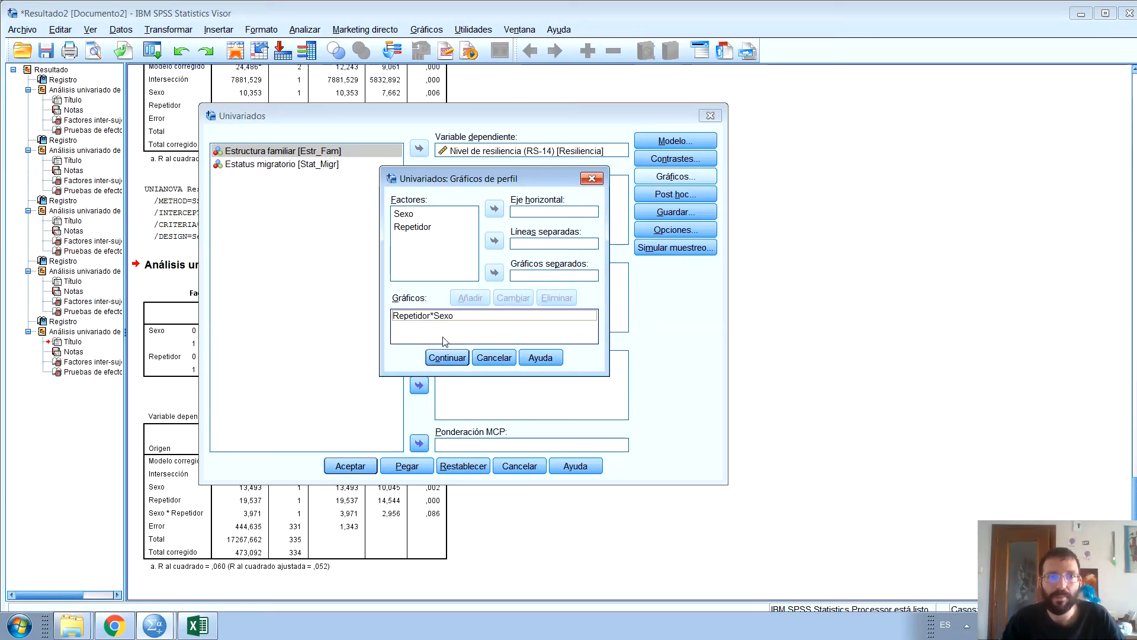
left_click(447, 358)
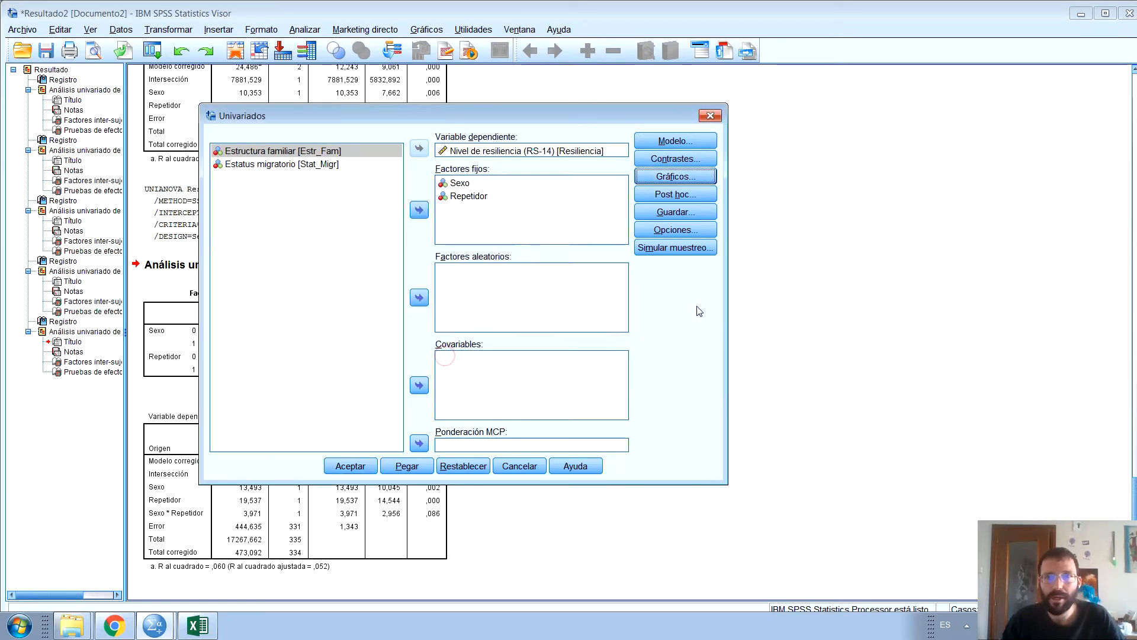
- Try assigning Sexo and Repetidor to the post hoc tests, take both out again, and look at the save options
left_click(678, 195)
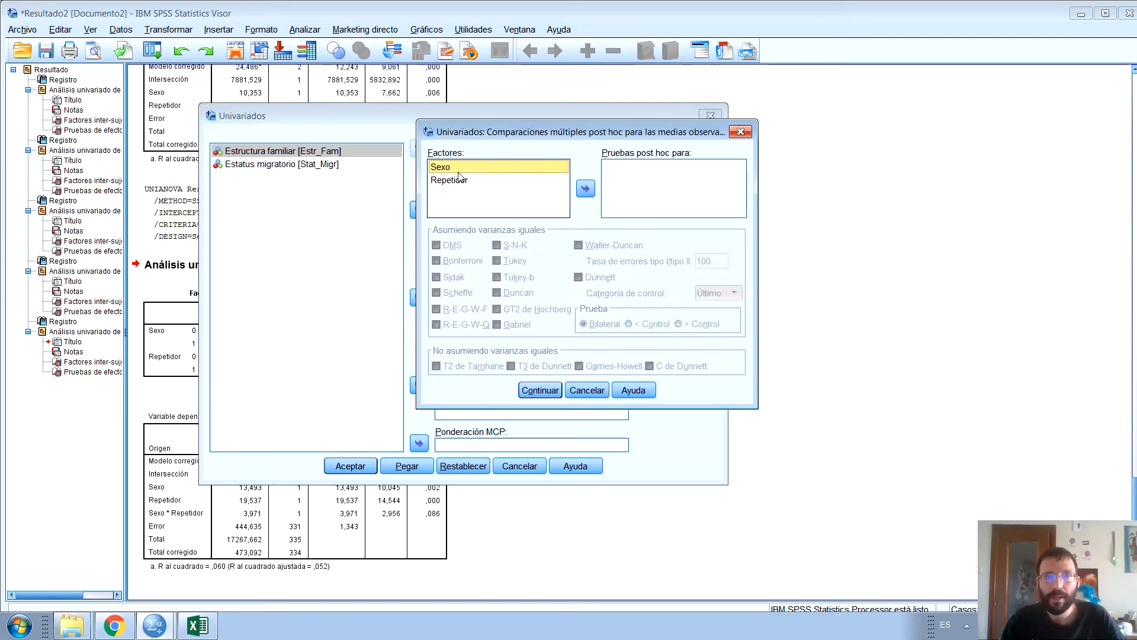
double_click(529, 168)
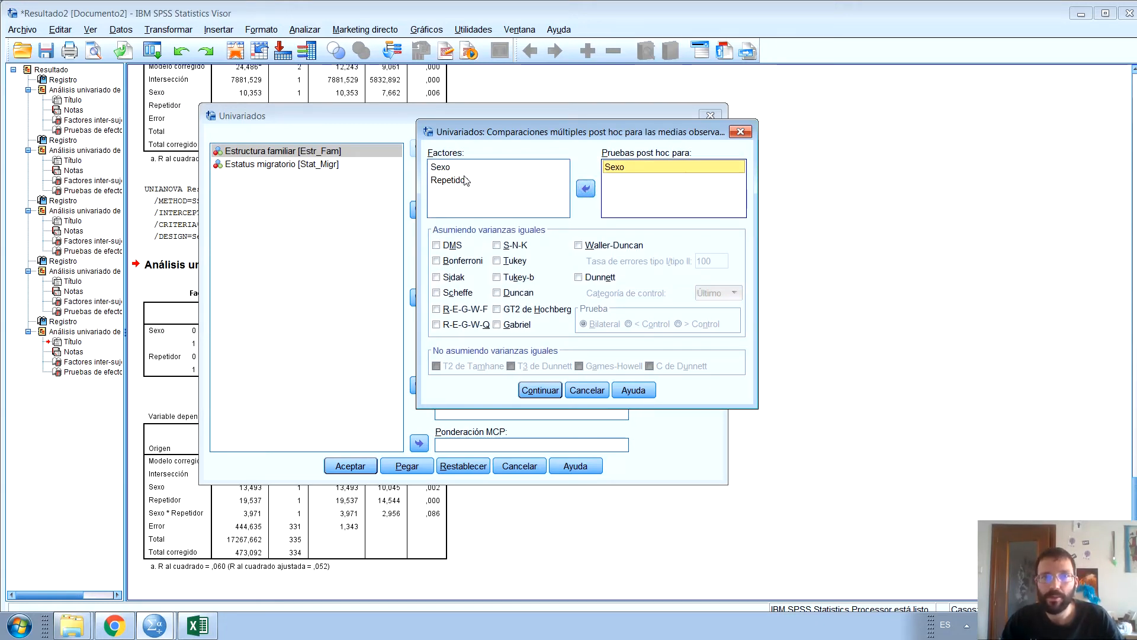
left_click(465, 181)
left_click(586, 189)
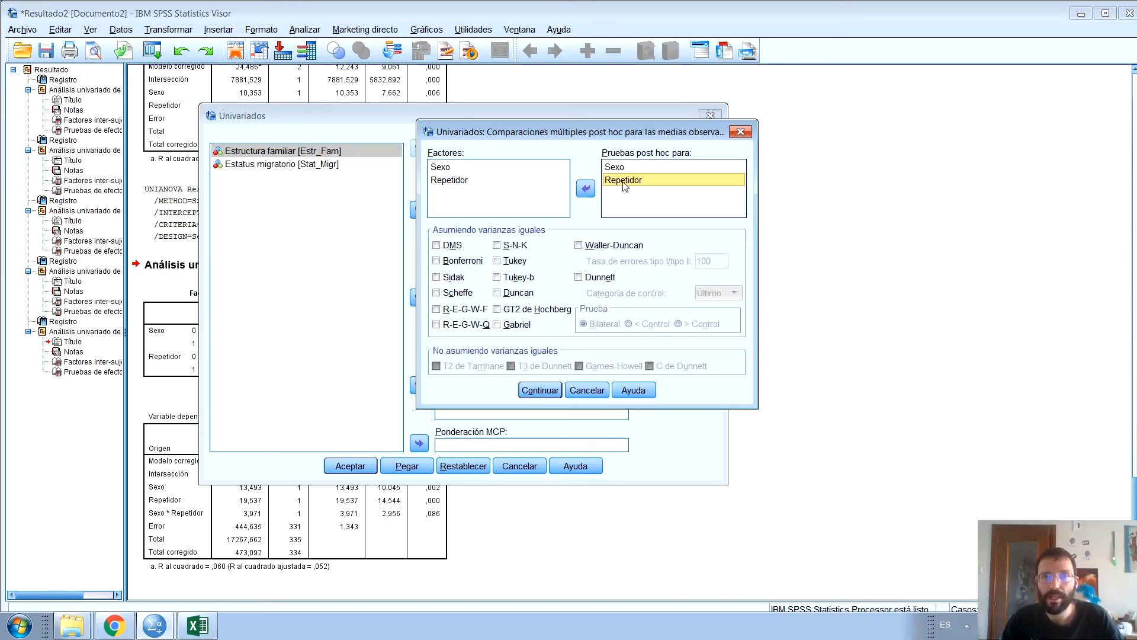
left_click(622, 167, "shift")
left_click(586, 188)
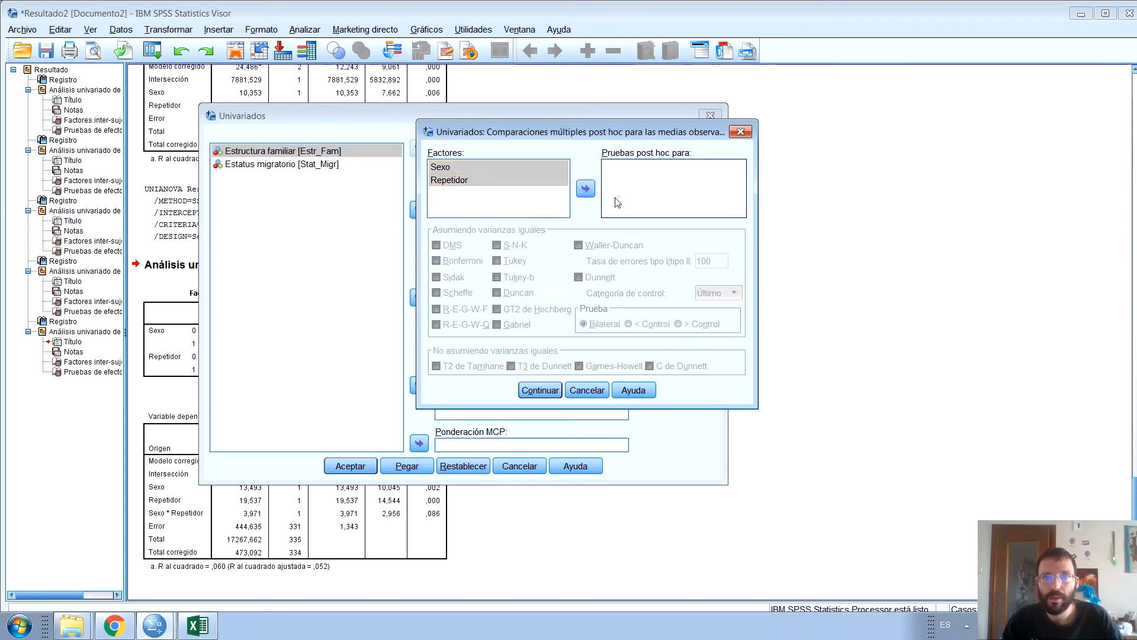
left_click(532, 175)
left_click(529, 171, "shift")
left_click_drag(530, 171, 614, 193)
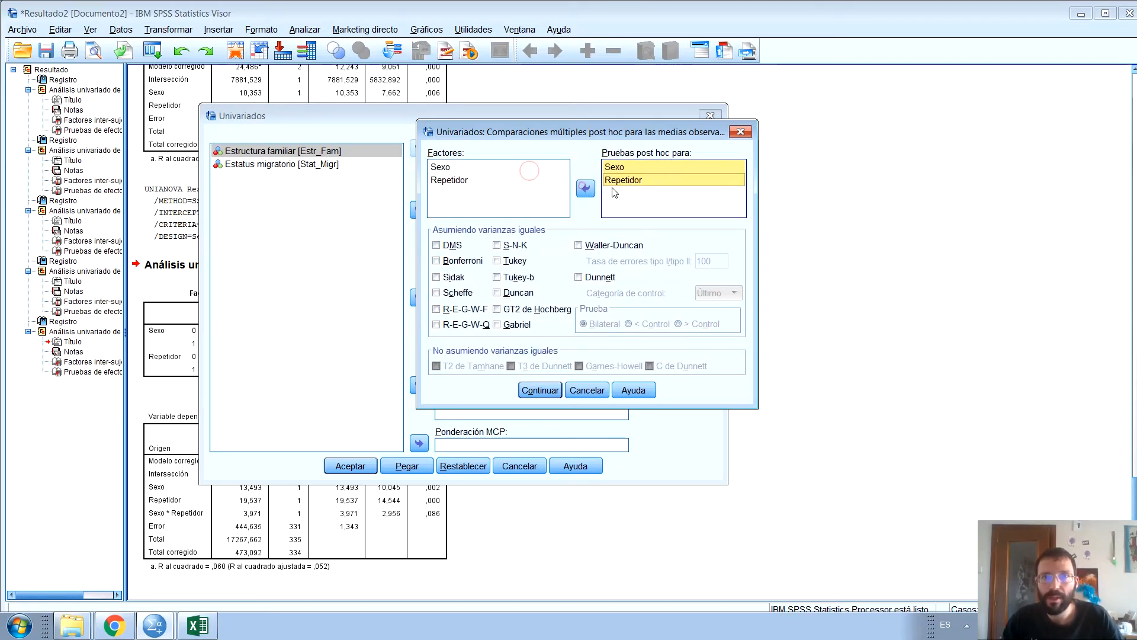
left_click(616, 180)
left_click(586, 188)
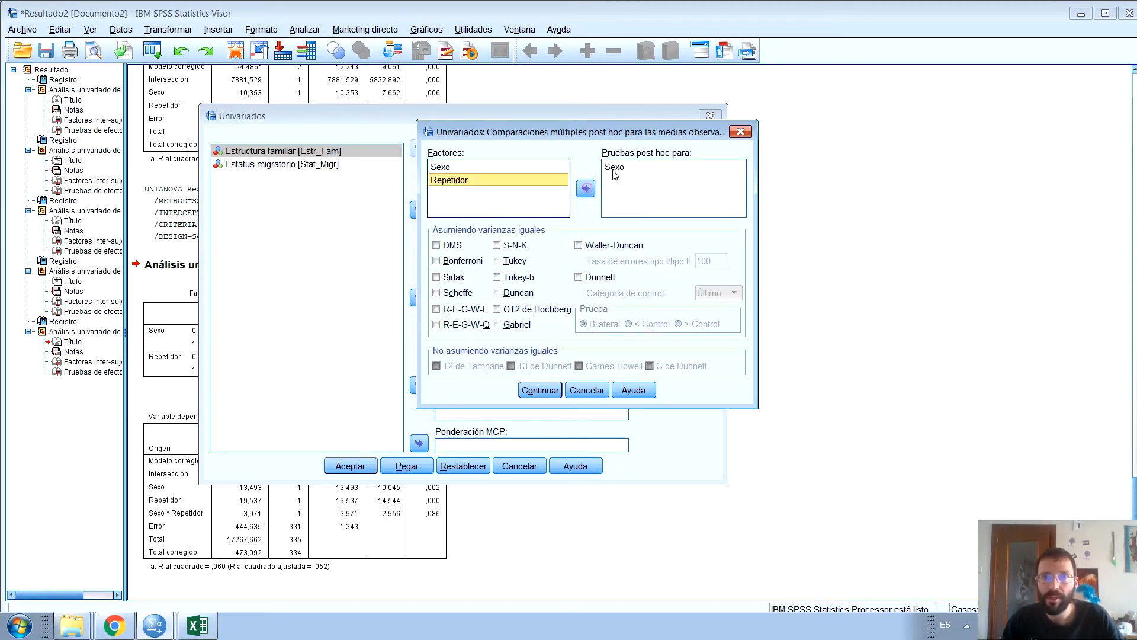
left_click(587, 191)
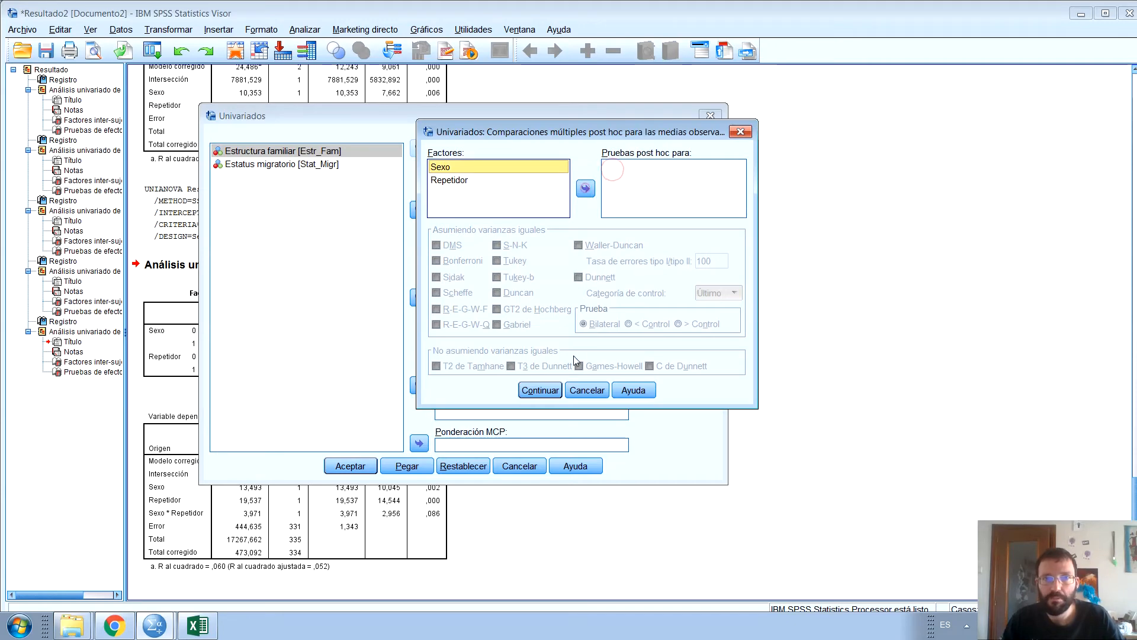
left_click(541, 390)
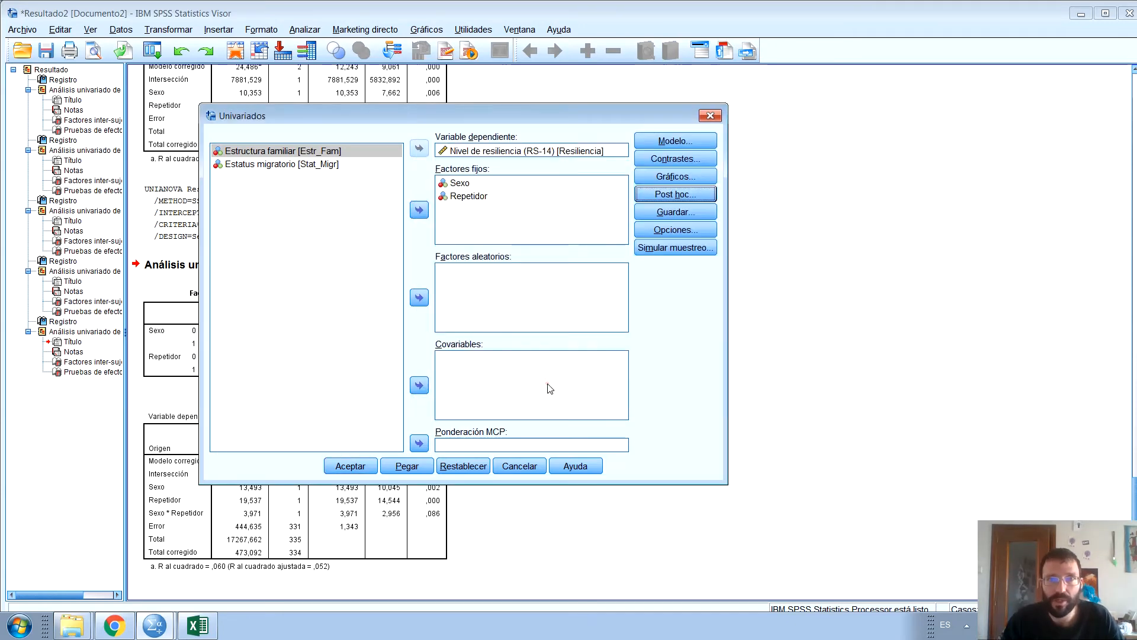
left_click(693, 216)
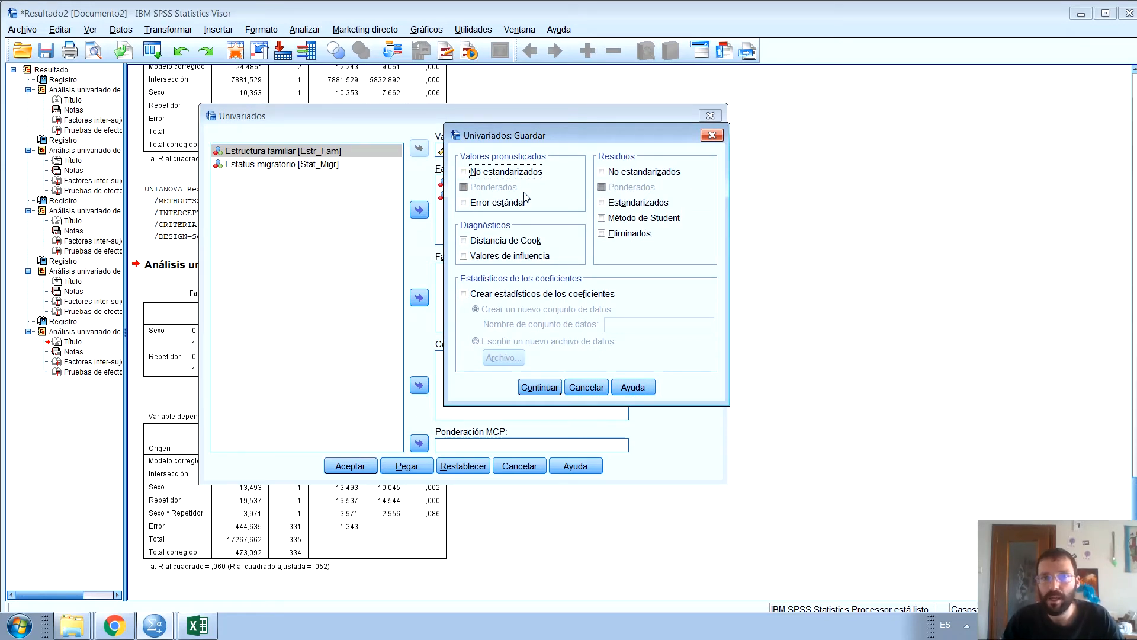
left_click(709, 141)
- Enable descriptive statistics and effect size estimates in the univariate options and run the analysis
left_click(680, 234)
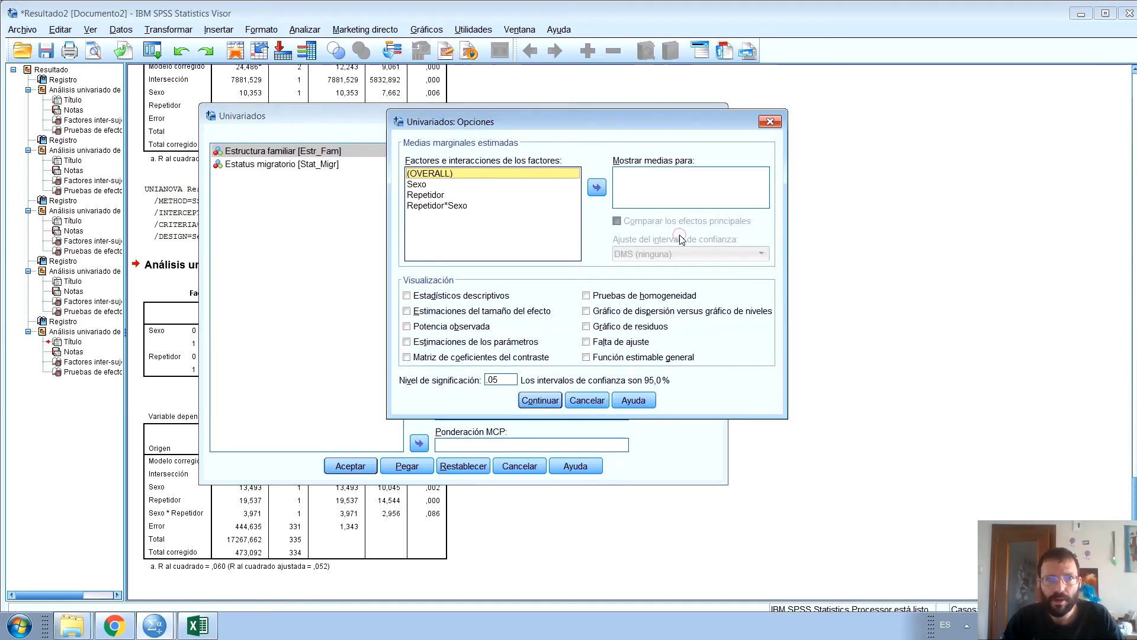
left_click(478, 295)
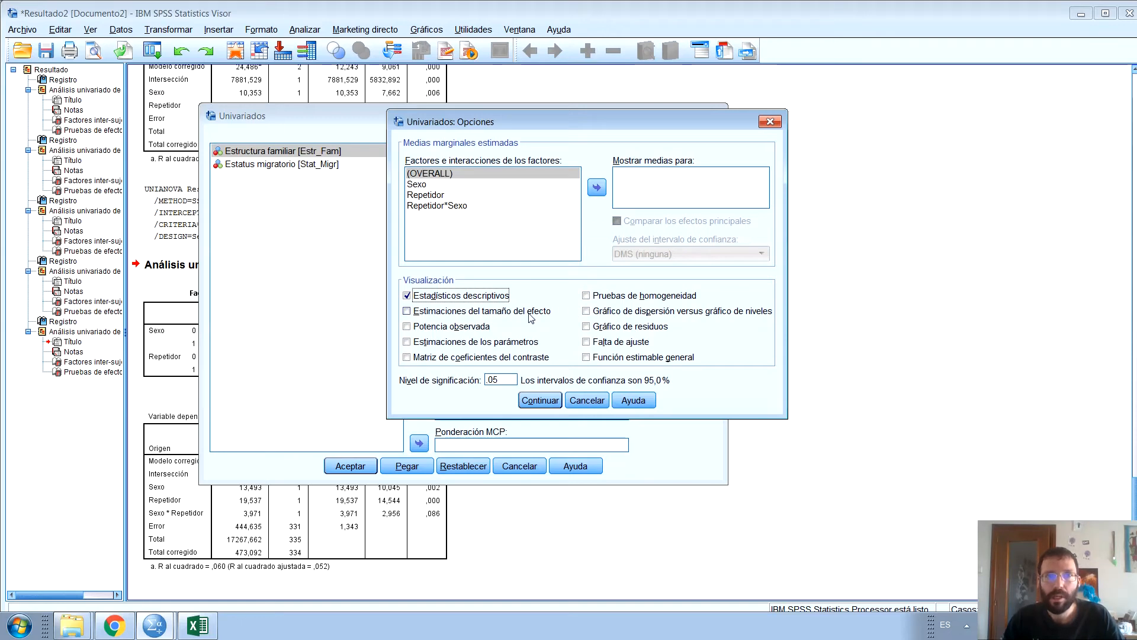
left_click(451, 314)
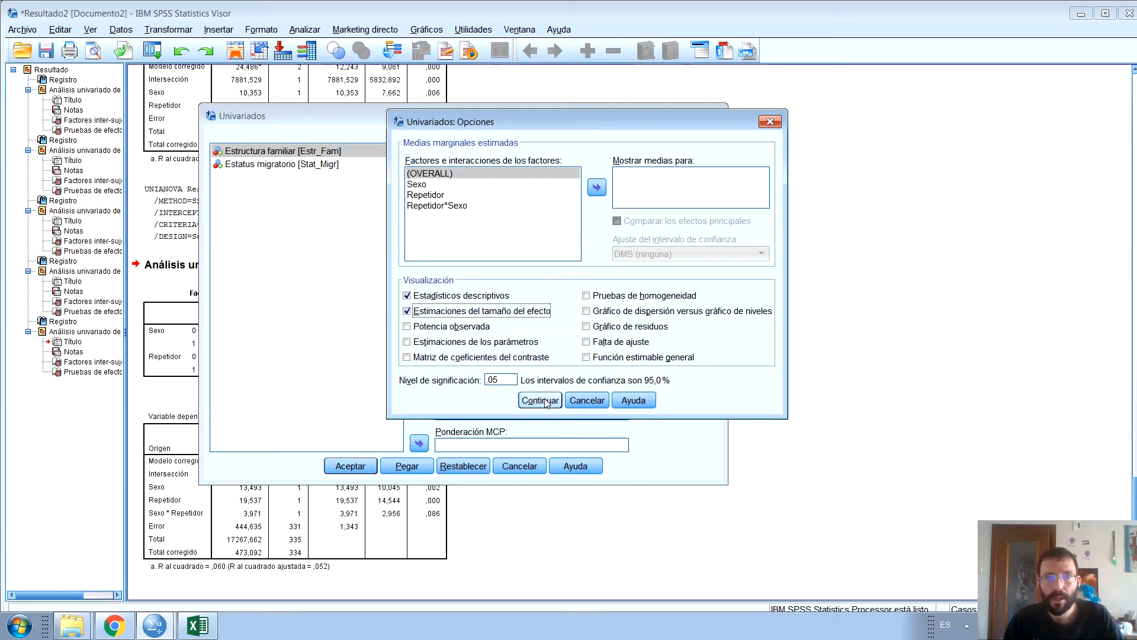
left_click(544, 401)
left_click(351, 466)
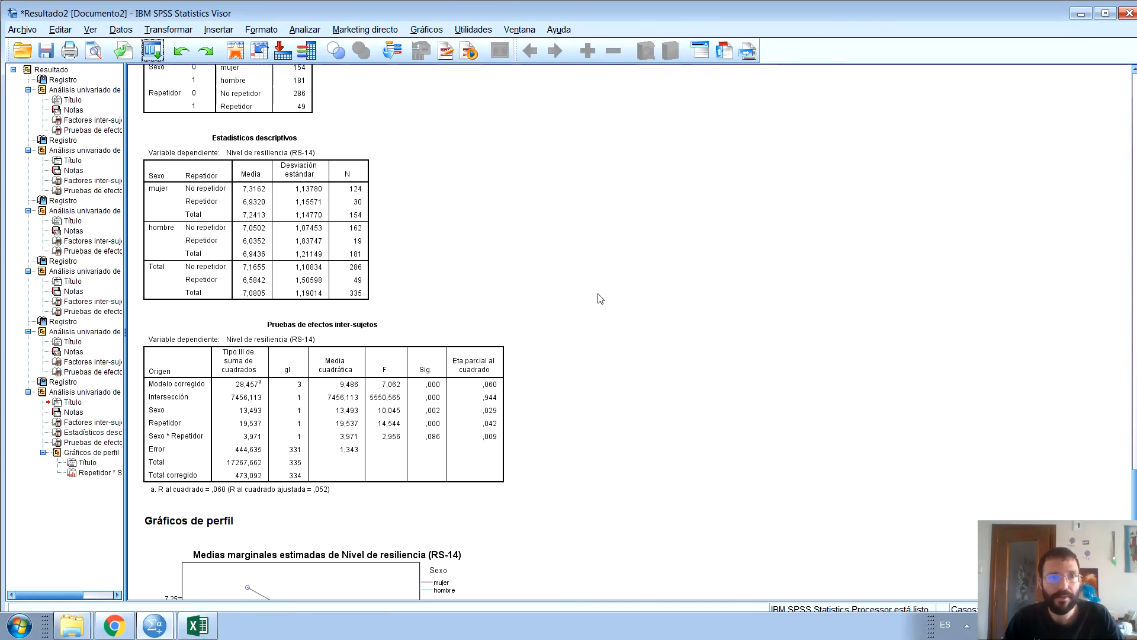
- Copy the descriptive statistics table, the between-subjects effects table and the profile plot from the latest output
scroll(598, 278, "up", 1)
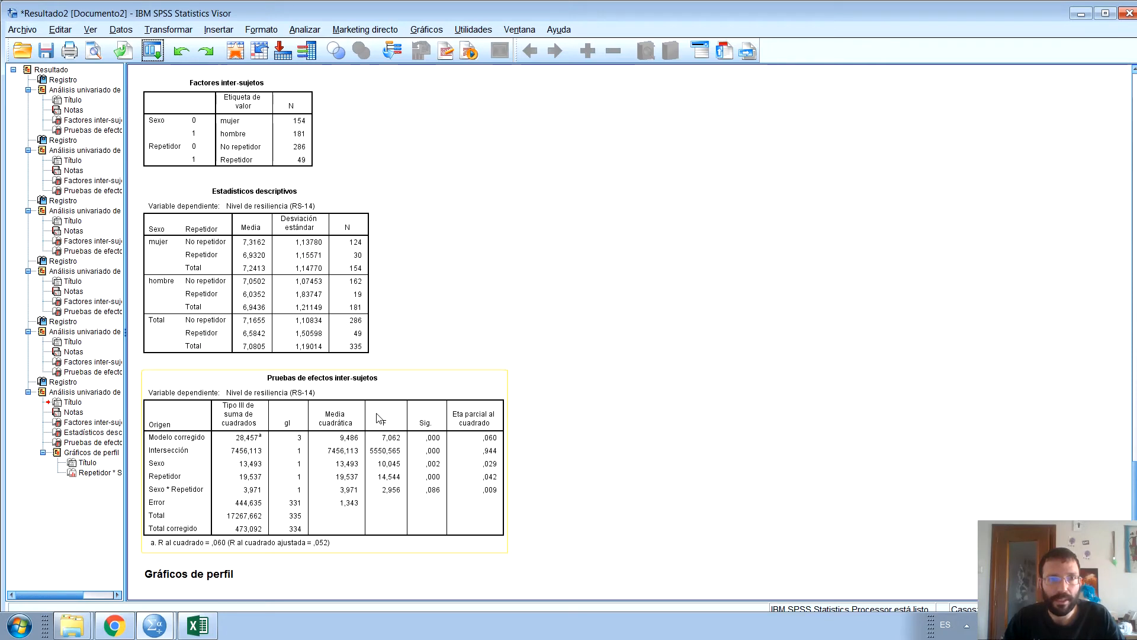
scroll(525, 309, "down", 3)
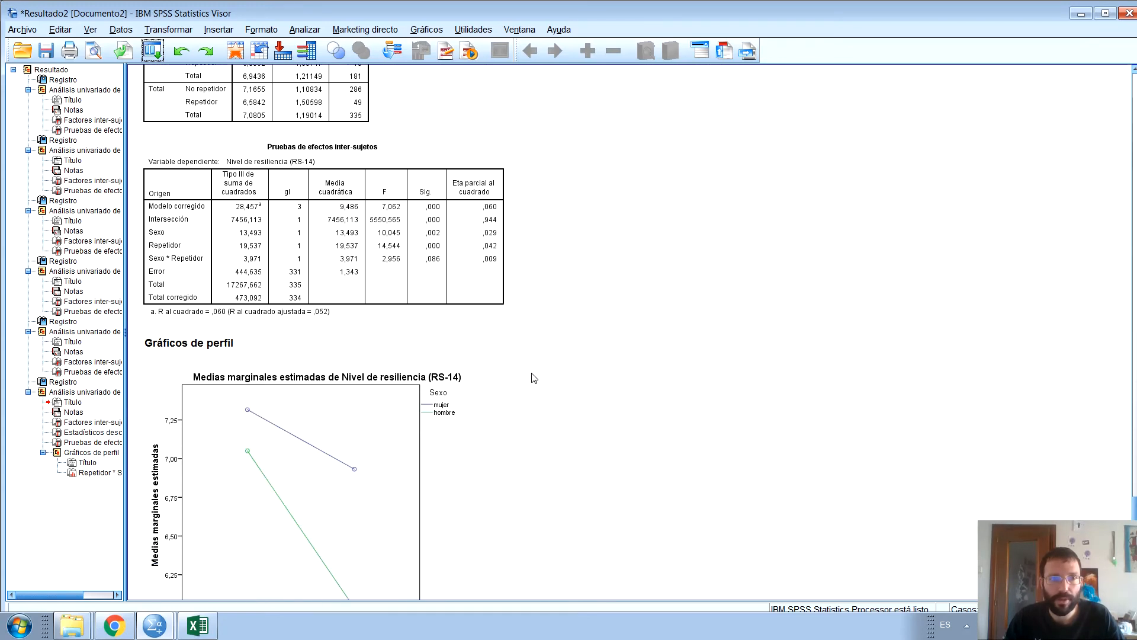
scroll(524, 376, "down", 10)
left_click(276, 81)
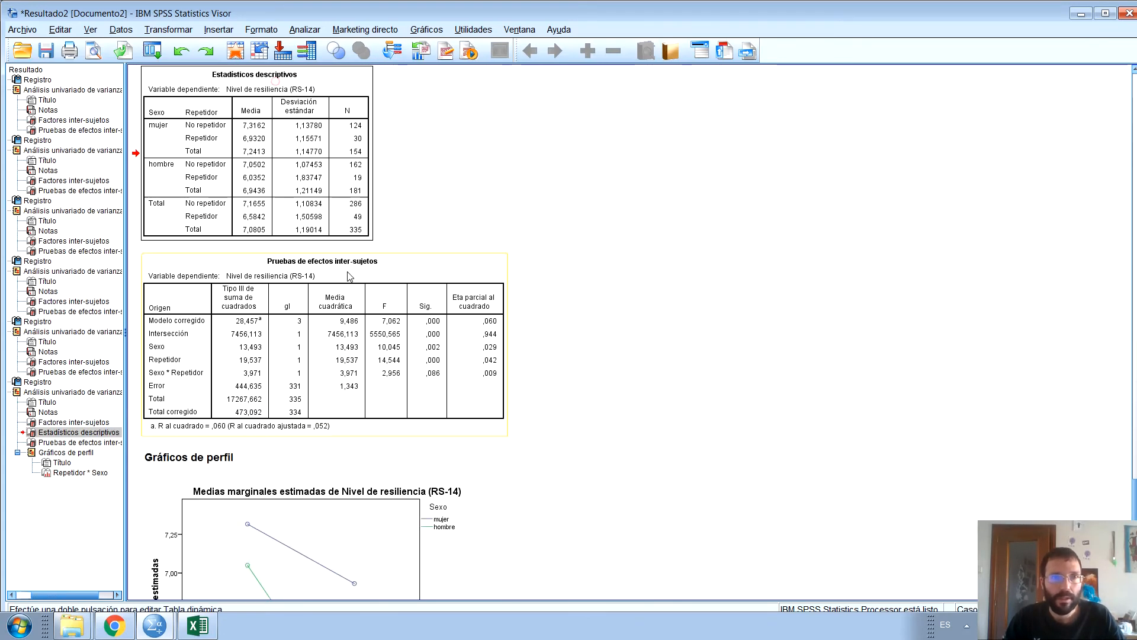
left_click(320, 332, "ctrl")
left_click(319, 513, "ctrl")
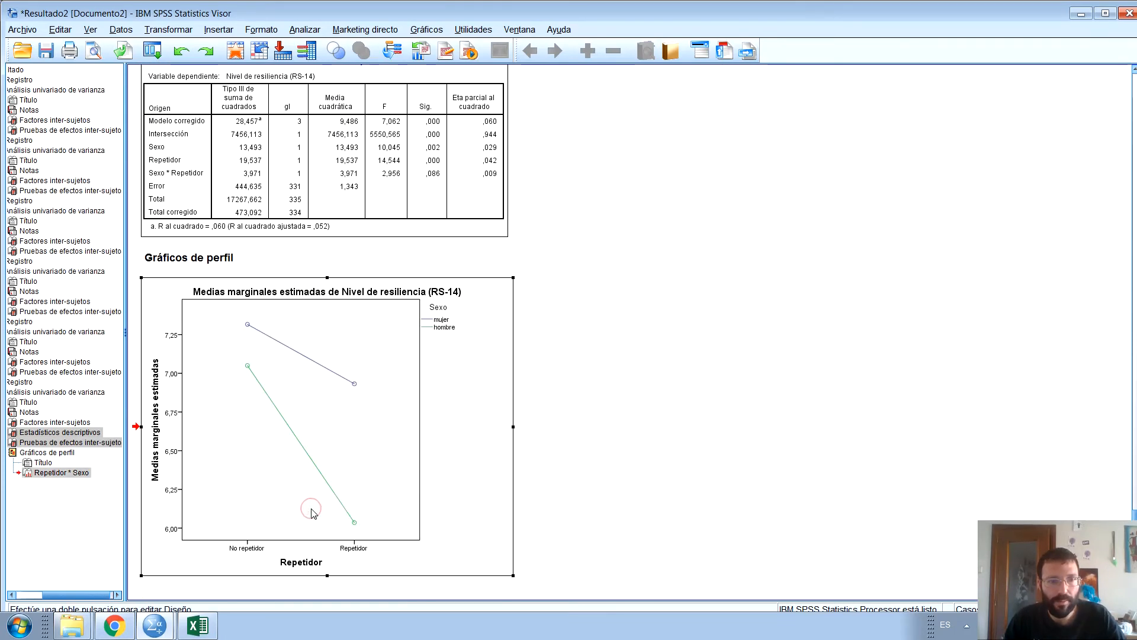
- Switch to Excel, add a new sheet and widen columns A to J equally
left_click(199, 626)
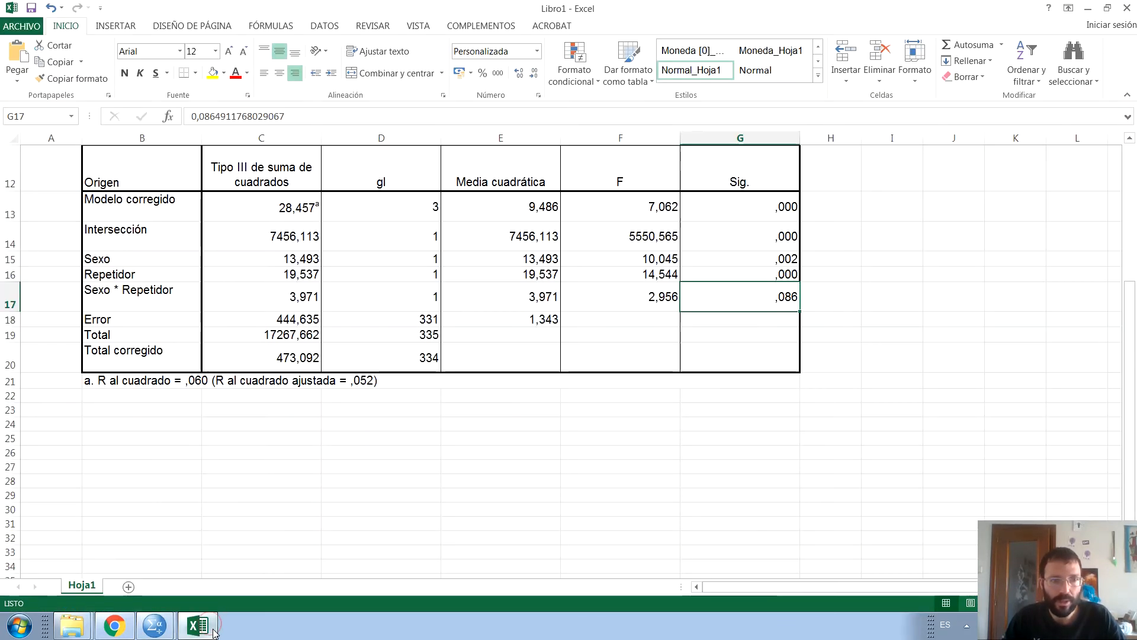
left_click(125, 587)
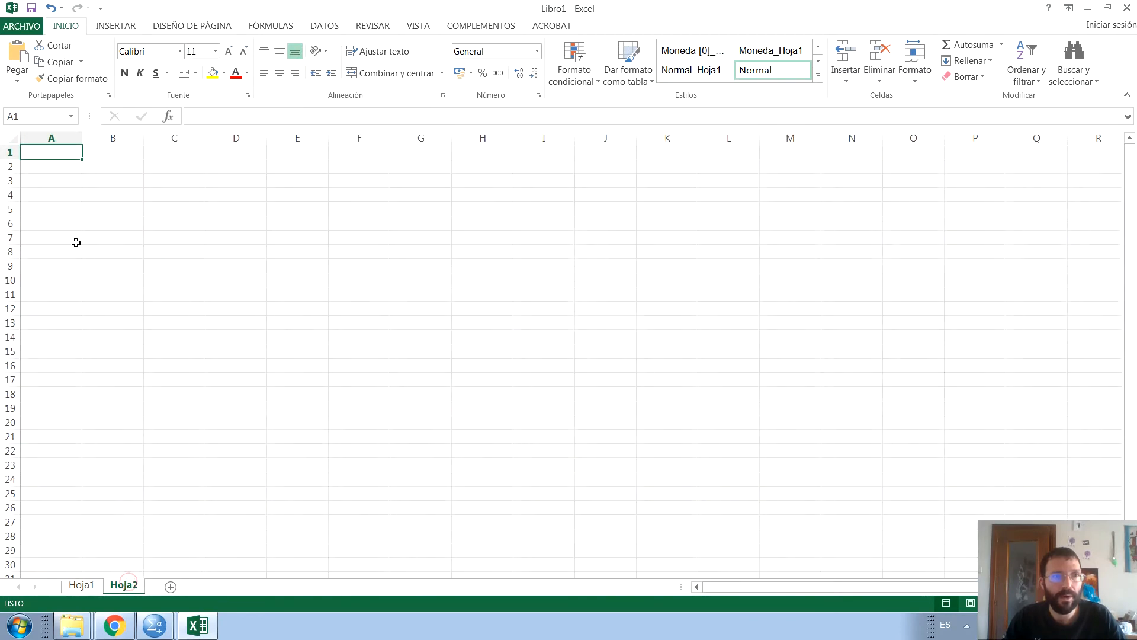
left_click_drag(49, 138, 584, 147)
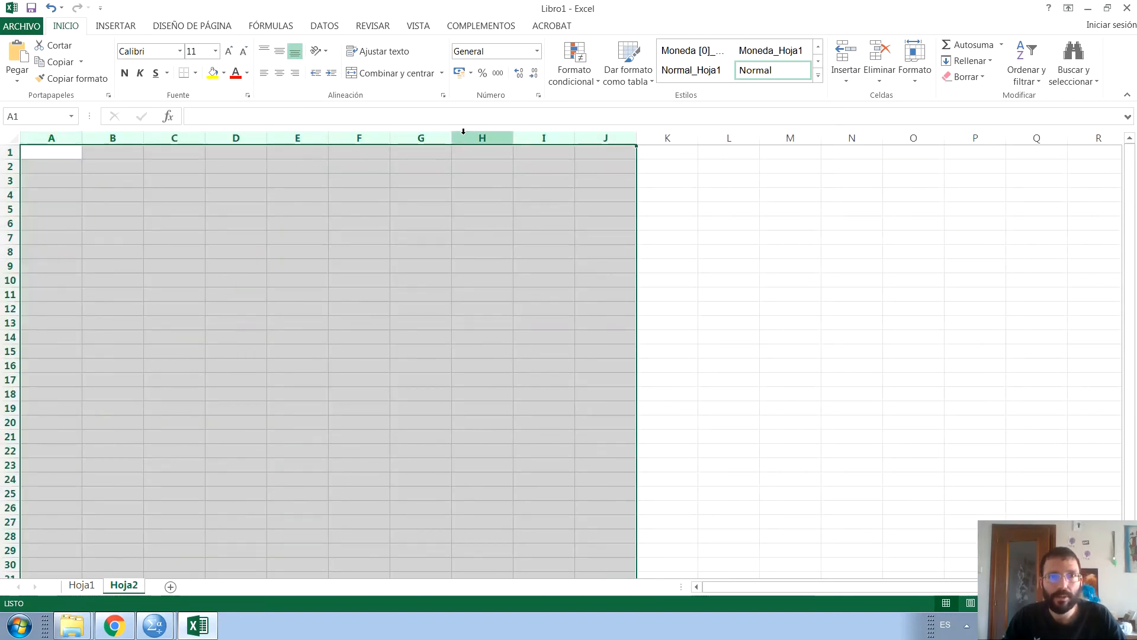
left_click_drag(451, 138, 562, 140)
left_click(145, 140)
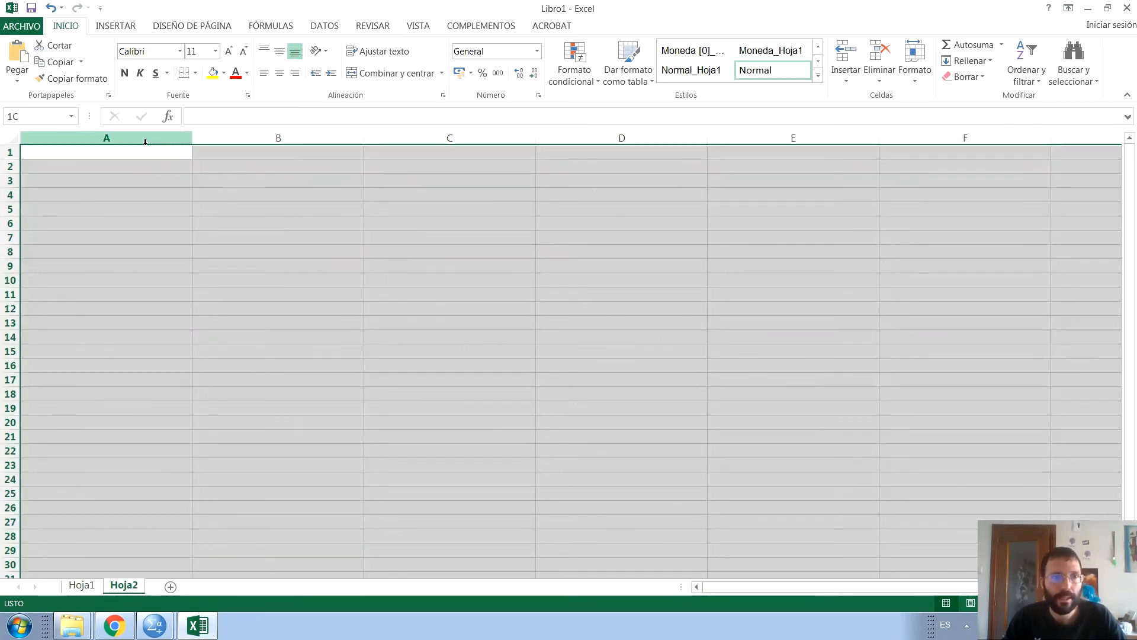
- Paste the copied SPSS output at cell A1 of the new sheet and set its font size to 12
left_click(140, 149)
key("ctrl+v")
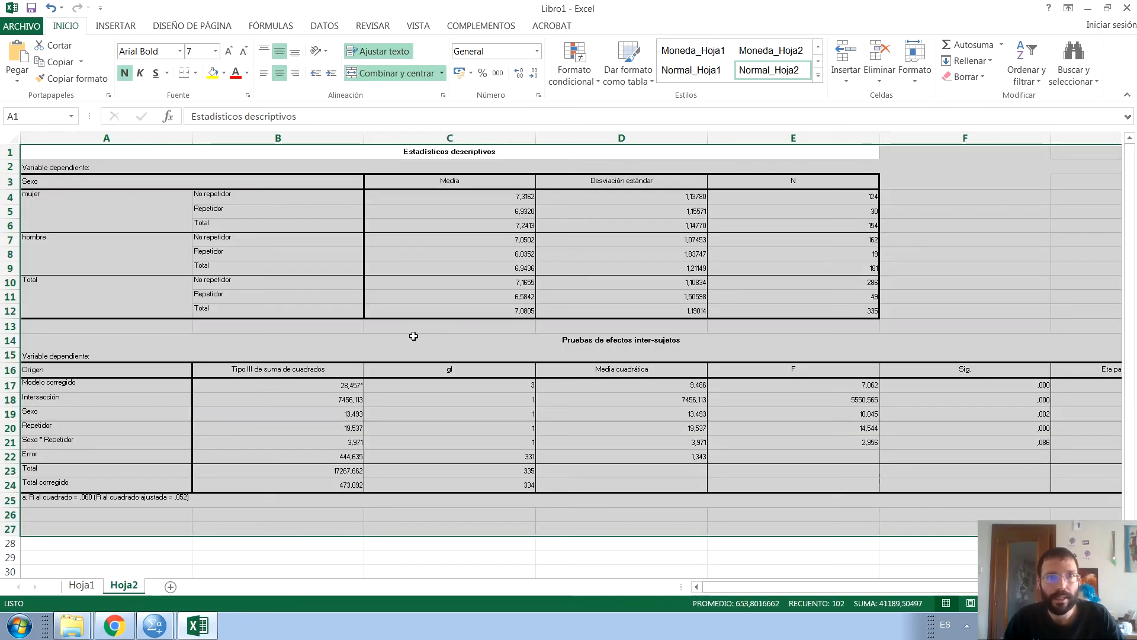
left_click(199, 52)
type("12")
key("Return")
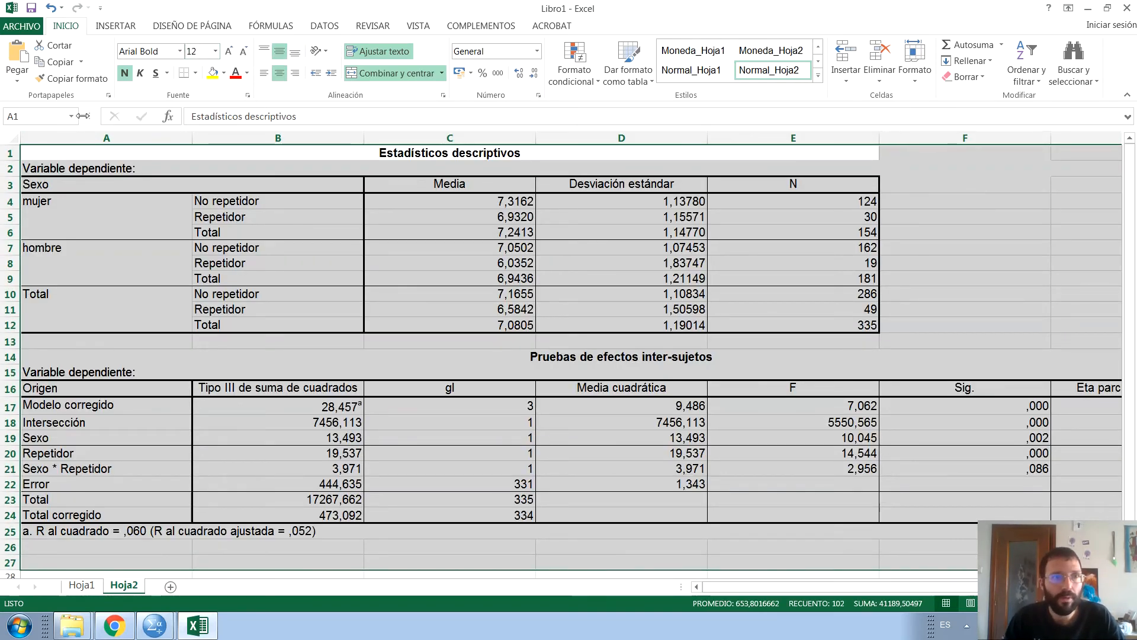
- Narrow columns C to G of the pasted tables and select the significance value of Sexo
left_click(445, 142)
left_click_drag(445, 142, 1053, 137)
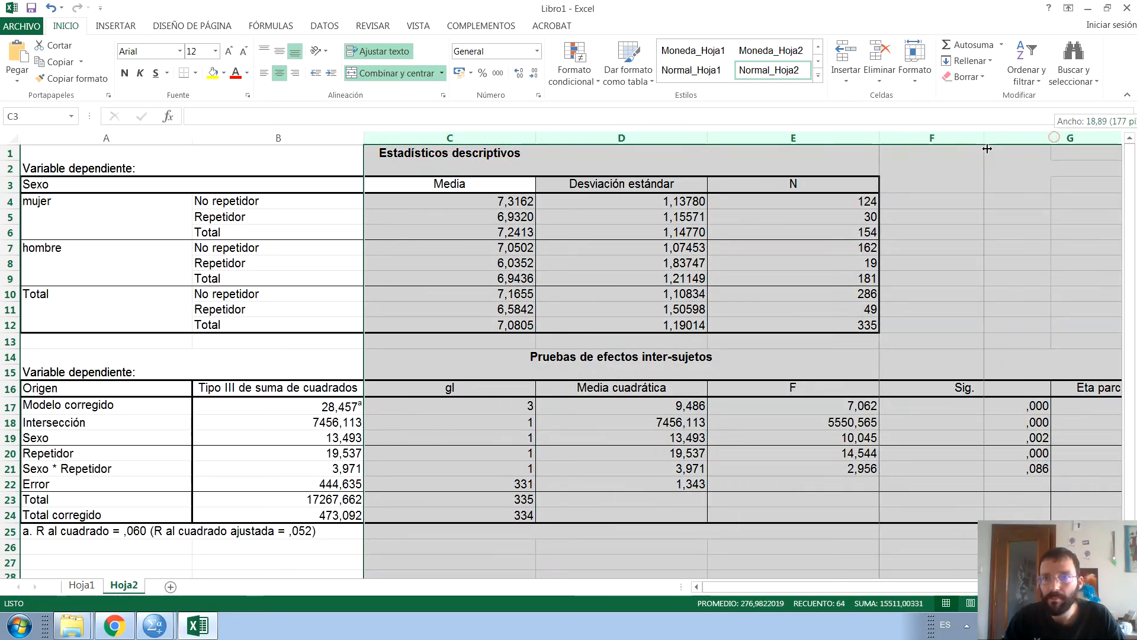
double_click(1053, 136)
left_click(451, 452)
scroll(452, 451, "down", 1)
scroll(451, 451, "down", 4)
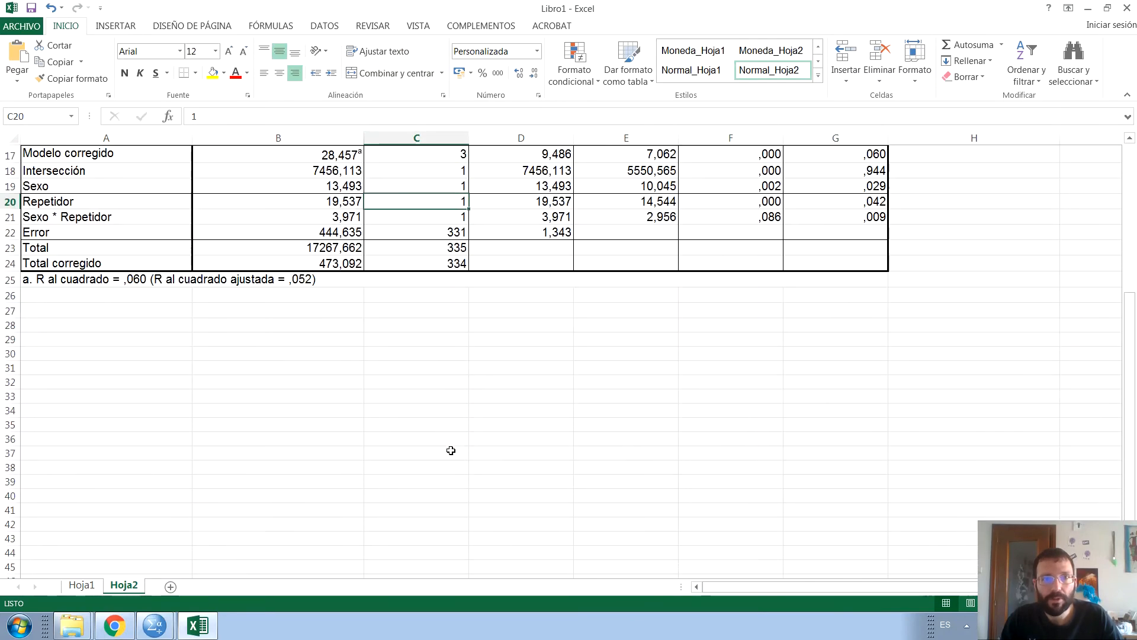
scroll(451, 451, "up", 6)
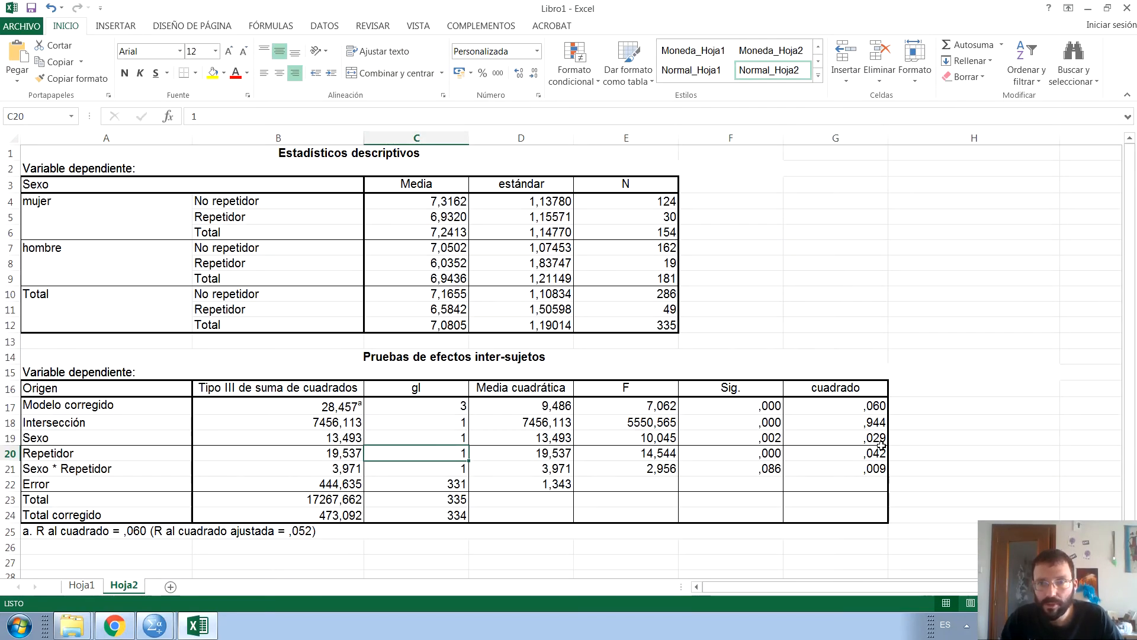
left_click(752, 437)
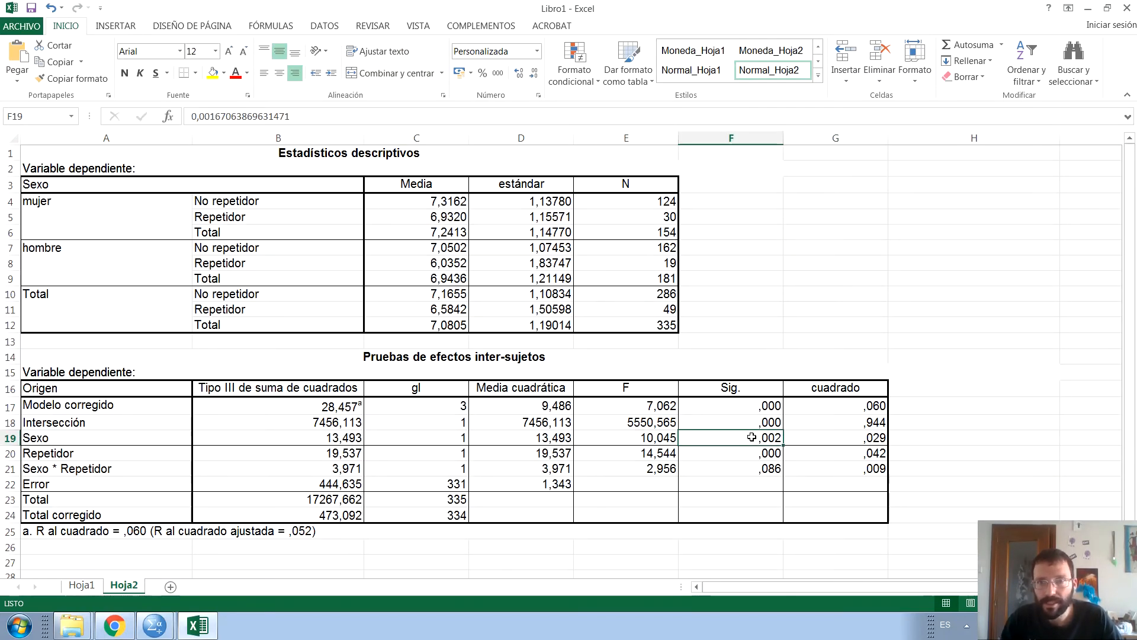
- Collapse rows 14 and 15 above the effects table so the full "Eta parcial al cuadrado" heading shows
left_click(866, 440)
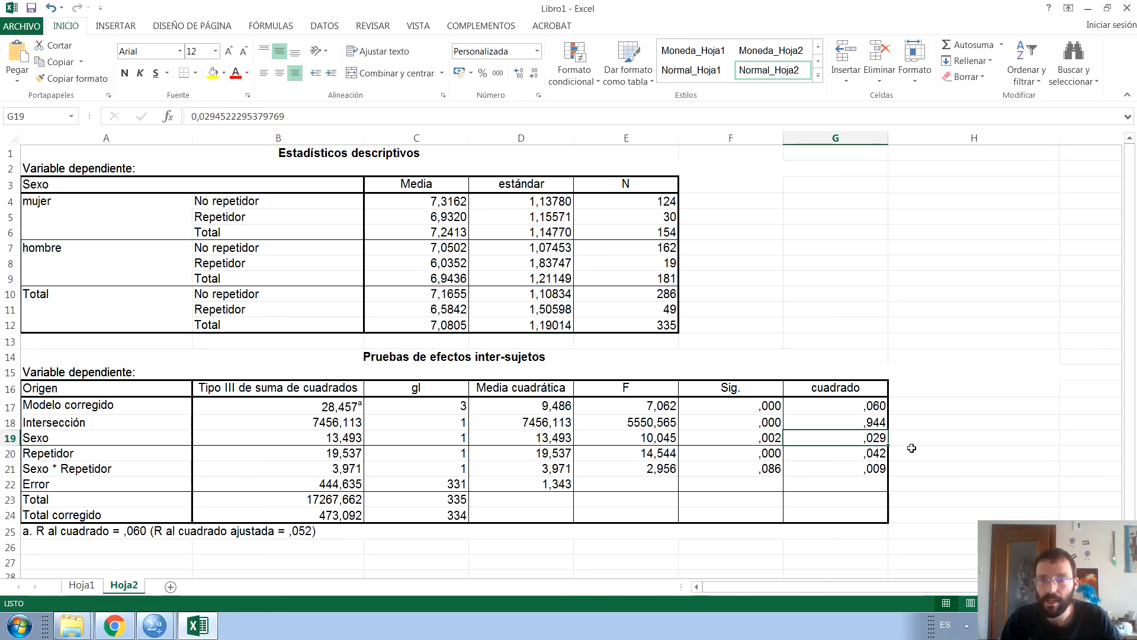
left_click(858, 391)
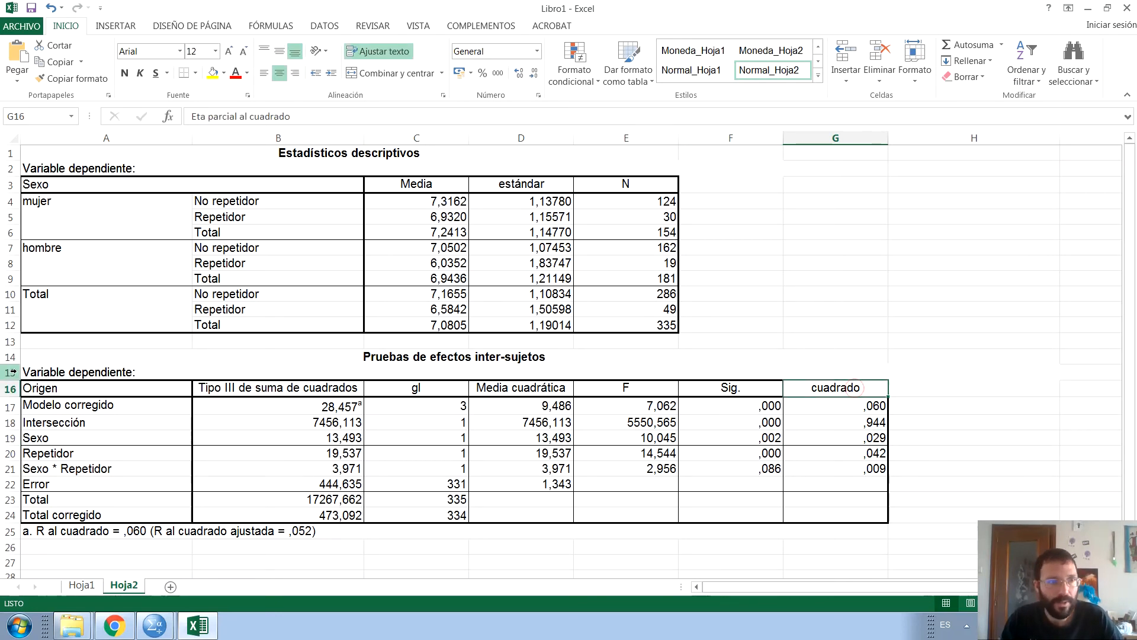
left_click_drag(11, 380, 12, 351)
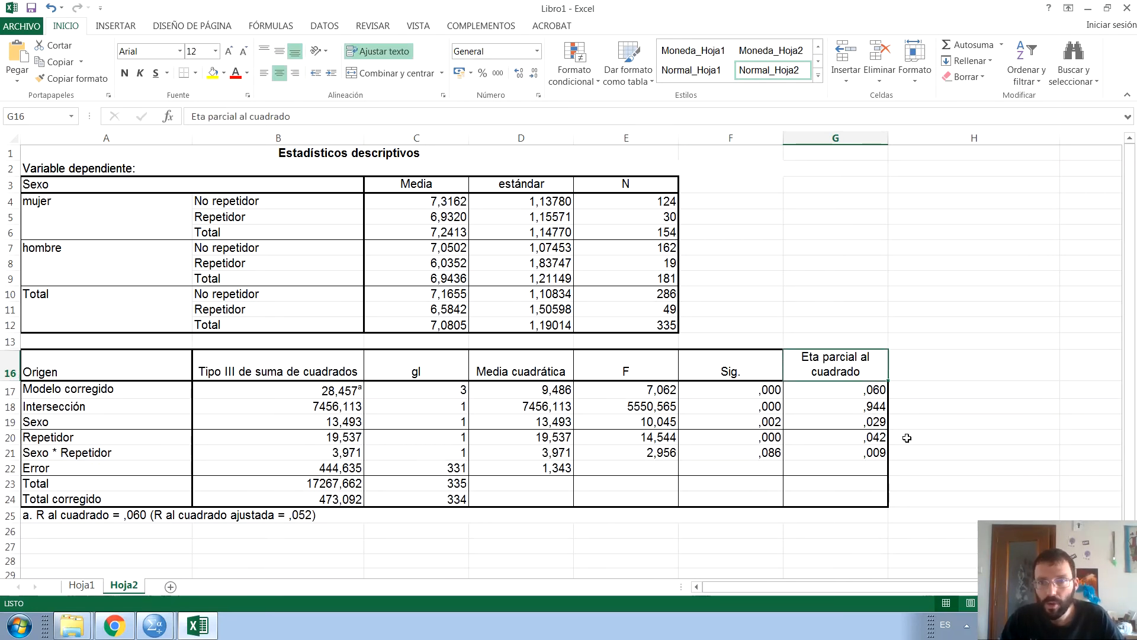
- Examine the partial eta squared values of Sexo, Repetidor and their interaction, the interaction's significance and the R-squared footnote
left_click(858, 421)
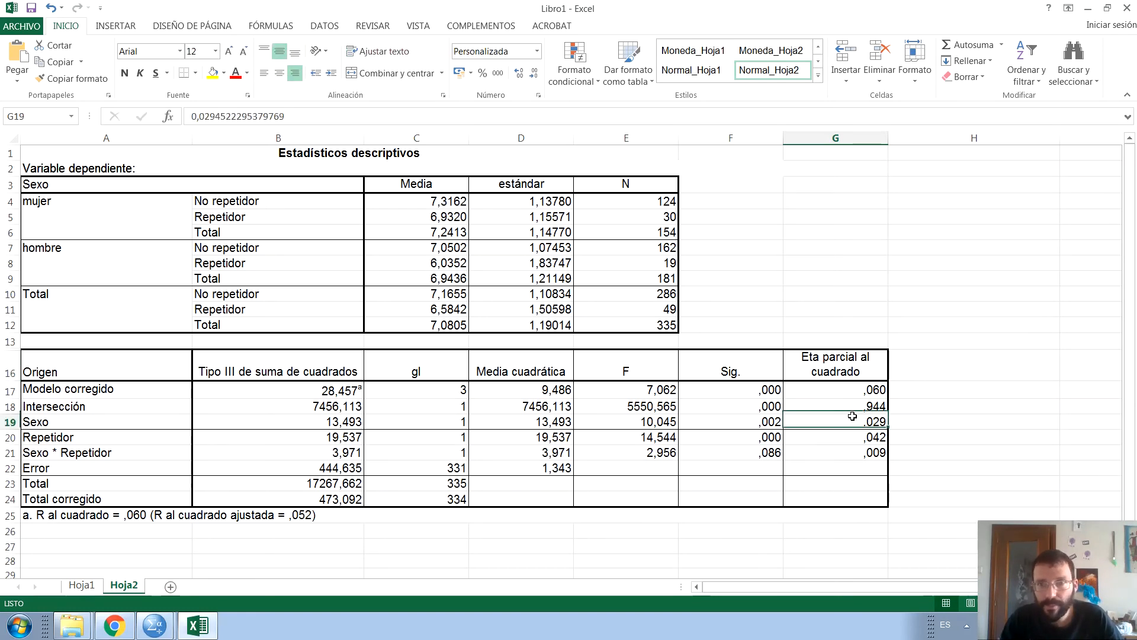
left_click(883, 437)
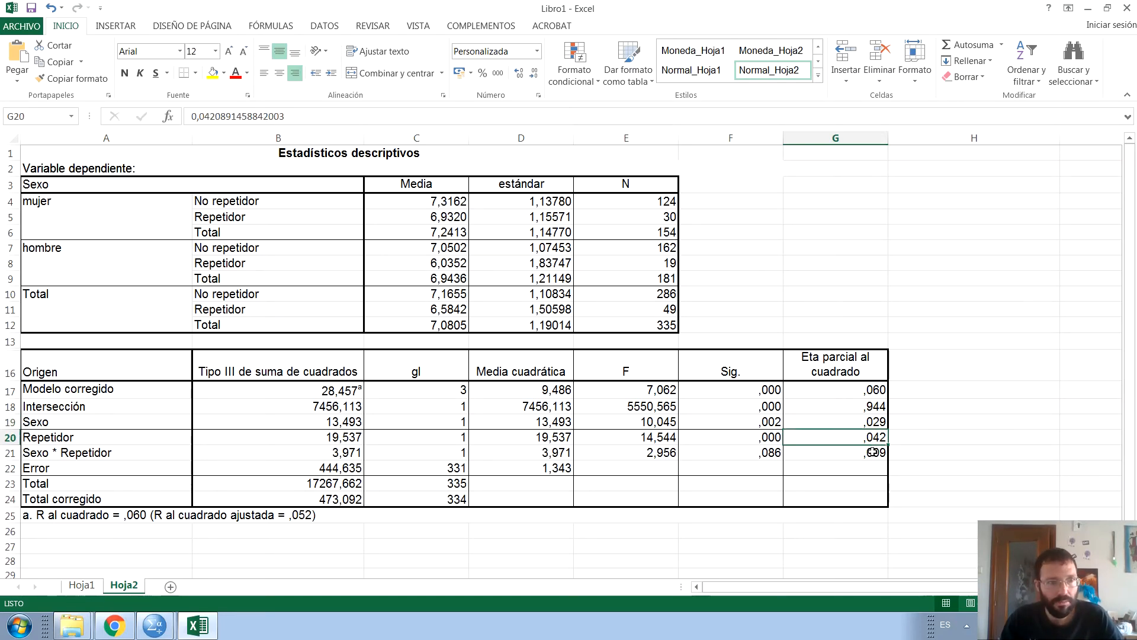
left_click(873, 452)
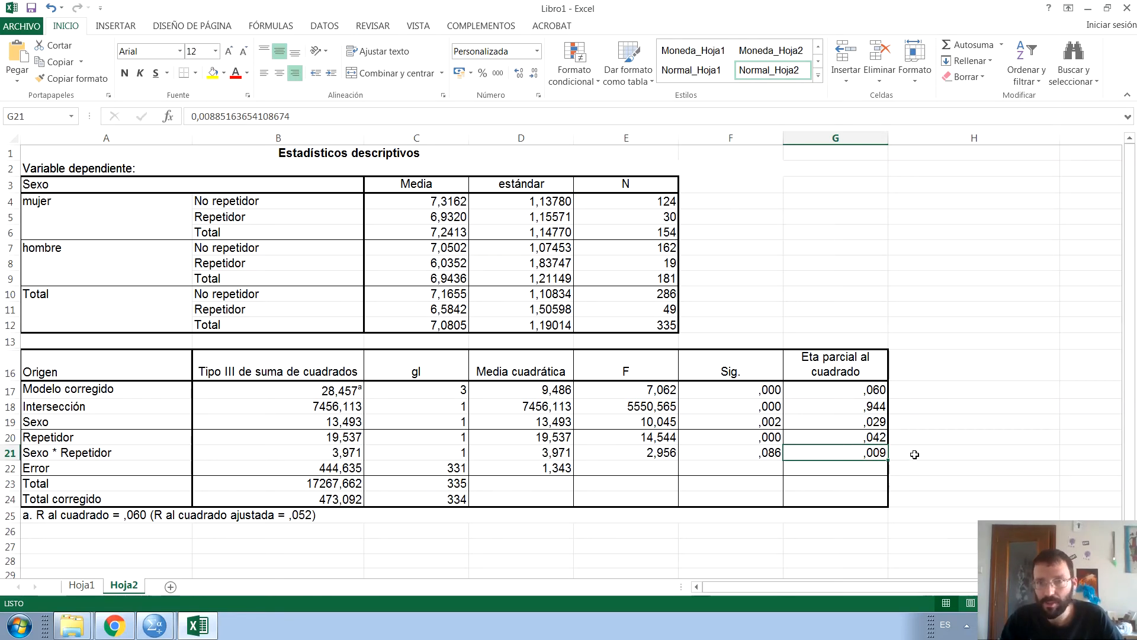
left_click(896, 423)
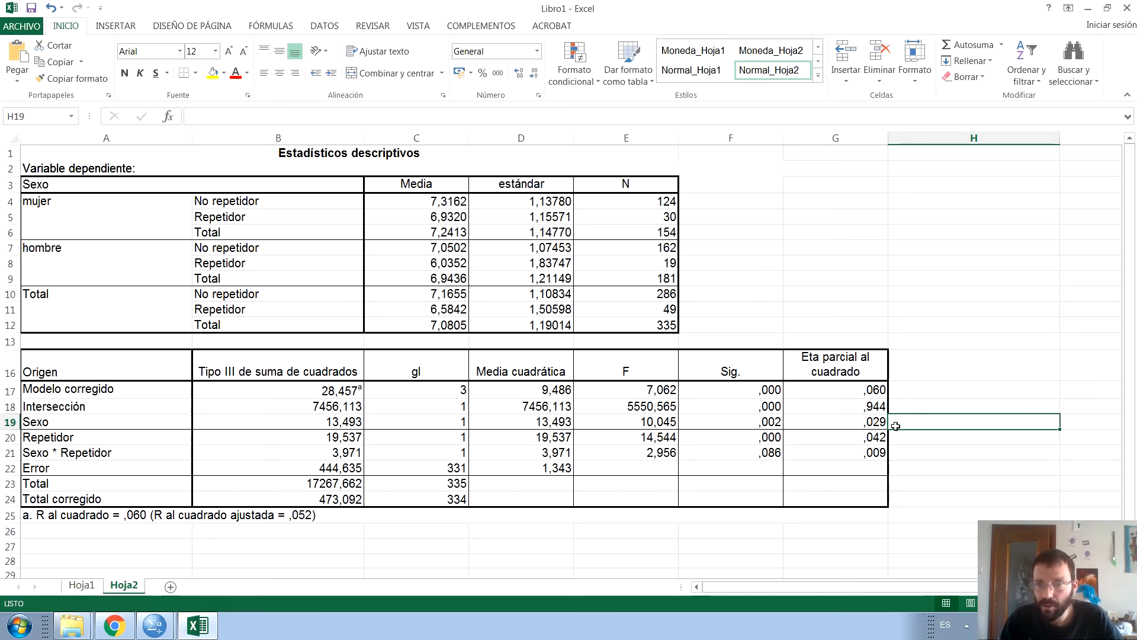
left_click(858, 436)
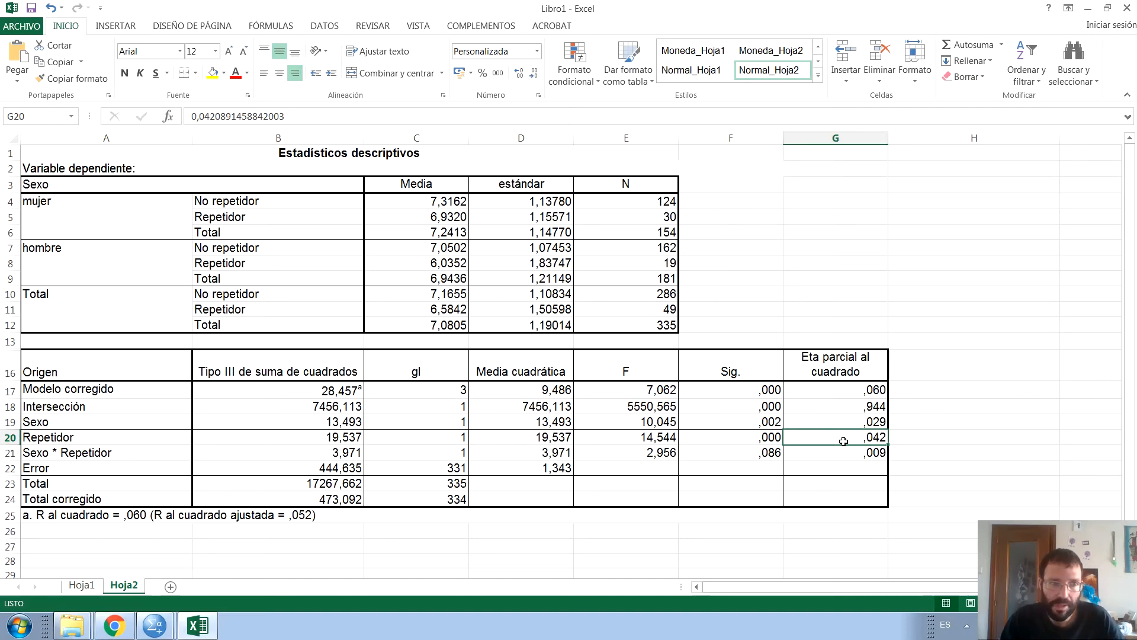
left_click_drag(844, 421, 843, 438)
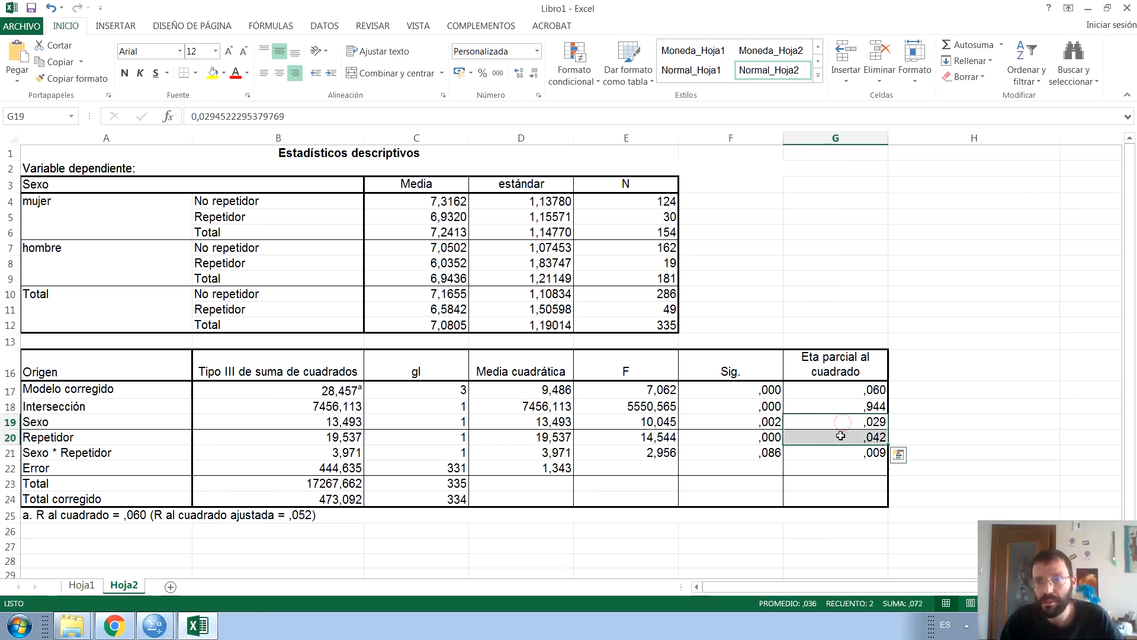
left_click(832, 438)
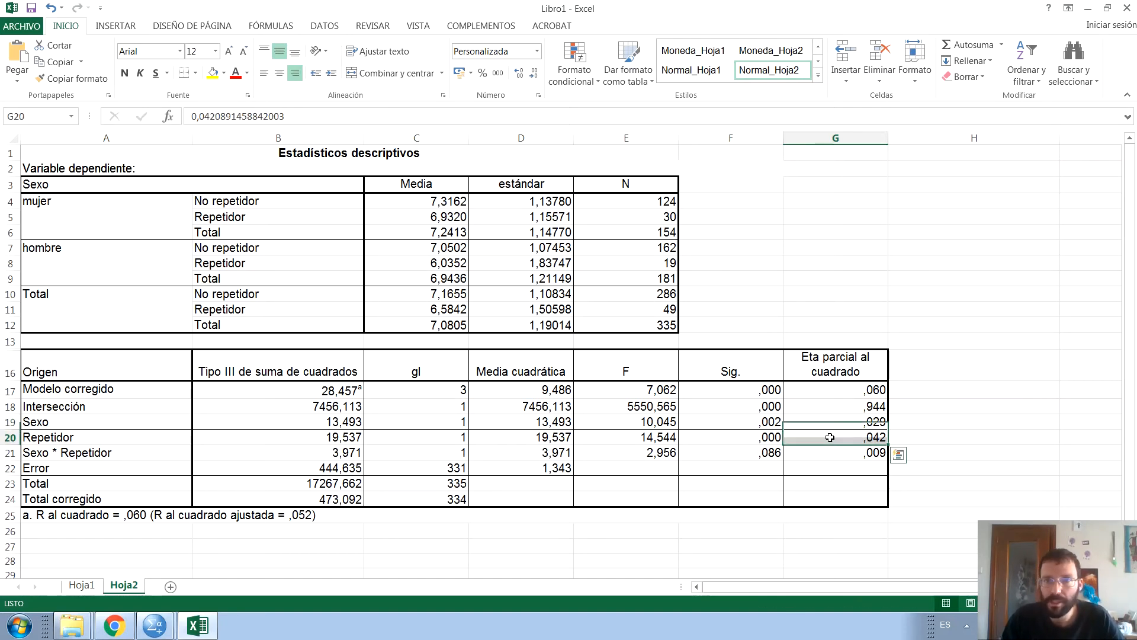
left_click_drag(862, 422, 847, 438)
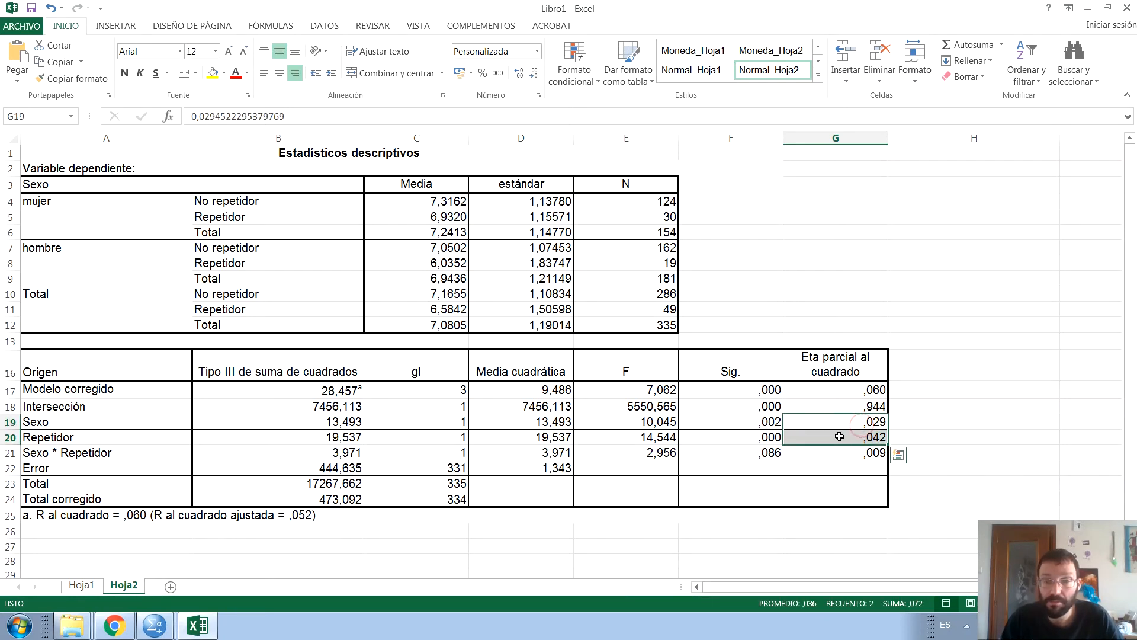
left_click(840, 437)
left_click(868, 453)
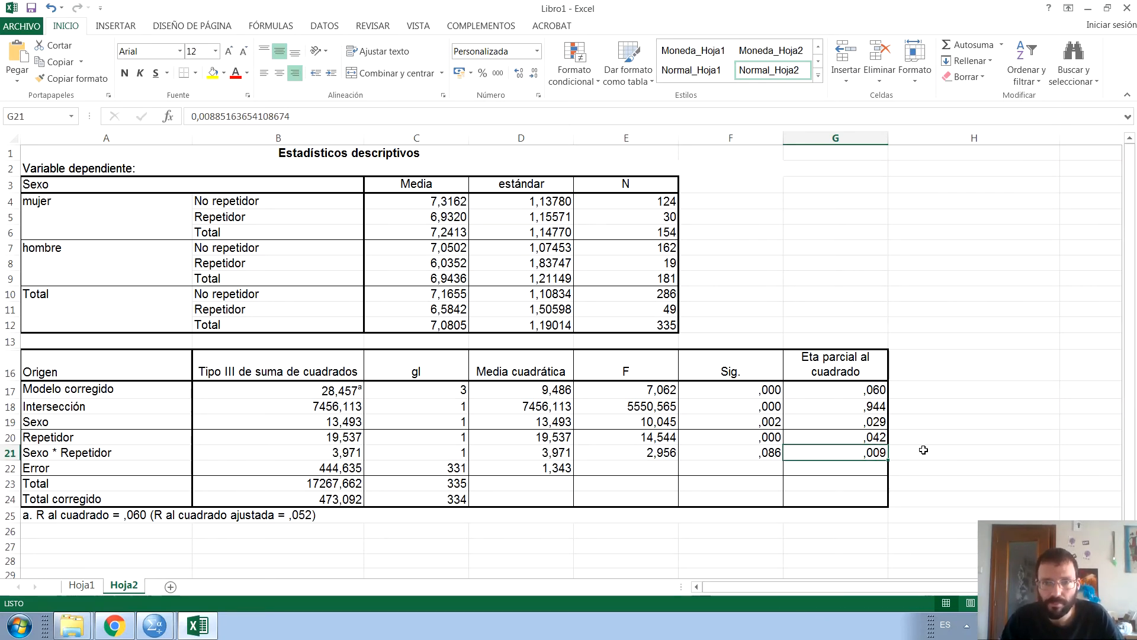
left_click(767, 454)
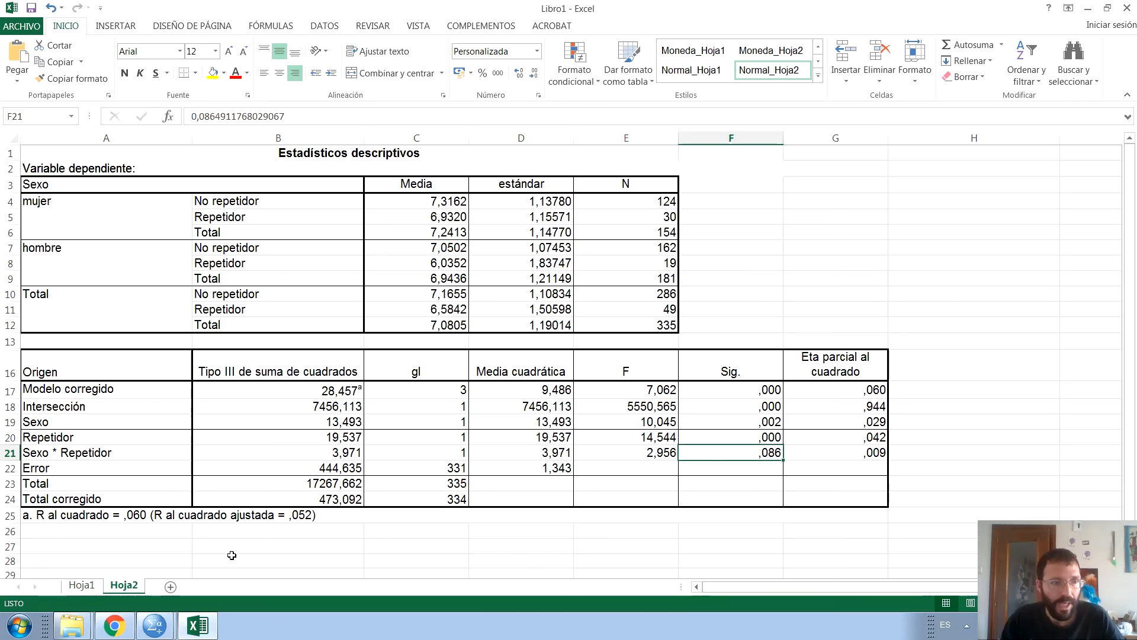
left_click(69, 520)
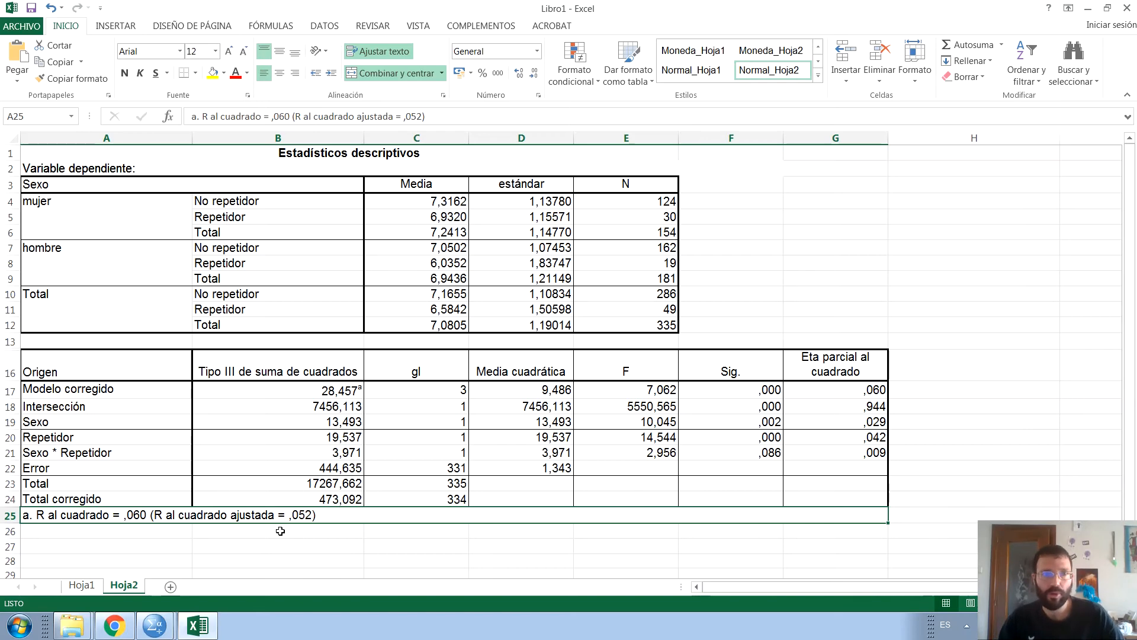
- Bring the profile plot from the SPSS output into Excel, pasting it at cell A28 below the effects table
left_click(157, 632)
left_click(142, 595)
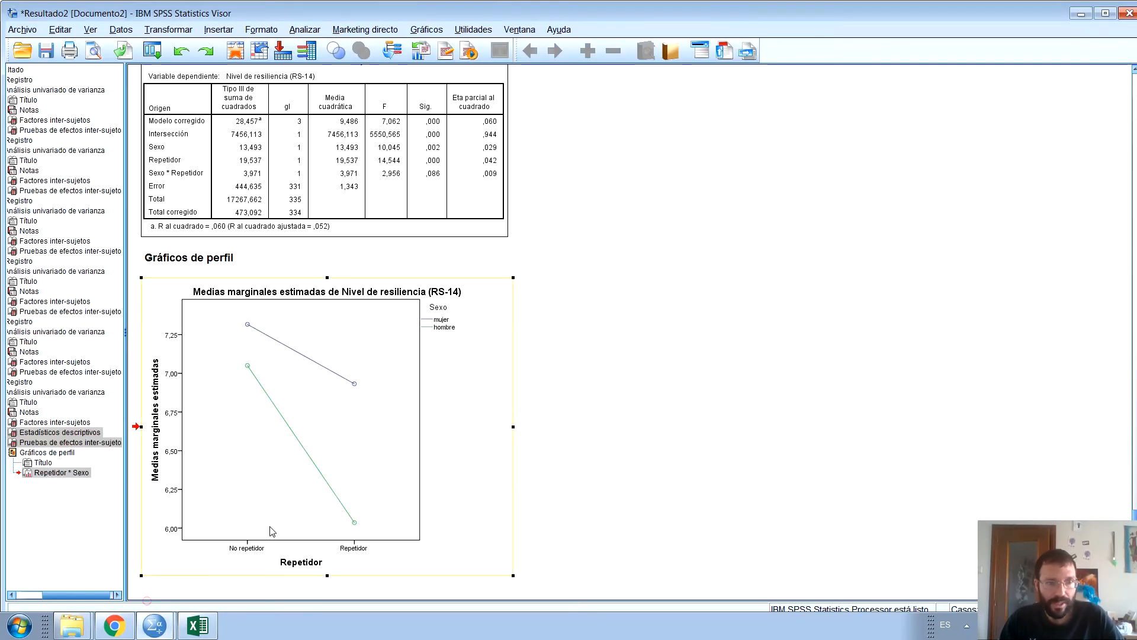
left_click(197, 625)
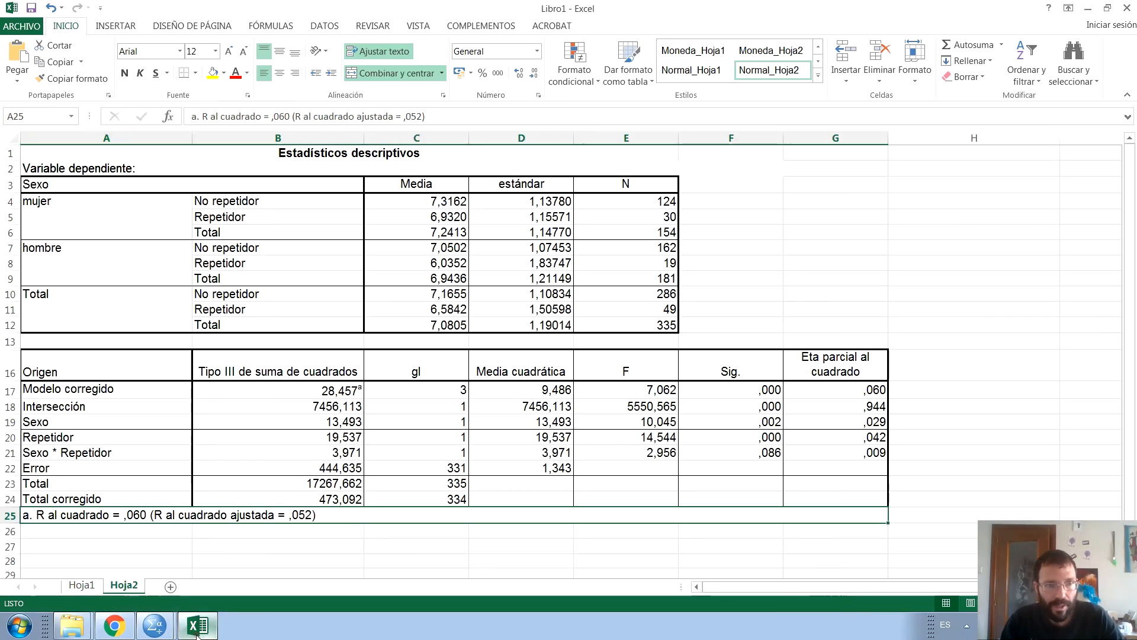
scroll(292, 452, "down", 3)
left_click(145, 407)
key("ctrl+v")
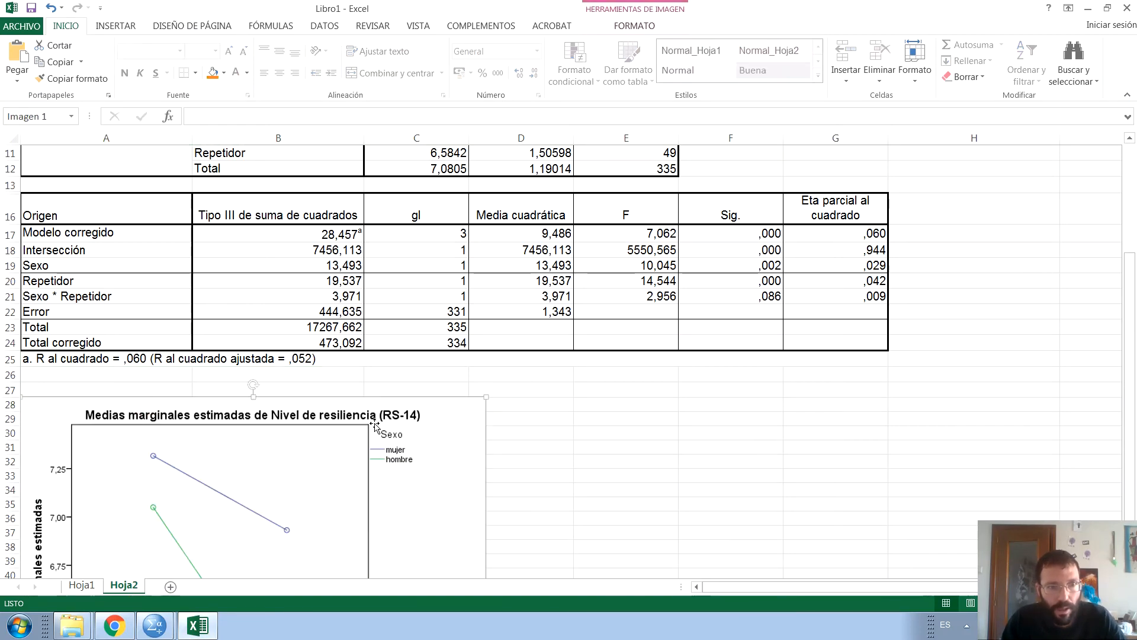
scroll(375, 425, "down", 4)
scroll(375, 426, "down", 1)
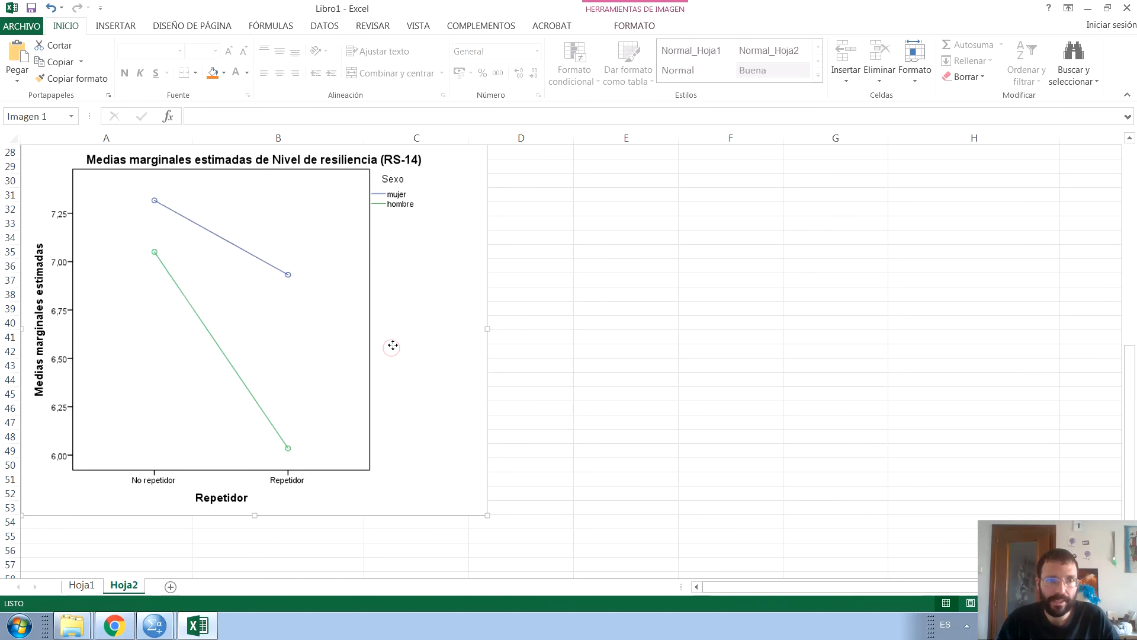
- Enter the row labels HOMBRE in G5 and MUJER in G6, beside the descriptive statistics table
scroll(392, 350, "up", 9)
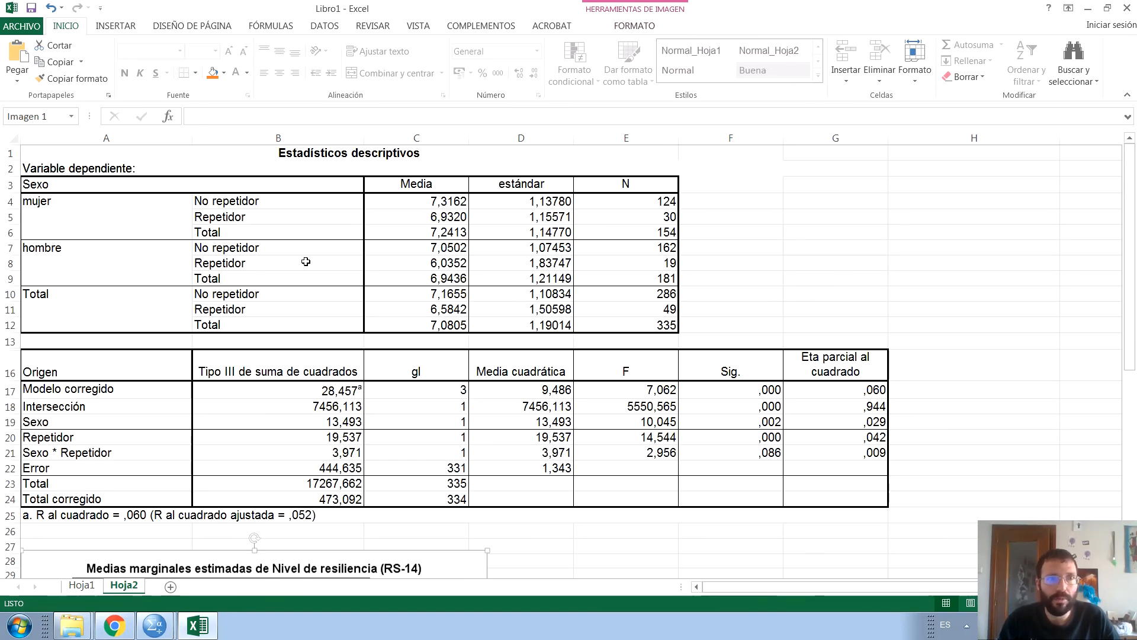
left_click(816, 199)
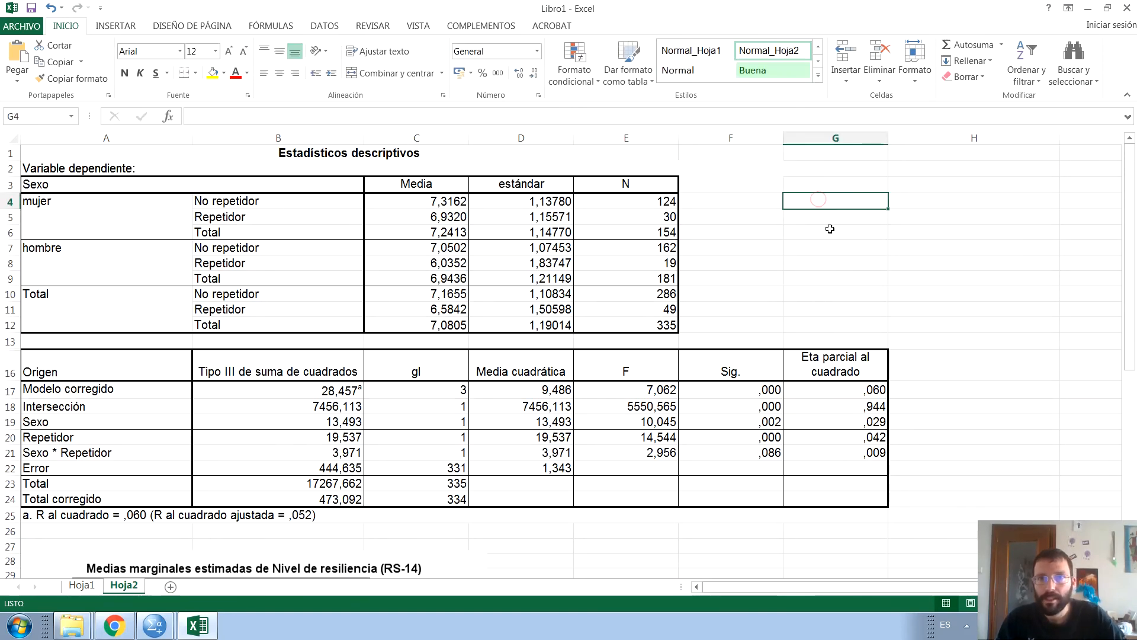
left_click(833, 221)
type("HOMBRE")
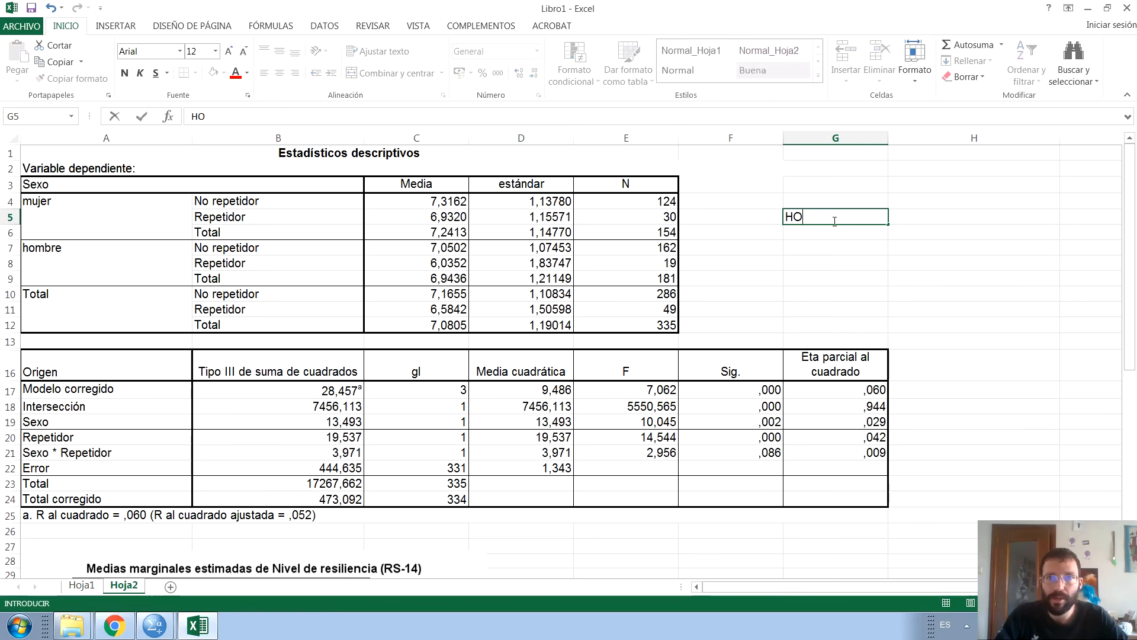
key("Return")
type("MUJER")
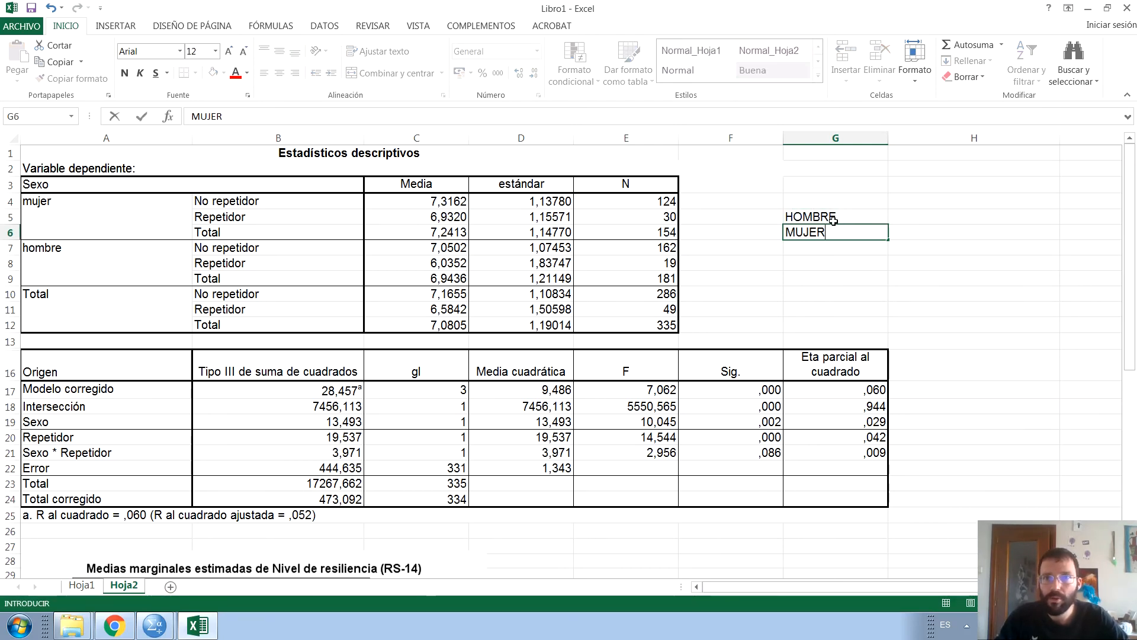
- Enter the column headings NO REP in H4 and REP in I4 above the sex labels
key("Right")
key("Up")
key("Up")
type("NO REP")
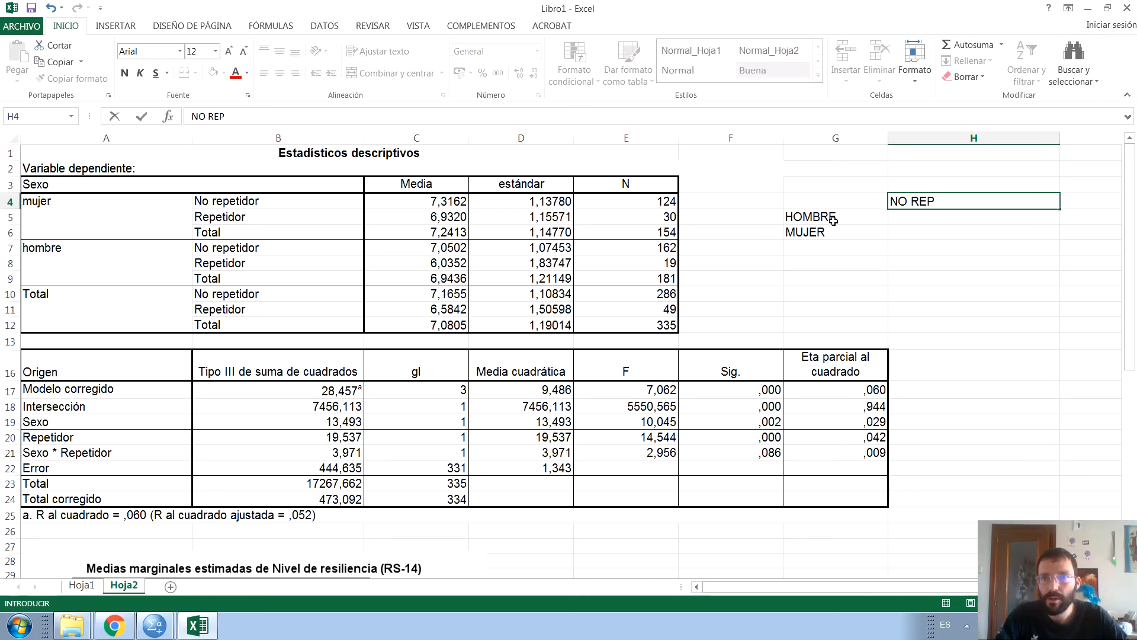
key("Right")
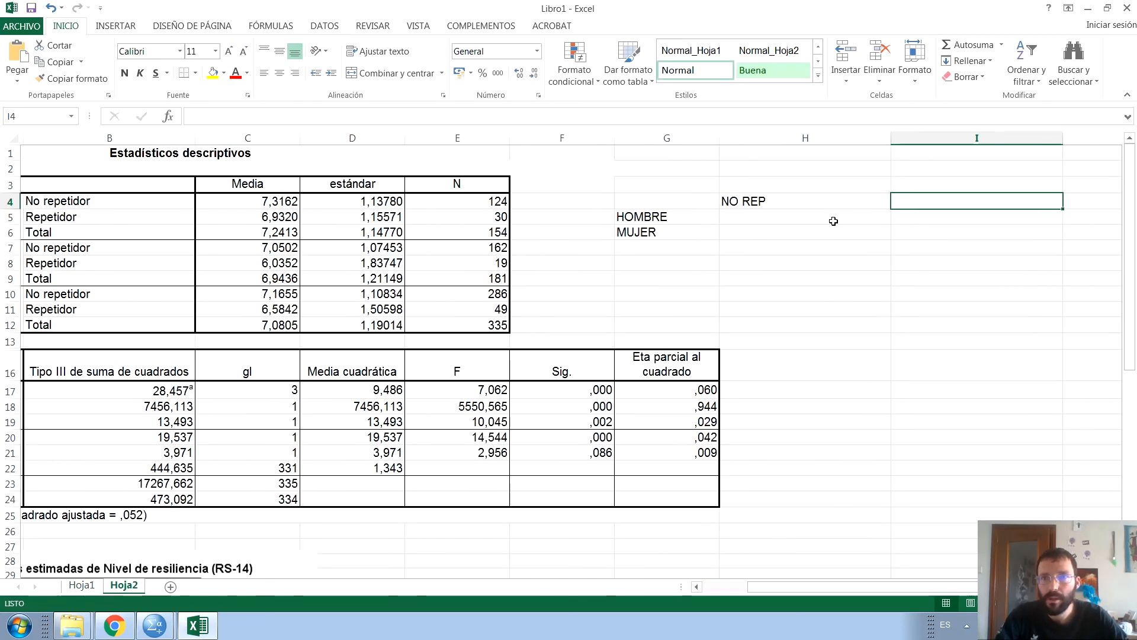
type("REP")
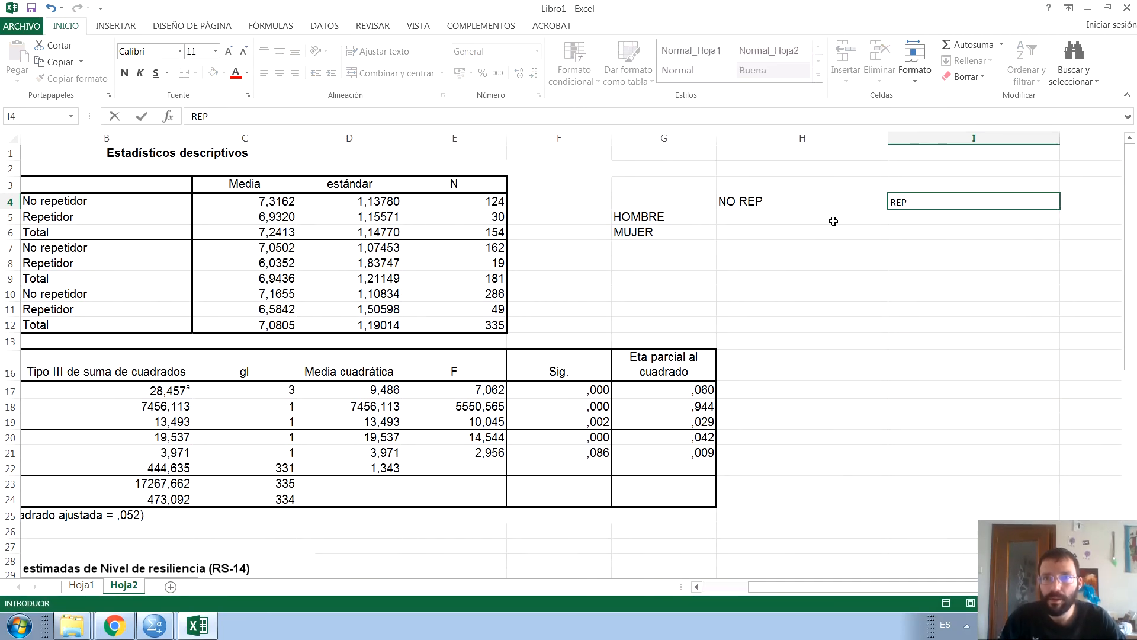
- Narrow columns H and I equally and apply the format of the NO REP heading to the REP heading
left_click(847, 140)
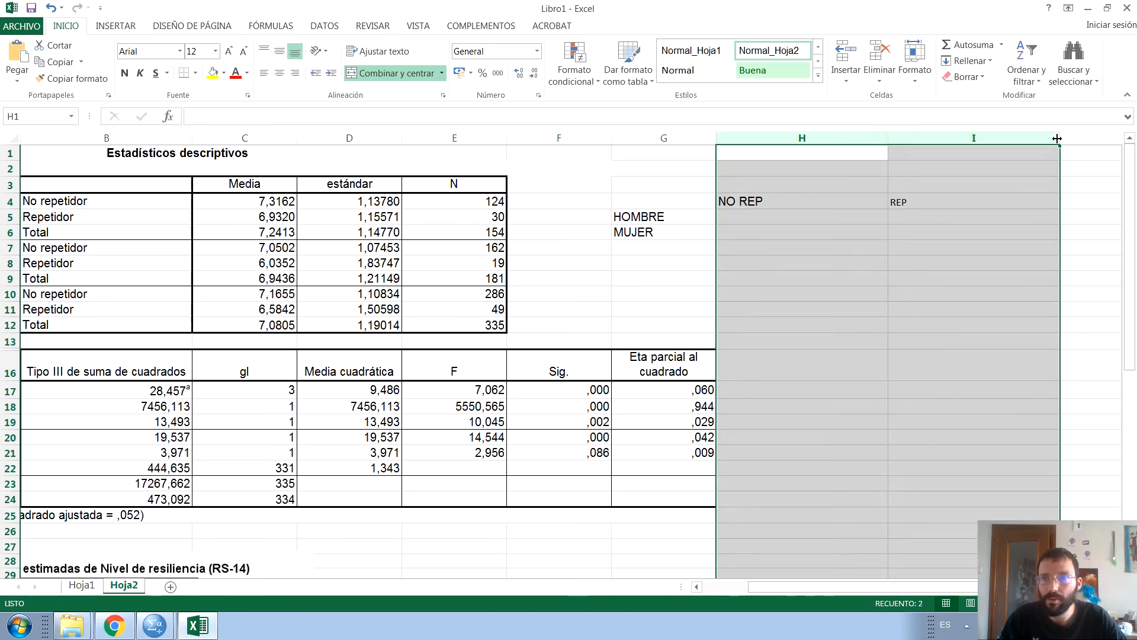
left_click_drag(1060, 139, 982, 144)
scroll(823, 277, "left", 1)
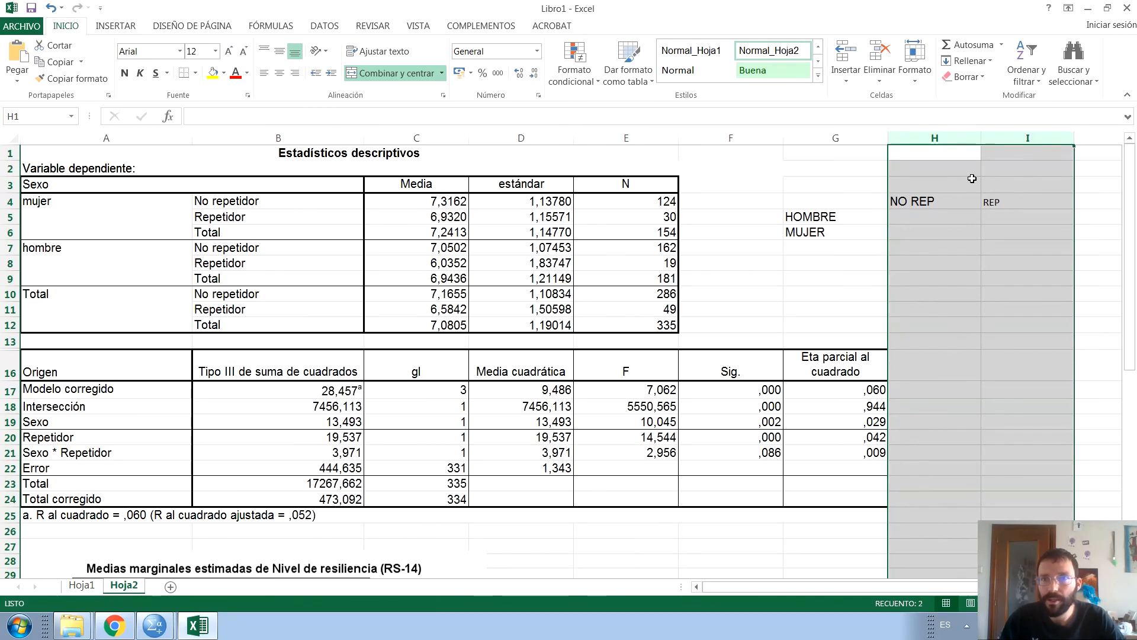
left_click(956, 201)
left_click(76, 78)
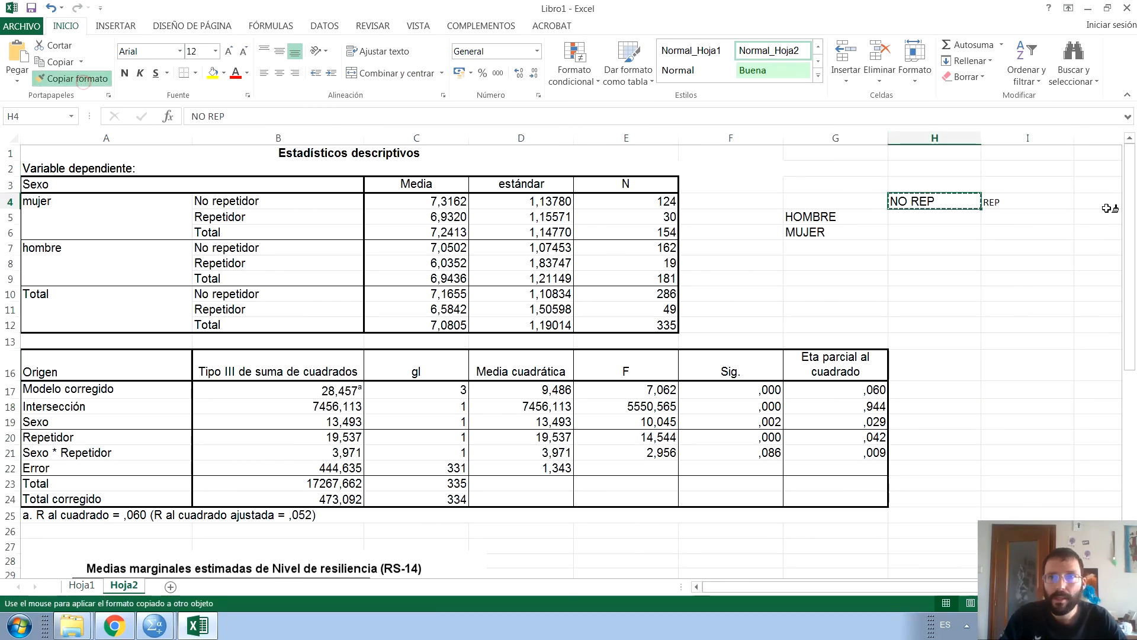
left_click(1007, 202)
- Copy the mujer means for No repetidor and Repetidor from the descriptive statistics table
left_click(950, 224)
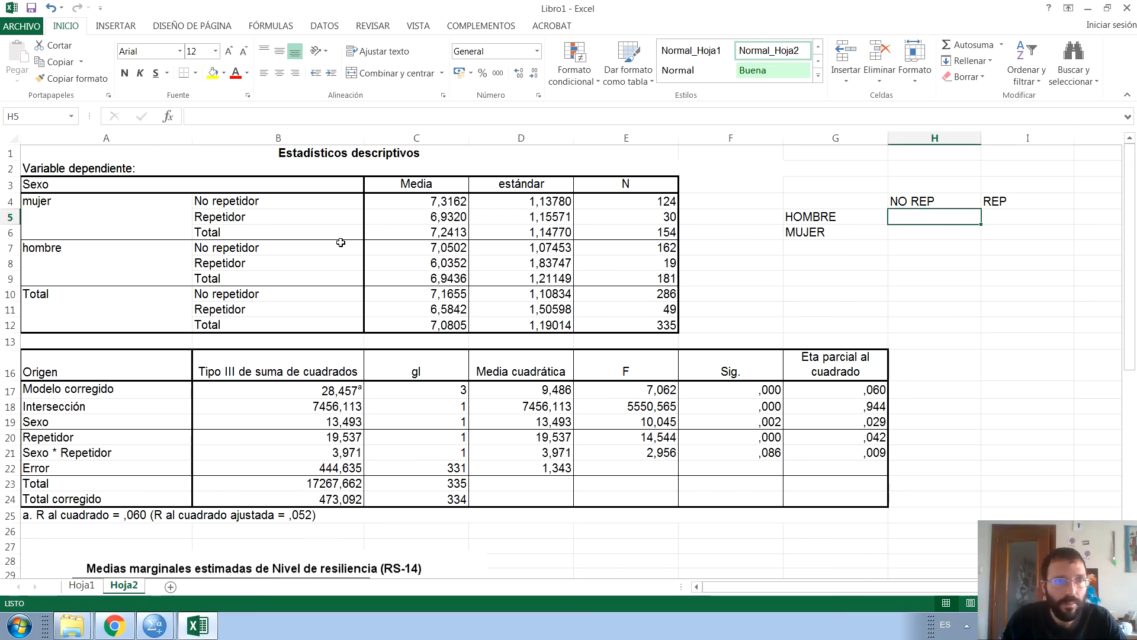
left_click(444, 202)
left_click_drag(444, 202, 444, 217)
key("ctrl+c")
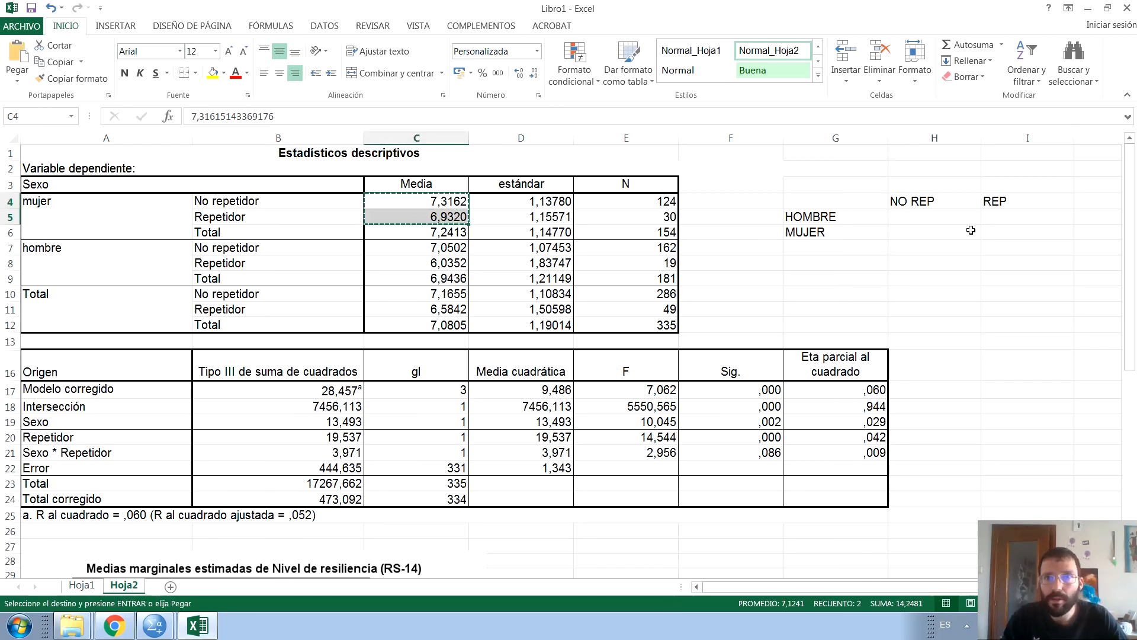
right_click(933, 218)
left_click(984, 282)
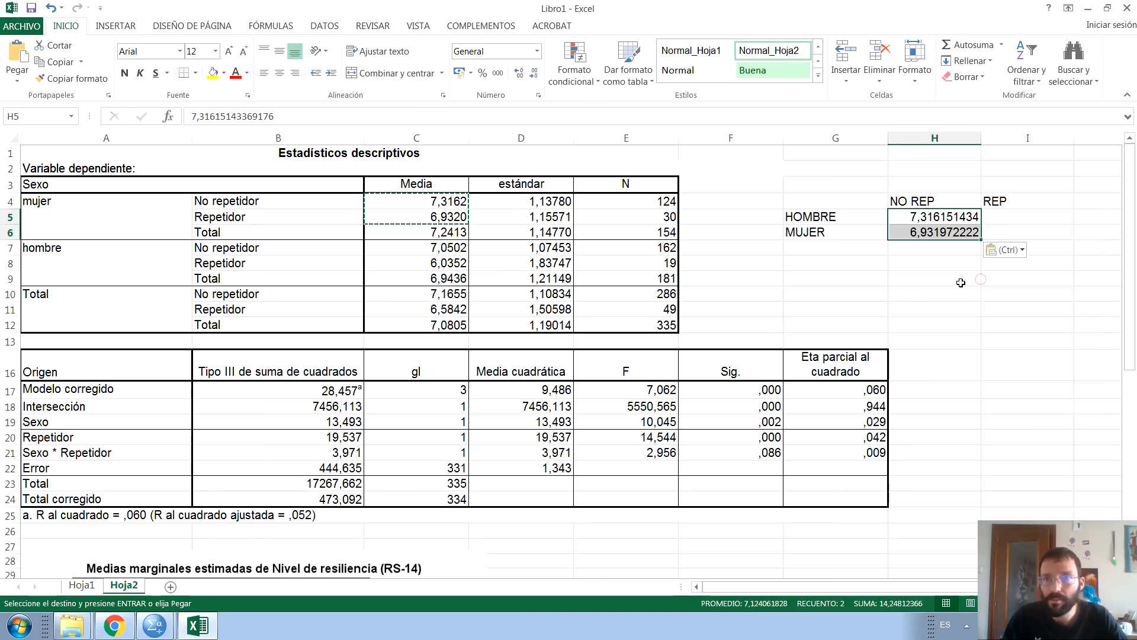
key("ctrl+z")
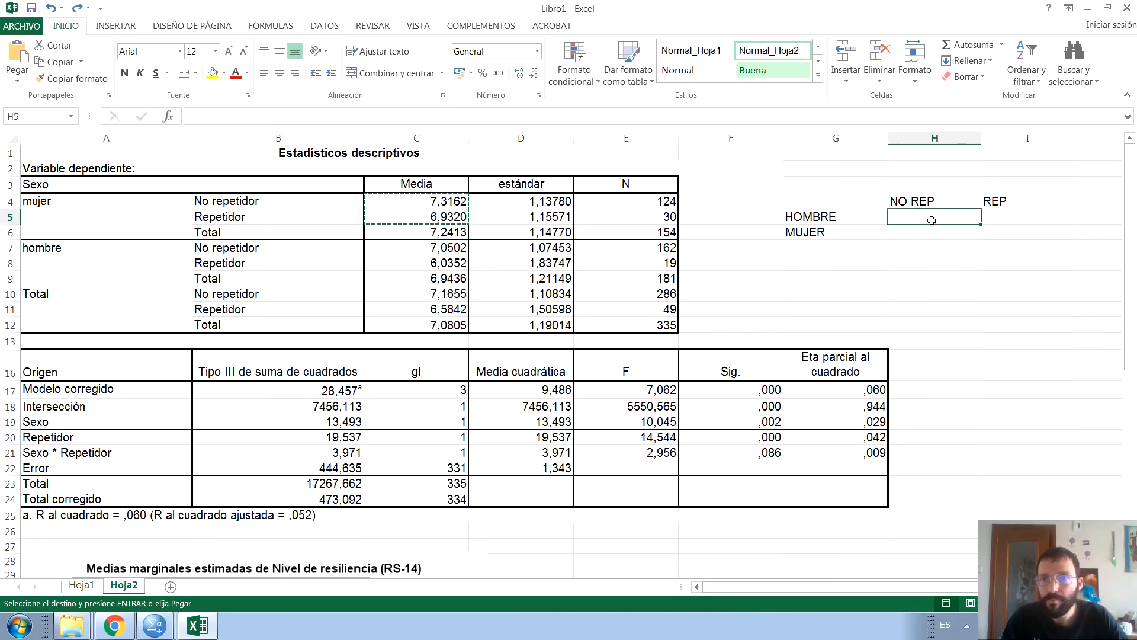
- Paste the copied means transposed at H5 and move them down to the MUJER row, cells H6 and I6
right_click(932, 218)
left_click(1007, 285)
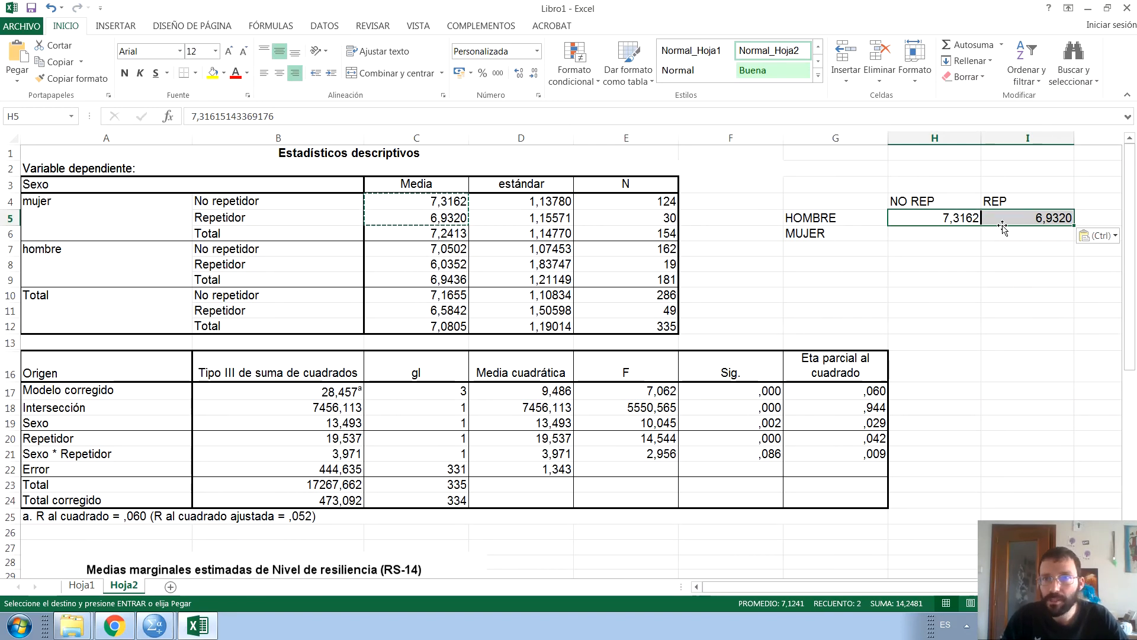
left_click_drag(1002, 225, 1003, 227)
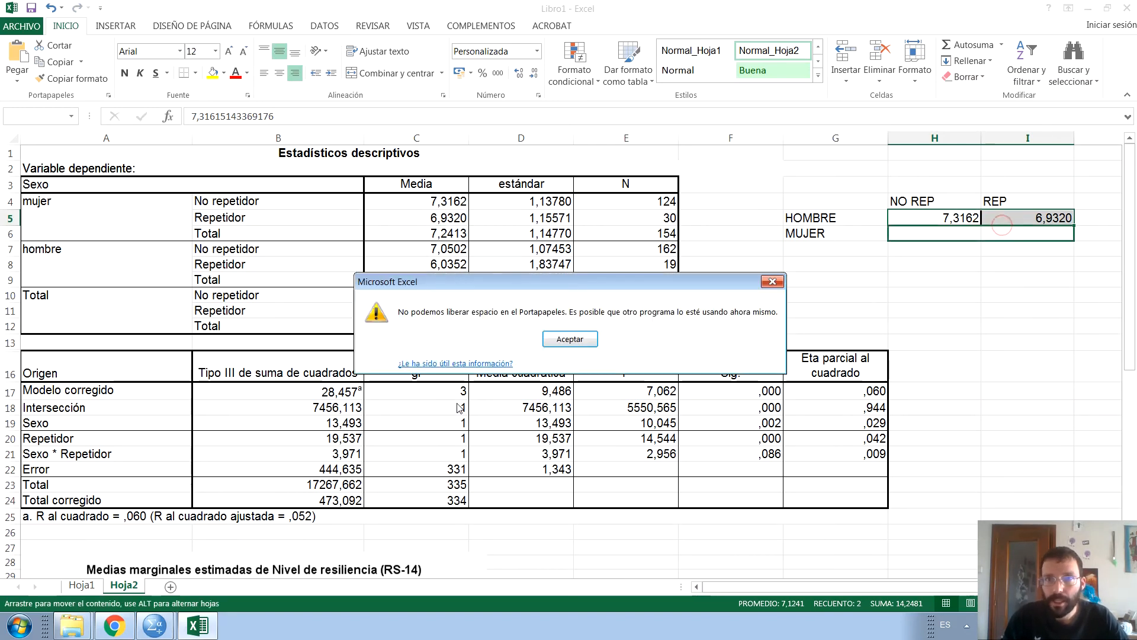
left_click(563, 341)
- Copy the hombre means for No repetidor and Repetidor and paste them transposed into the HOMBRE row, cells H5 and I5
left_click_drag(427, 253, 426, 267)
key("ctrl+c")
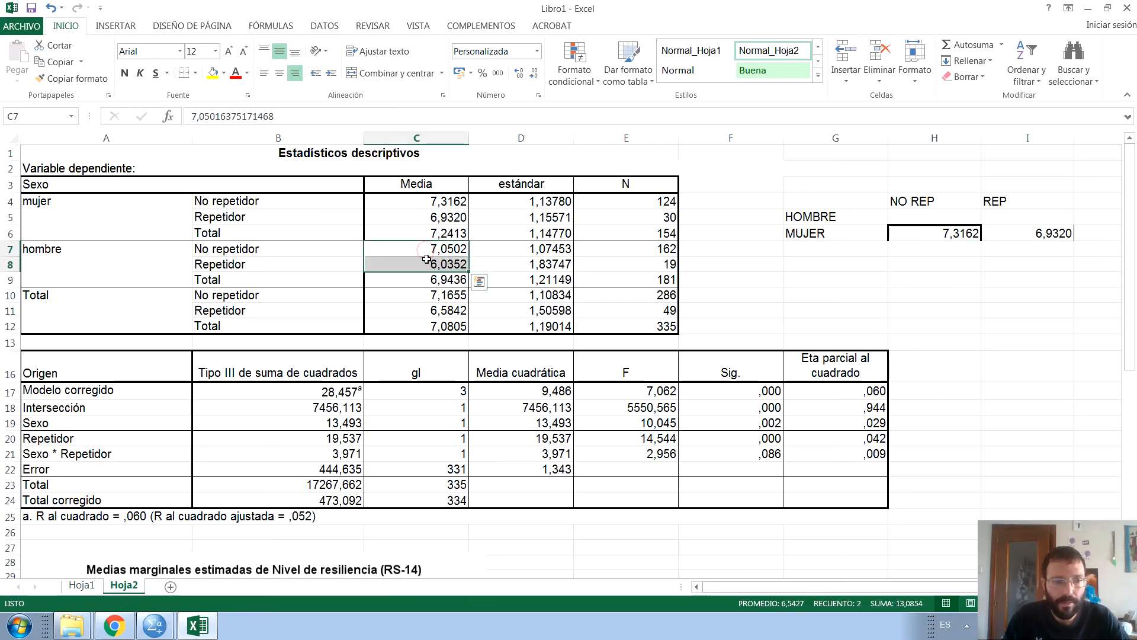
right_click(941, 215)
left_click(1031, 274)
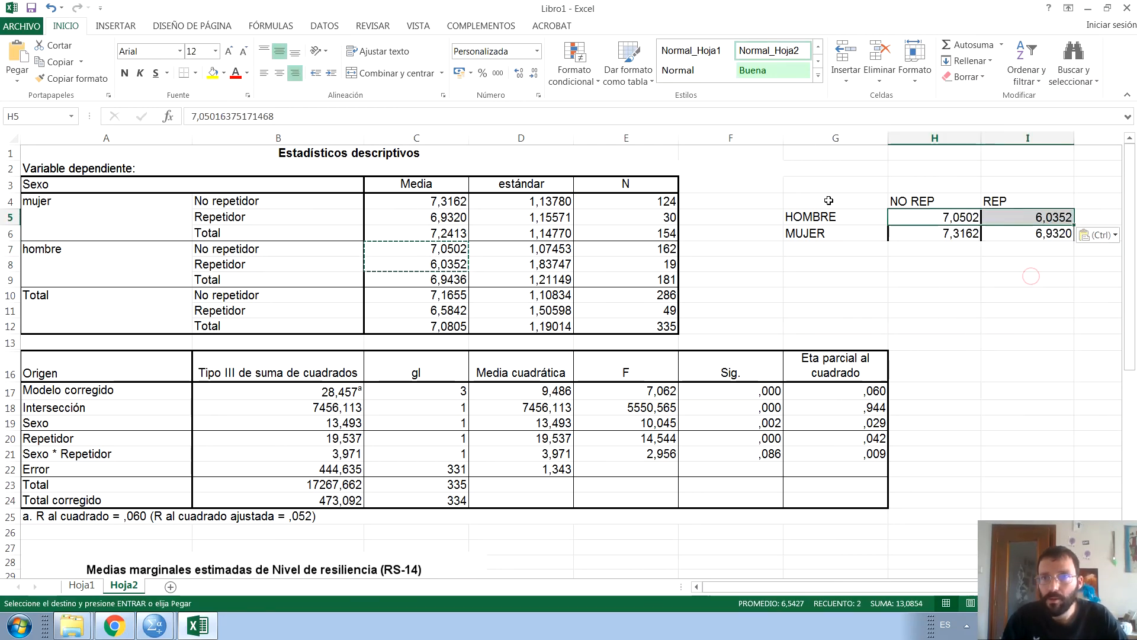
- Insert a basic 2D line chart from the cell means table in G4:I6
left_click_drag(829, 201, 1048, 236)
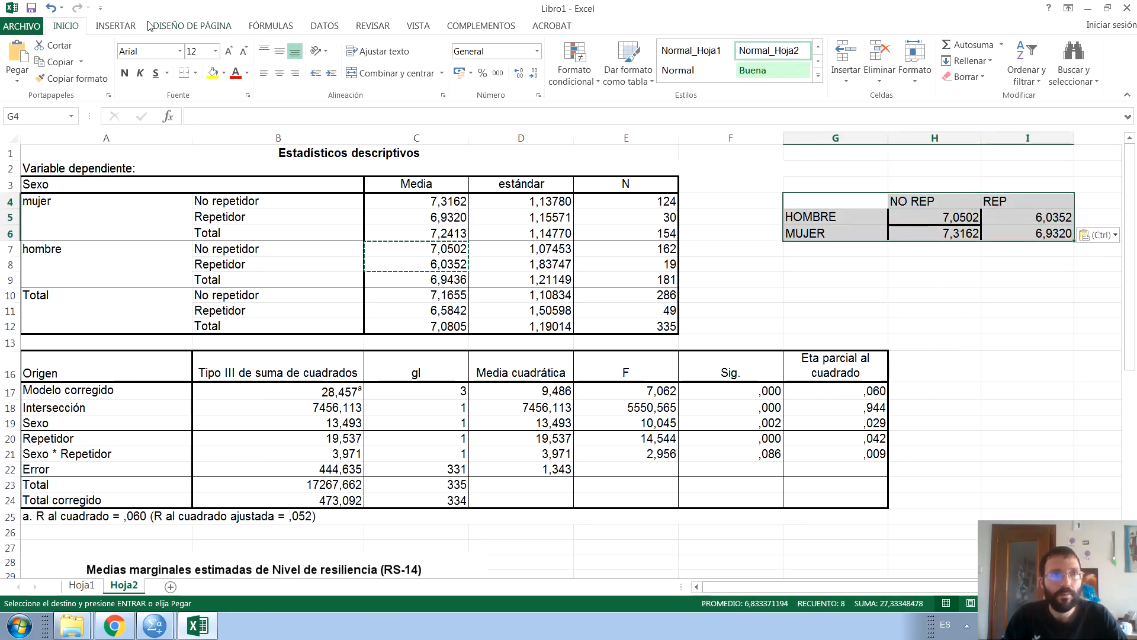
left_click(127, 26)
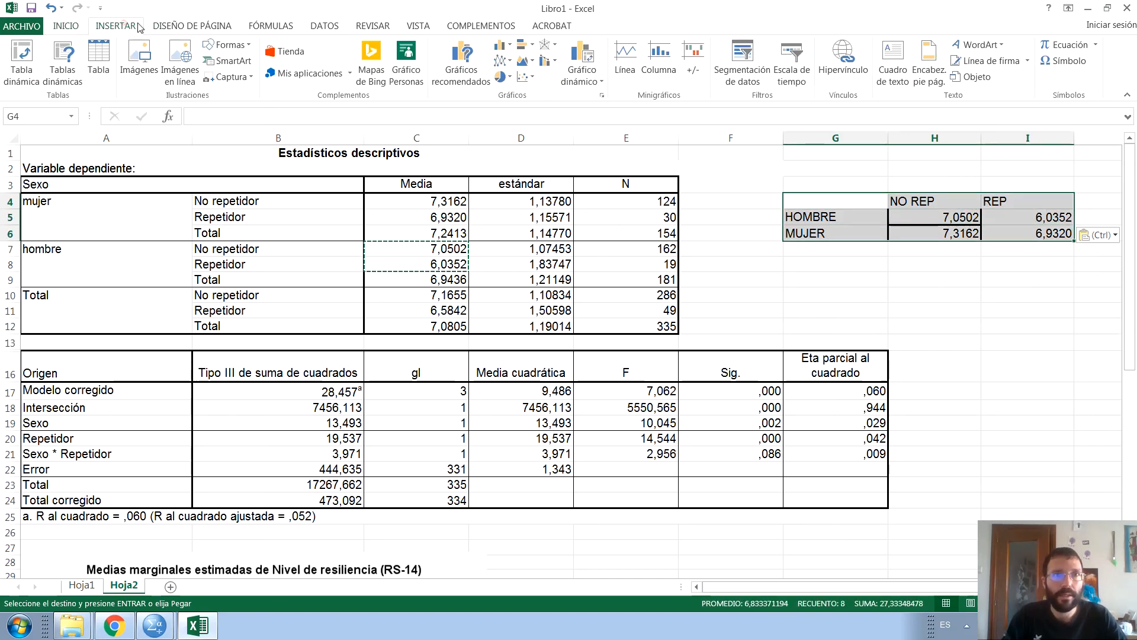
left_click(524, 78)
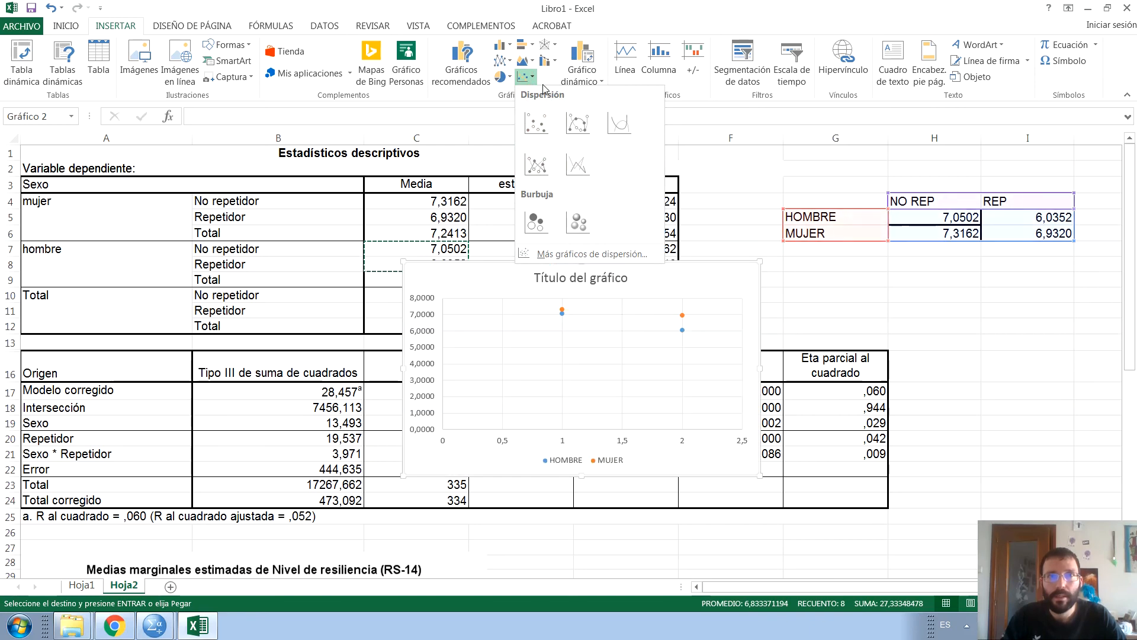
left_click(502, 61)
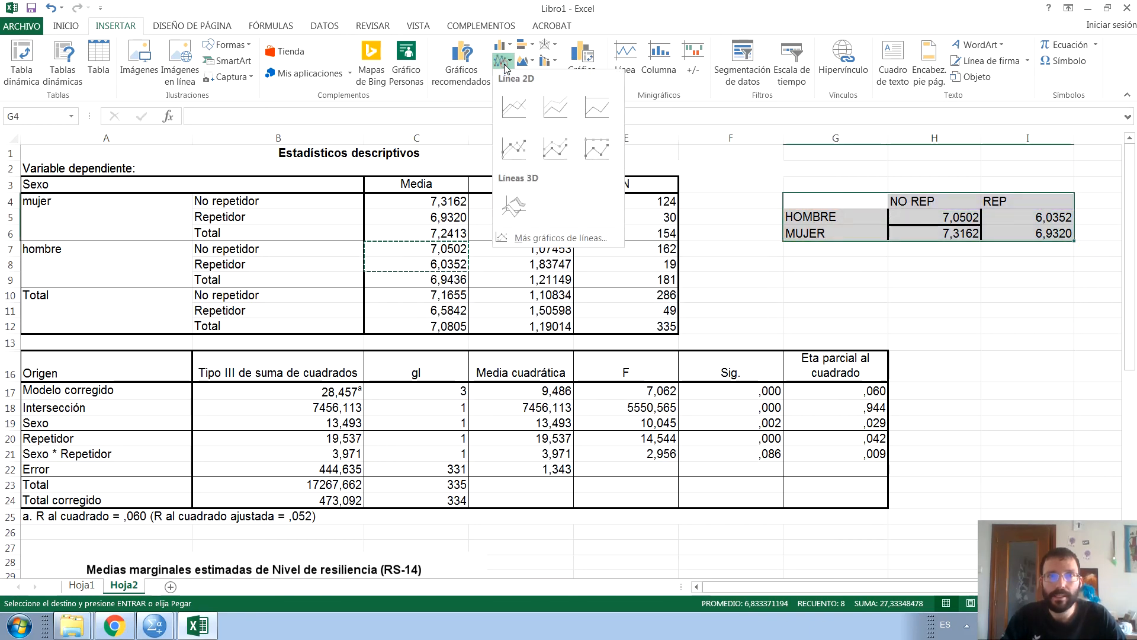
left_click(510, 105)
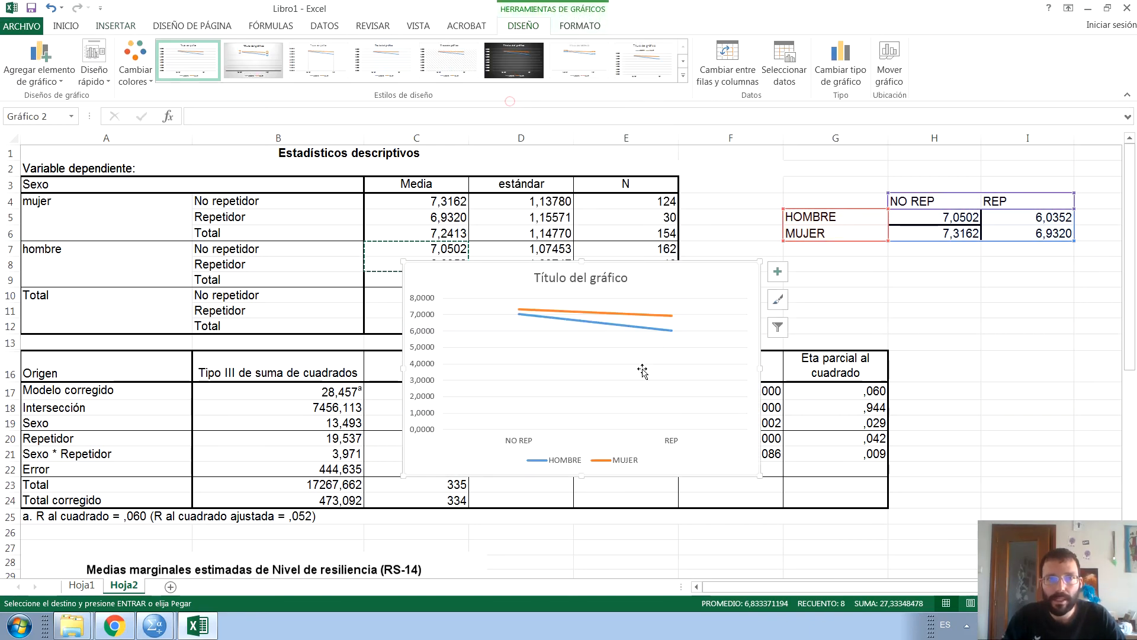
- Set the minimum of the line chart's vertical axis to 6 and close the axis formatting options
left_click(426, 401)
double_click(427, 401)
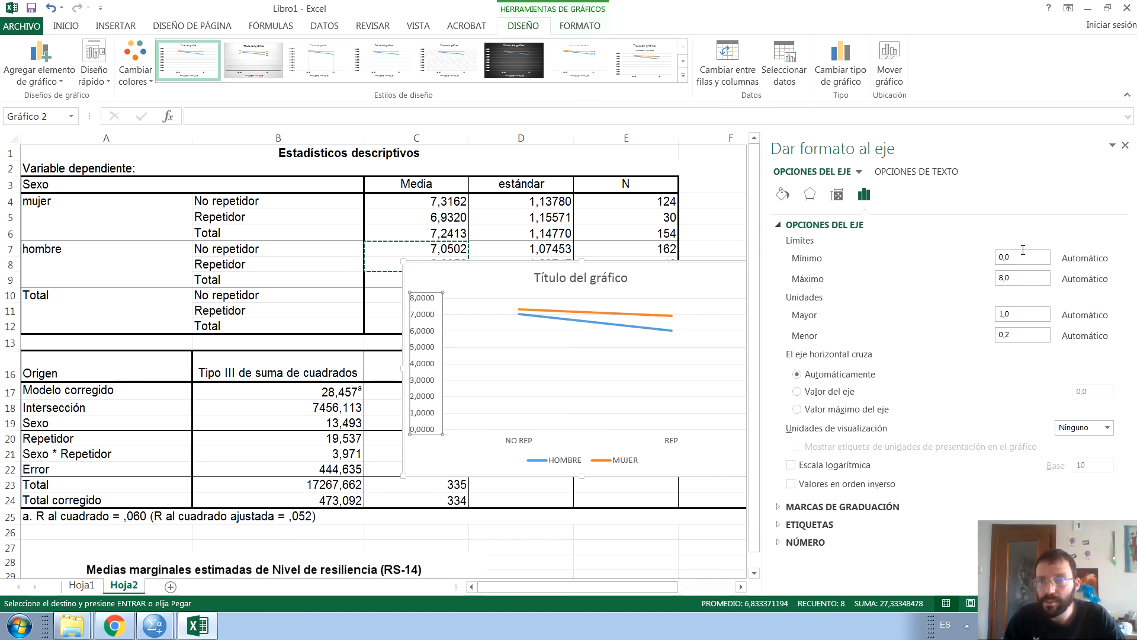
left_click_drag(1021, 256, 985, 271)
type("6")
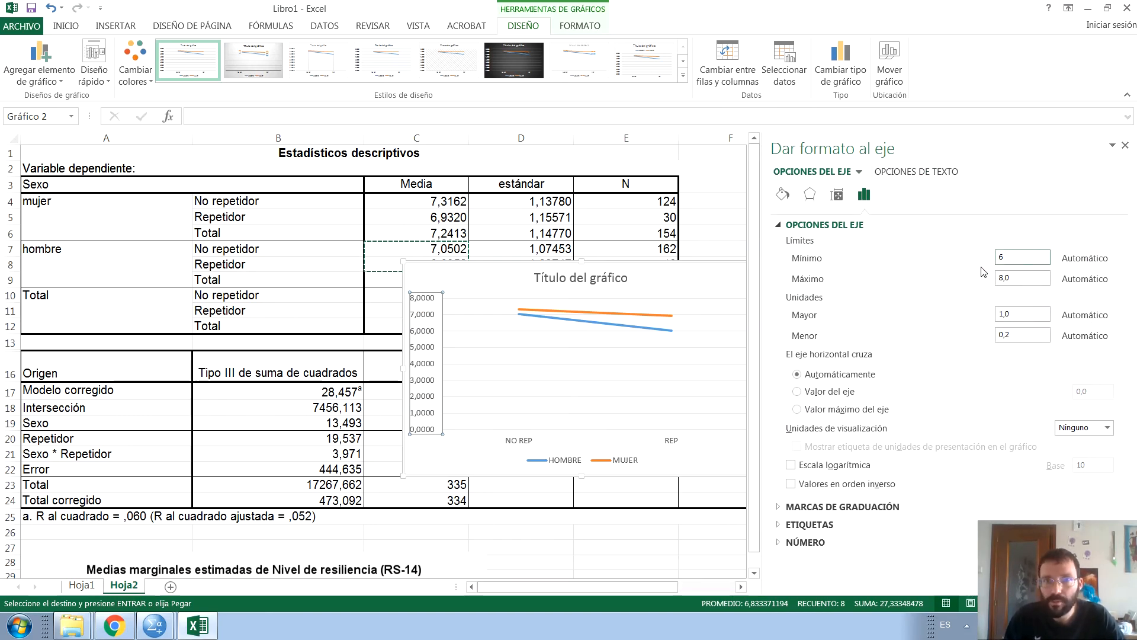
key("Return")
left_click(678, 271)
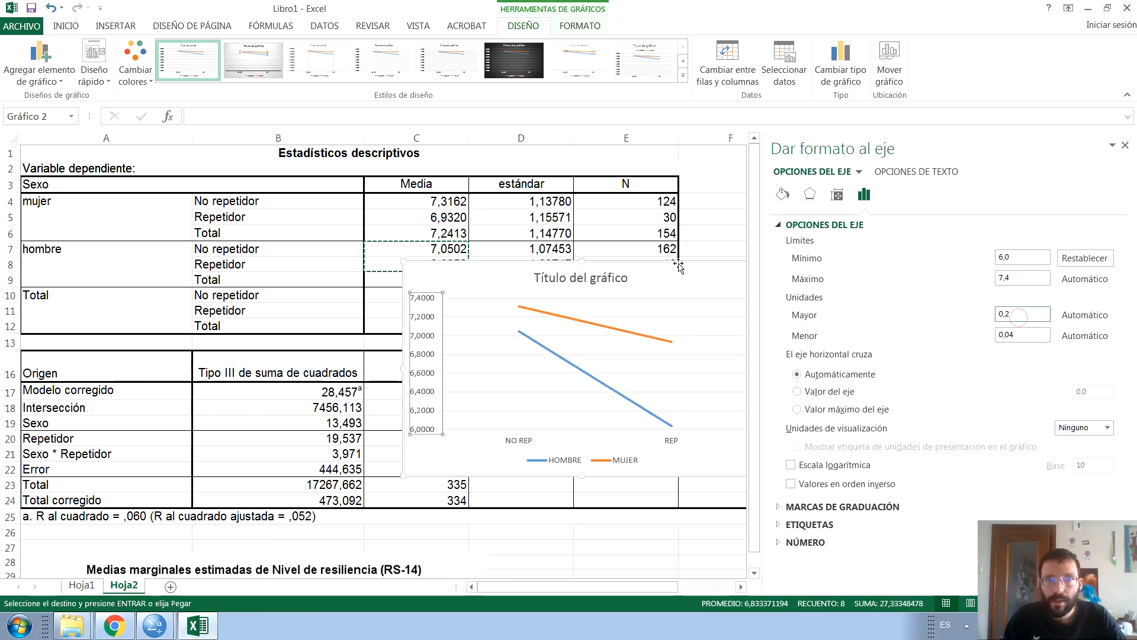
left_click(1124, 144)
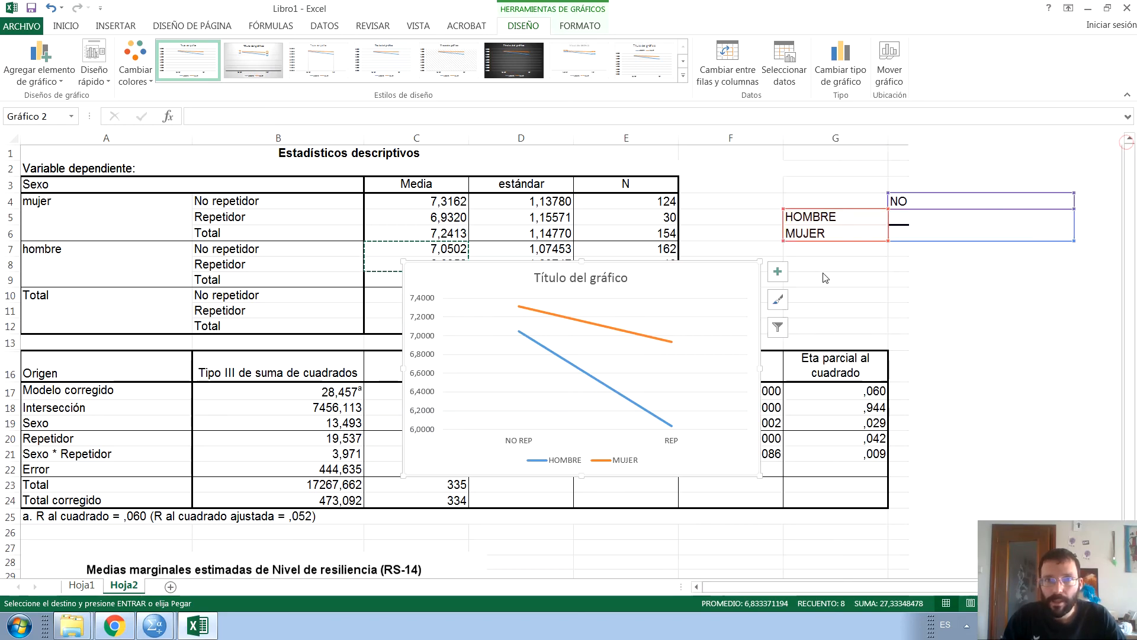
- Move the line chart beside the estimated marginal means plot below the tables and make it taller
scroll(716, 206, "down", 2)
left_click_drag(716, 206, 740, 427)
scroll(740, 427, "down", 5)
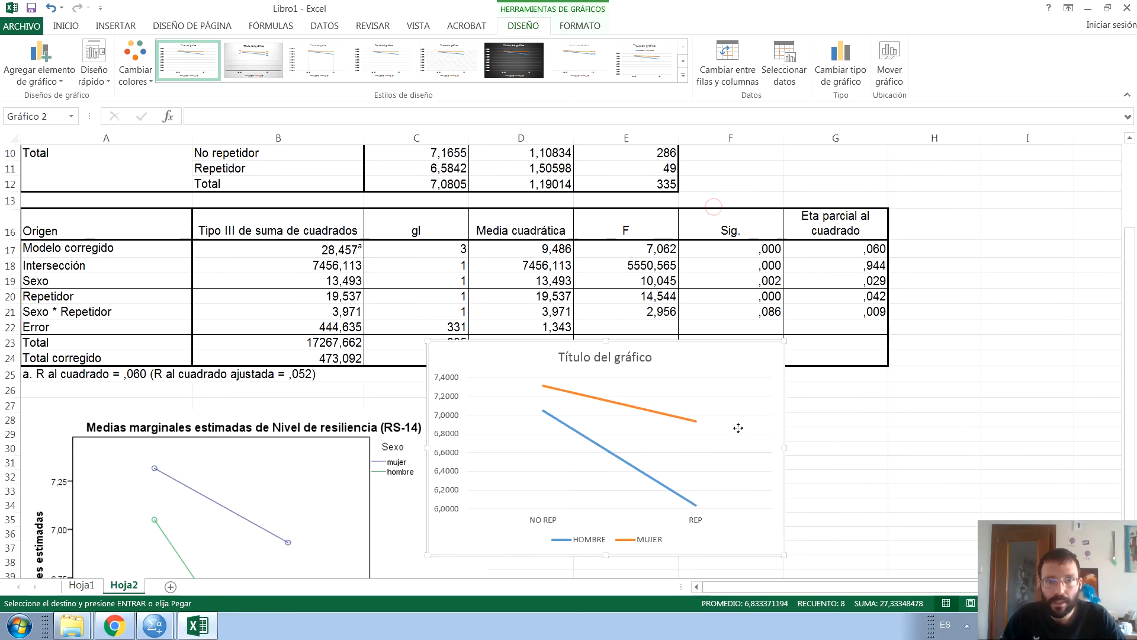
left_click_drag(731, 226, 775, 330)
left_click_drag(683, 307, 681, 244)
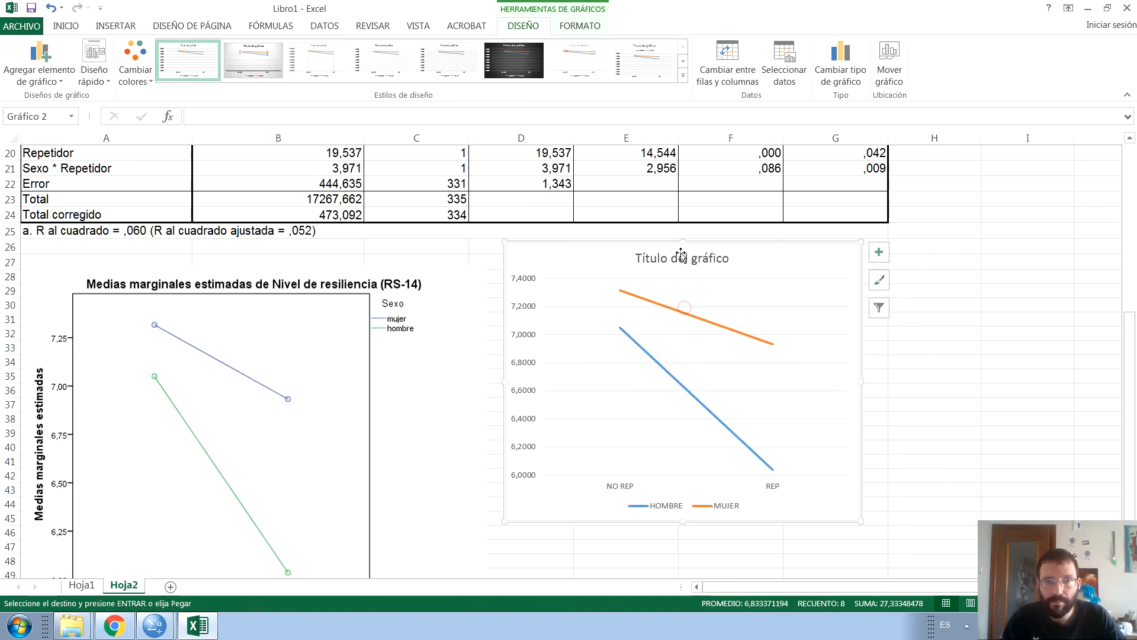
scroll(731, 340, "down", 3)
left_click_drag(789, 383, 792, 475)
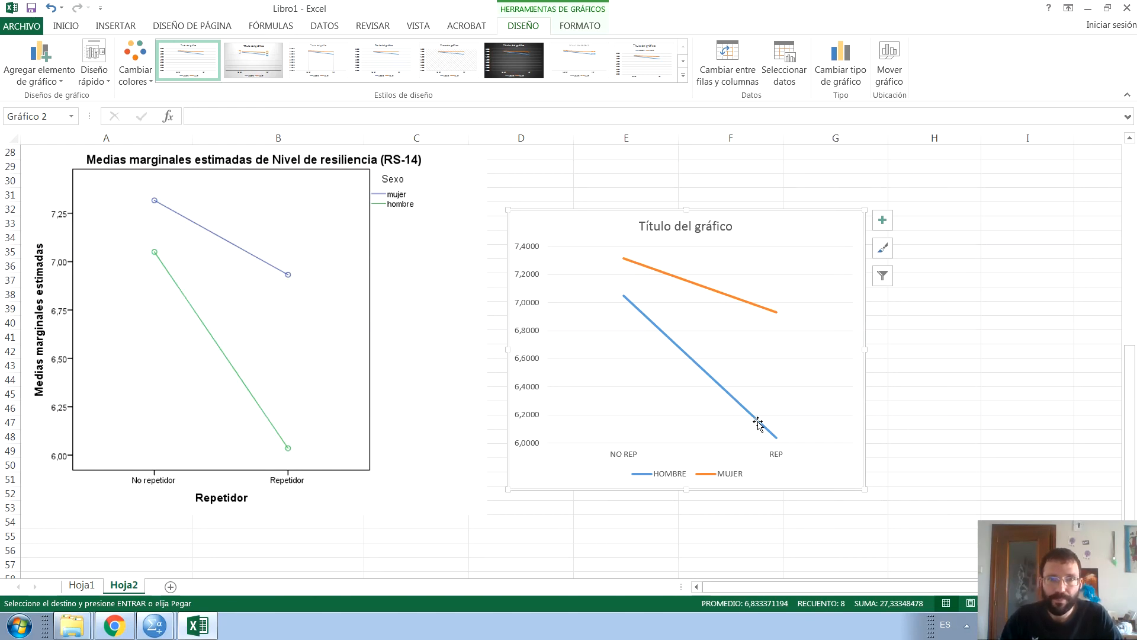
- Add data labels to the HOMBRE and MUJER lines of the chart
right_click(664, 335)
left_click(737, 430)
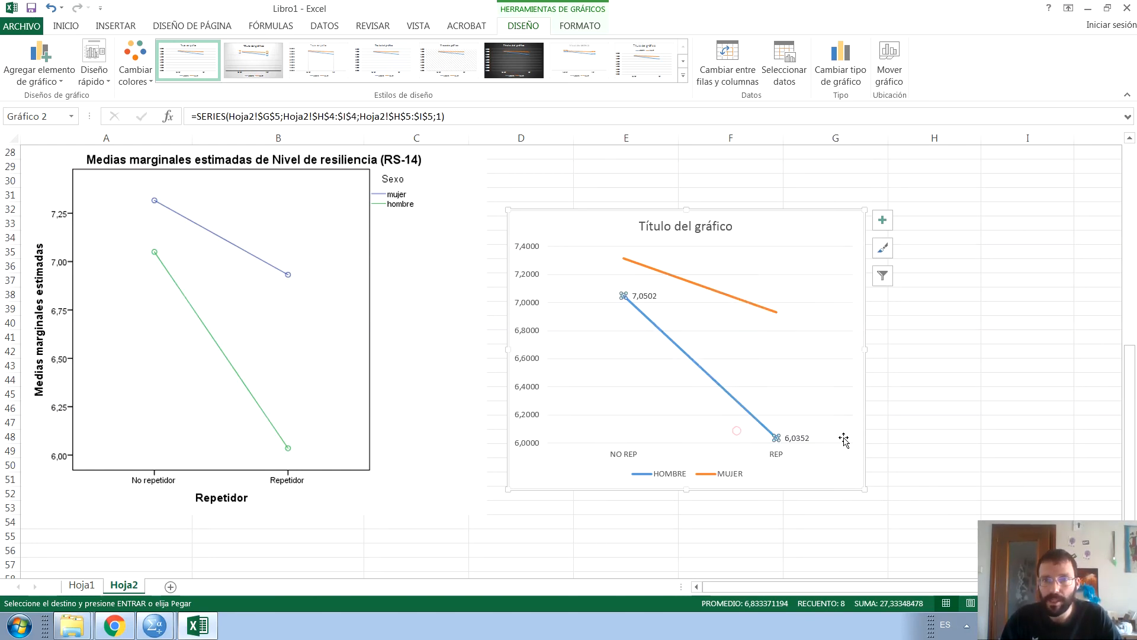
left_click(686, 280)
right_click(685, 281)
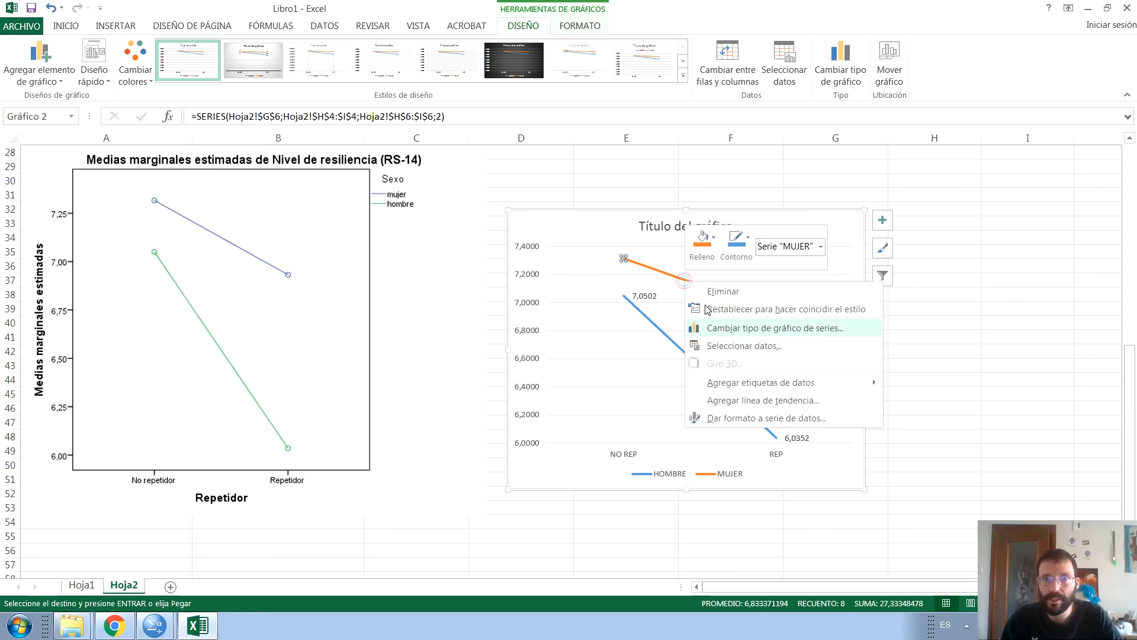
left_click(756, 384)
left_click(996, 349)
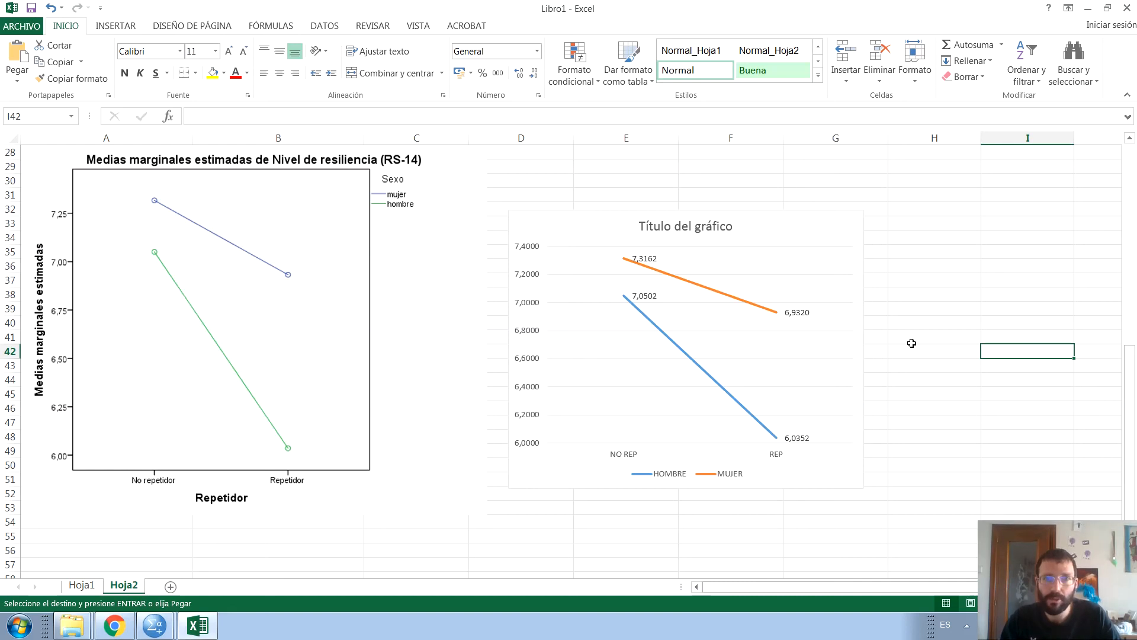
left_click(794, 232)
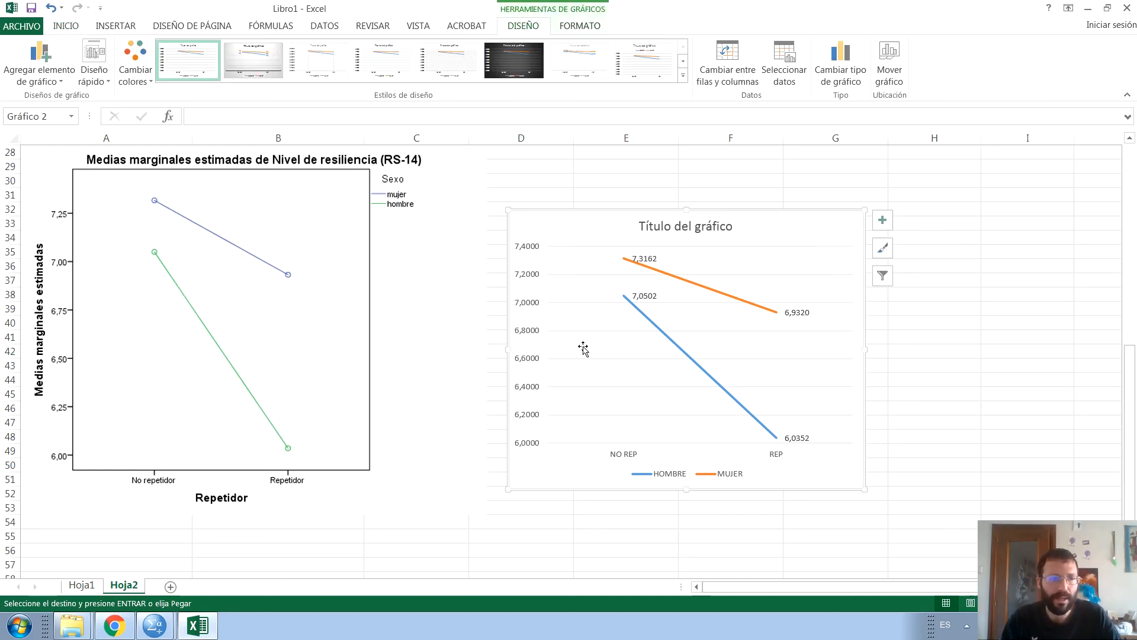